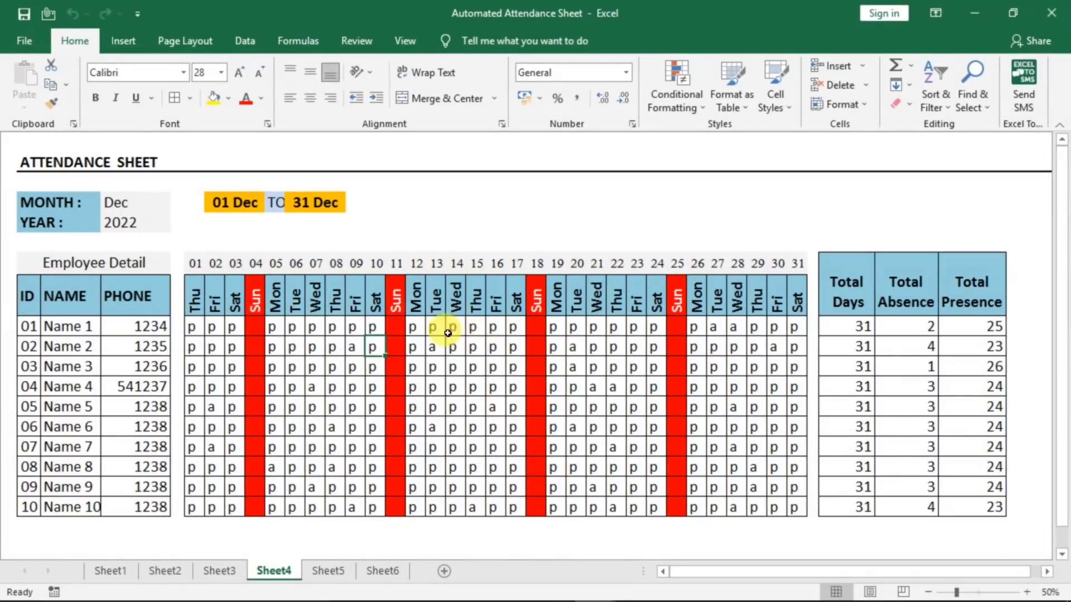
Open the Protect Sheet settings for Sheet4 and close them without protecting
right_click(275, 572)
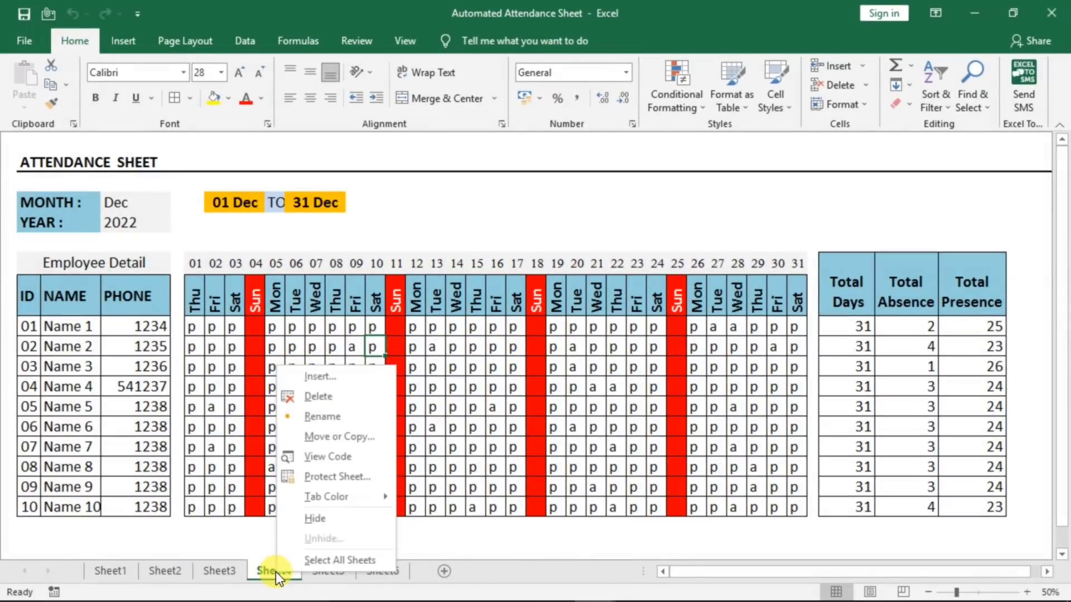
click(316, 480)
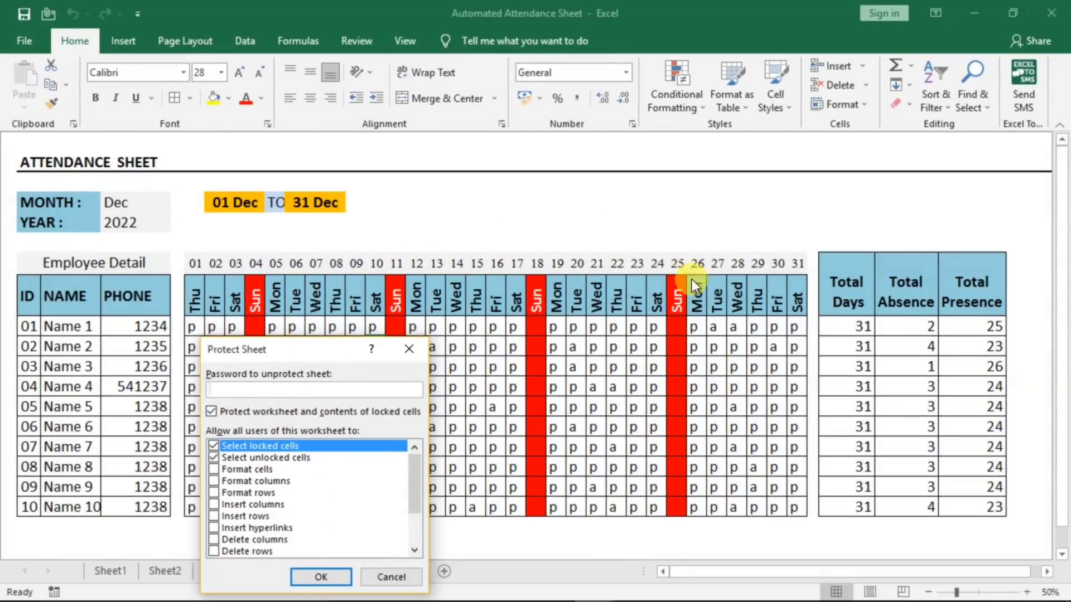
click(409, 351)
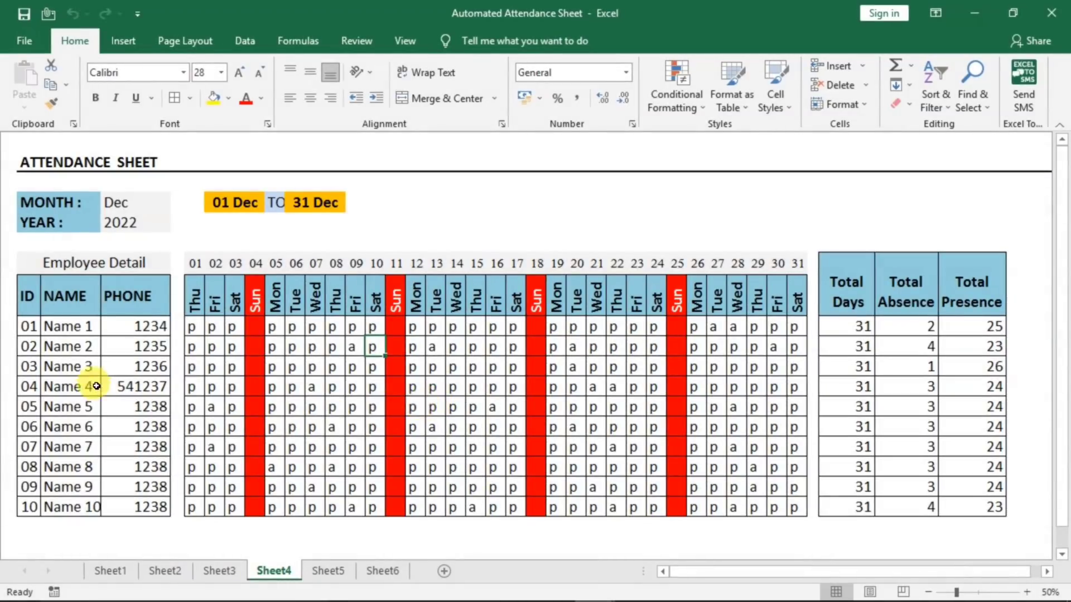
Select the Employee Detail table (ID, NAME, PHONE through row 10) and show the Review tools
click(67, 346)
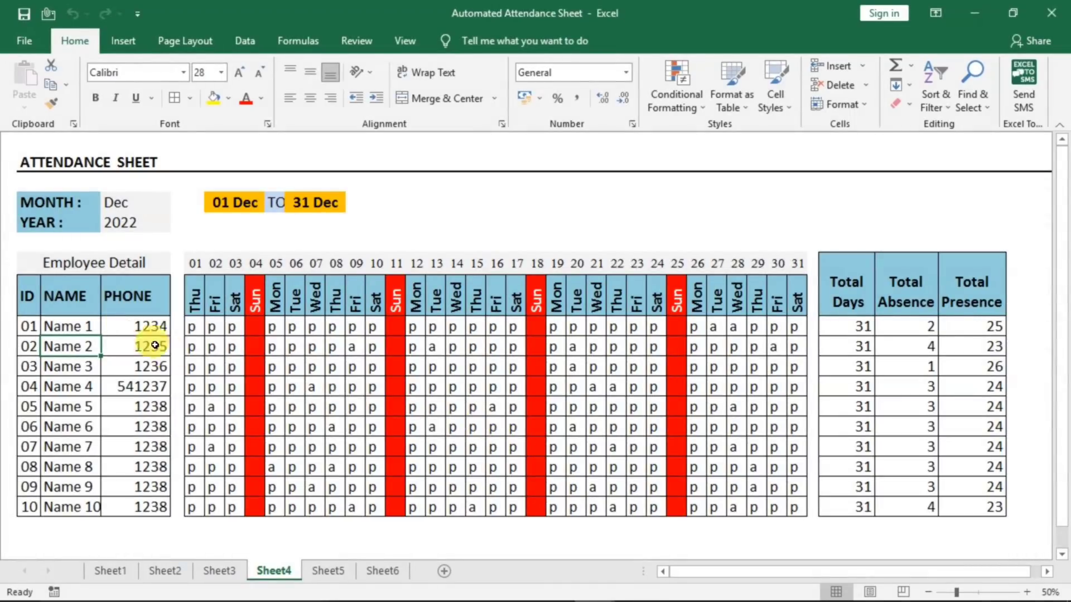
drag(67, 275, 53, 507)
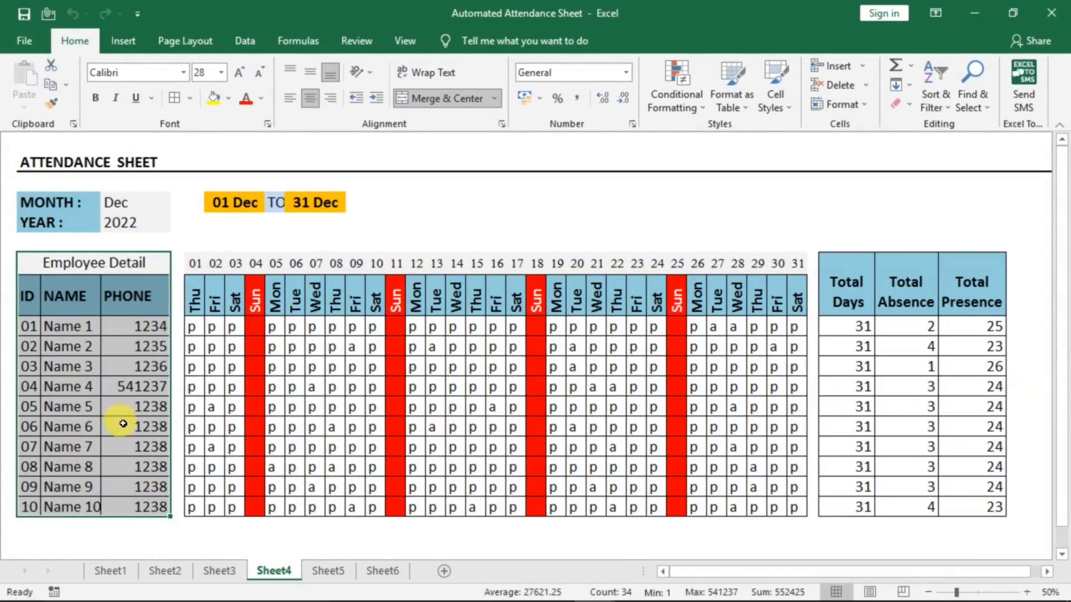
click(192, 273)
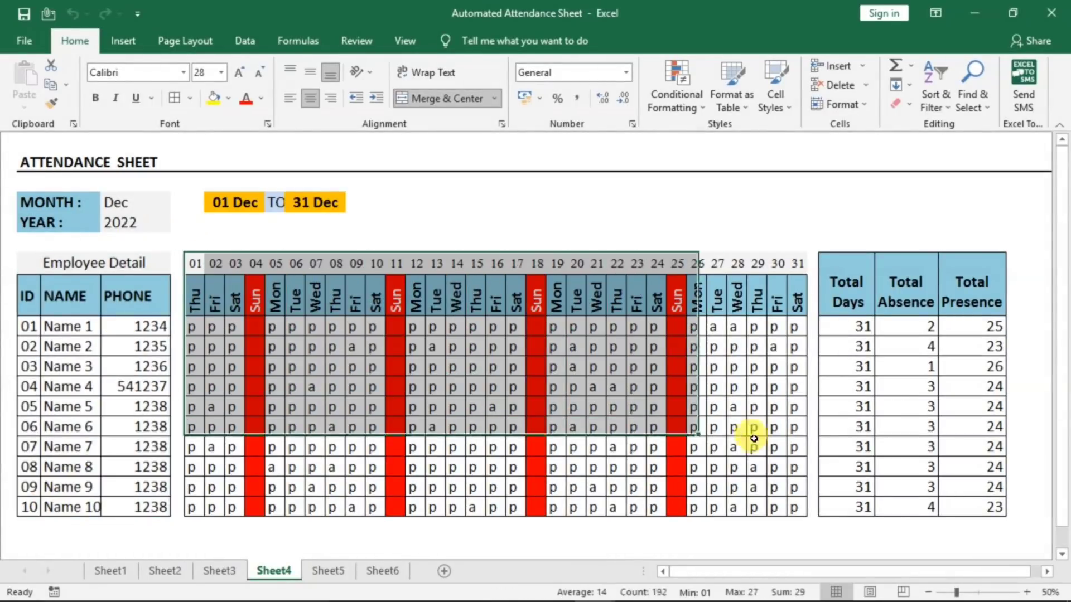
drag(218, 283, 804, 509)
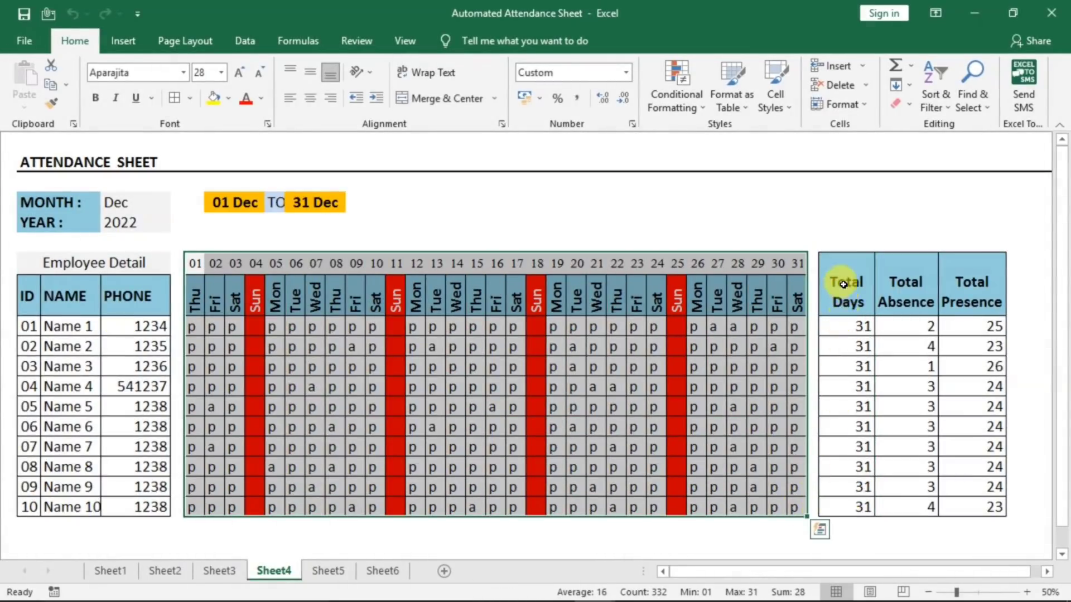
drag(842, 282, 957, 503)
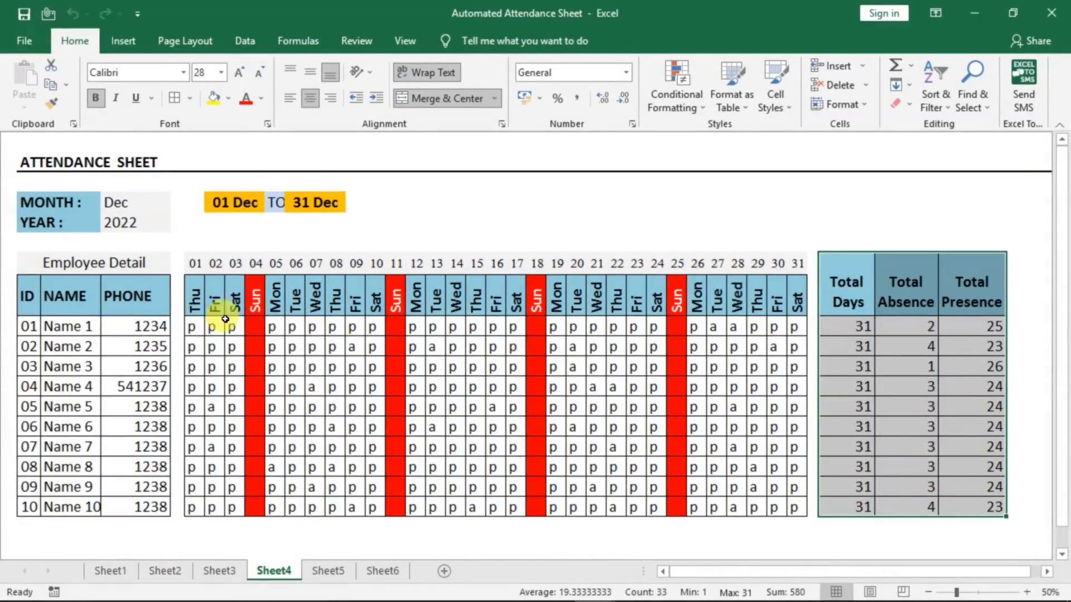
drag(50, 265, 70, 506)
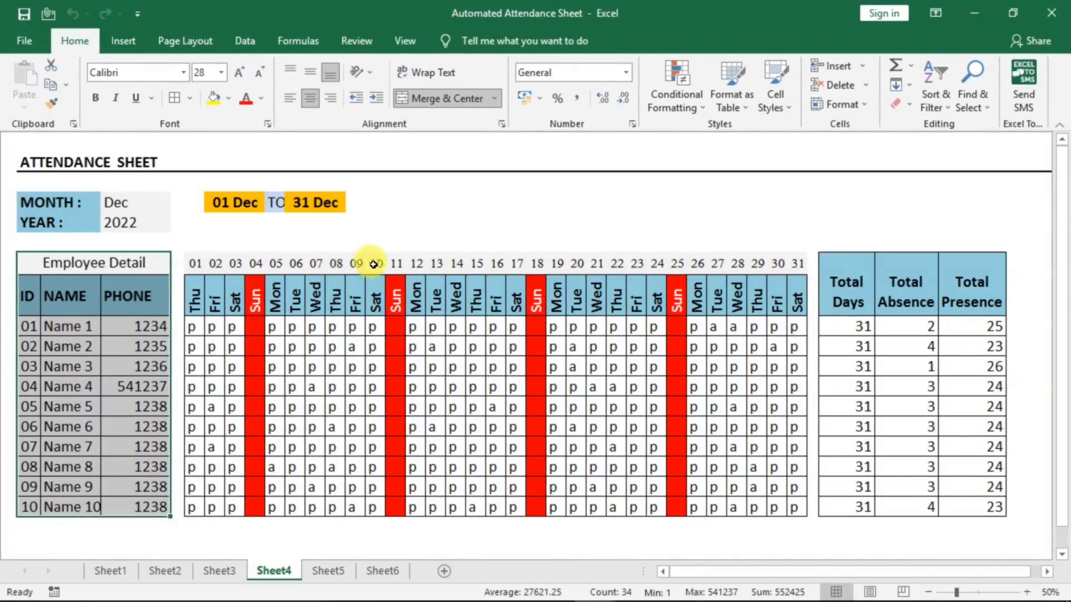
click(356, 42)
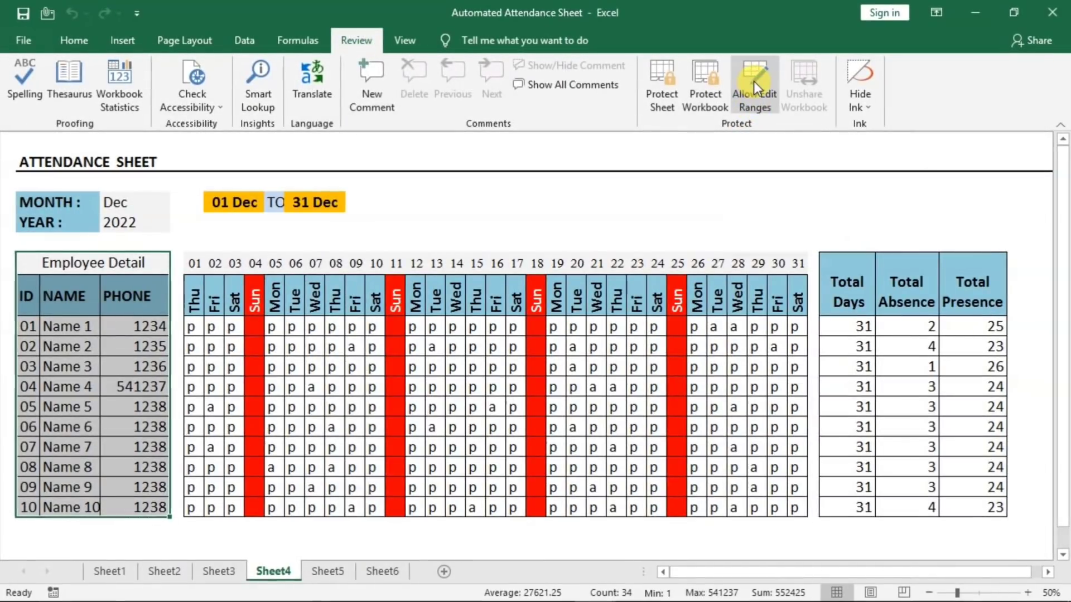
Create editable range Range1 for $B$7:$D$18, protected by a confirmed range password
click(753, 81)
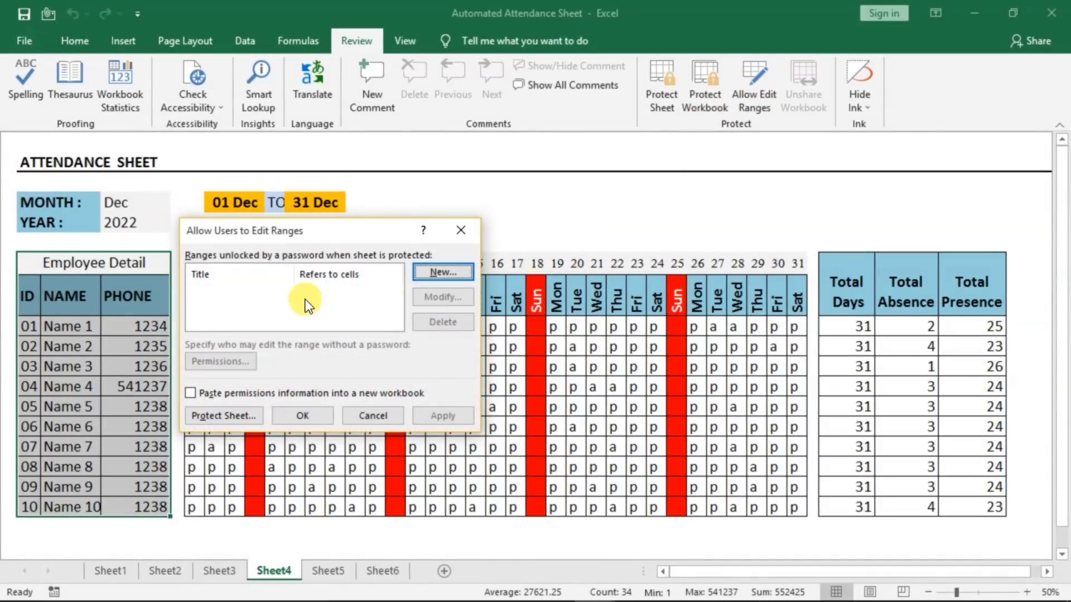
click(423, 273)
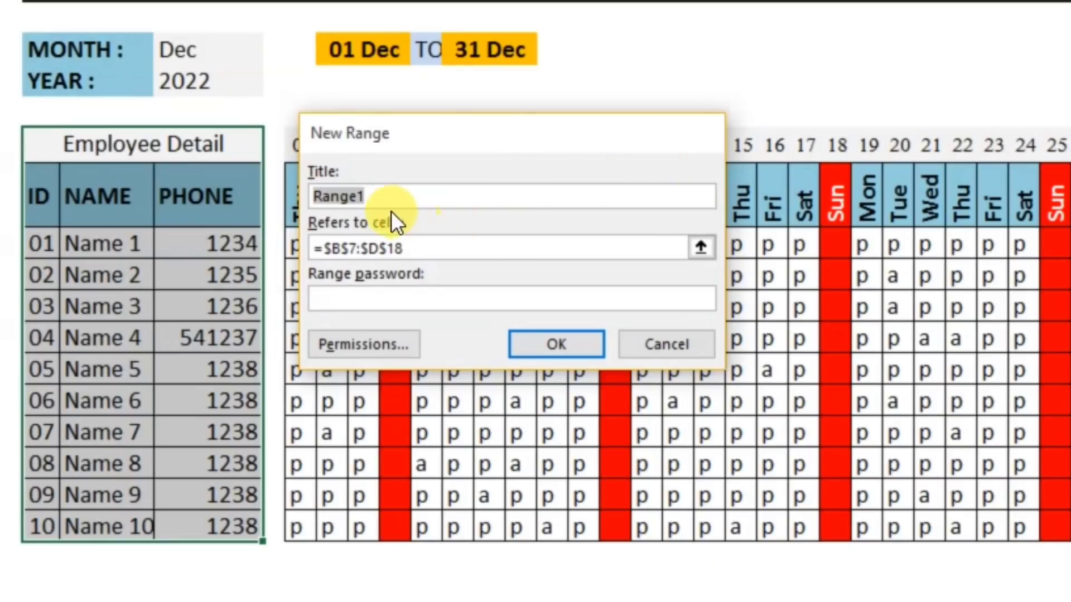
click(393, 192)
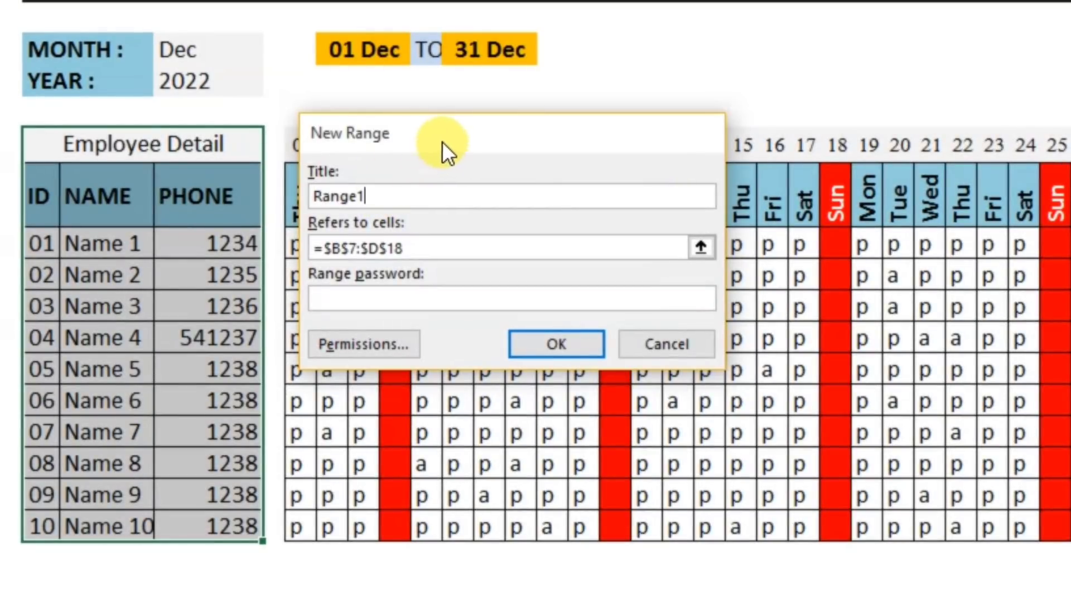
drag(442, 142, 528, 142)
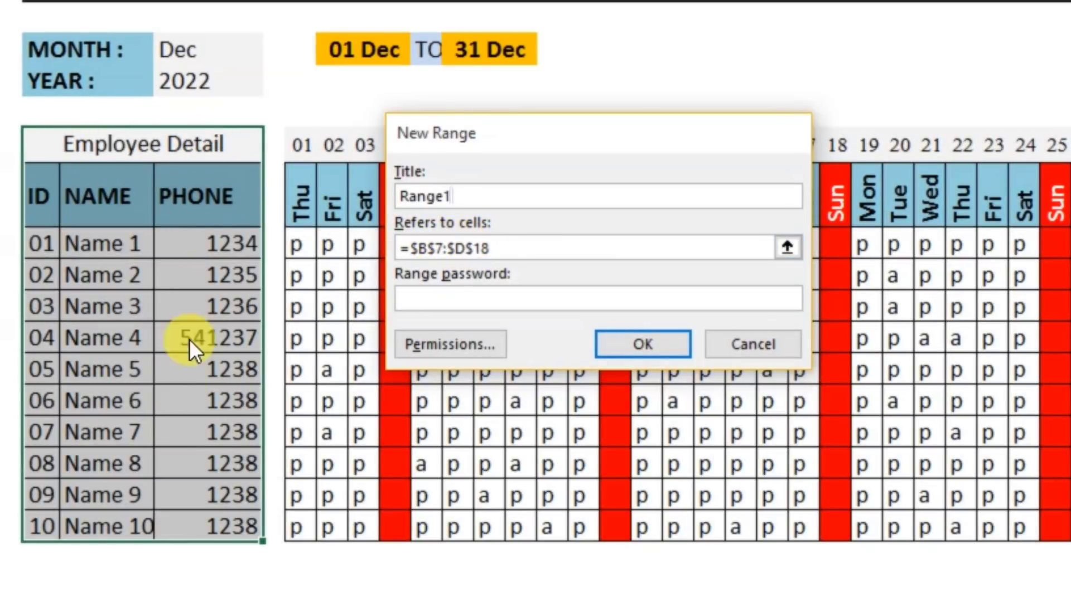
click(440, 299)
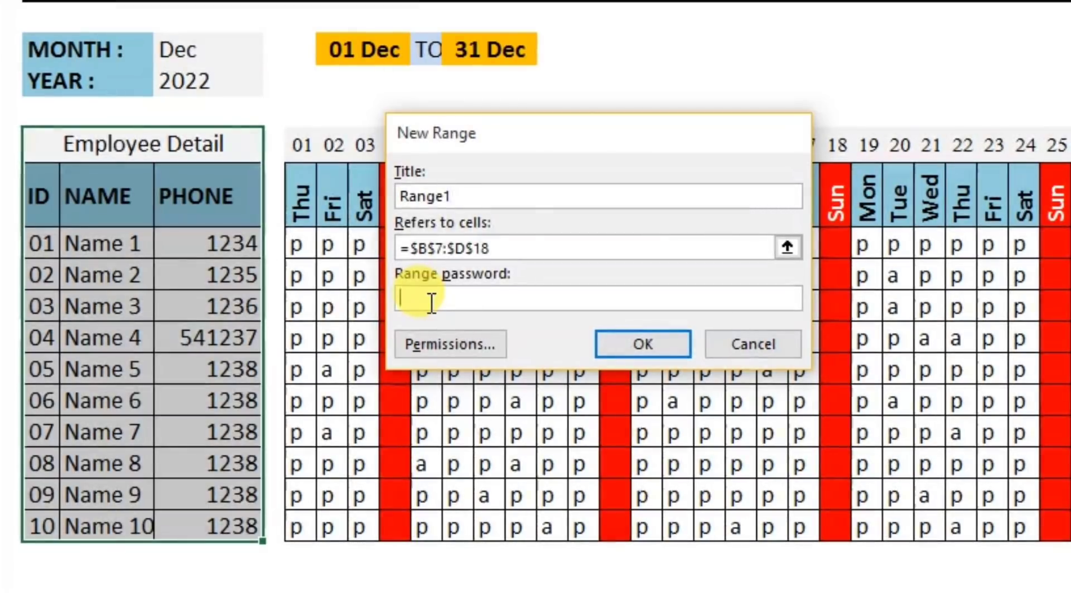
click(624, 345)
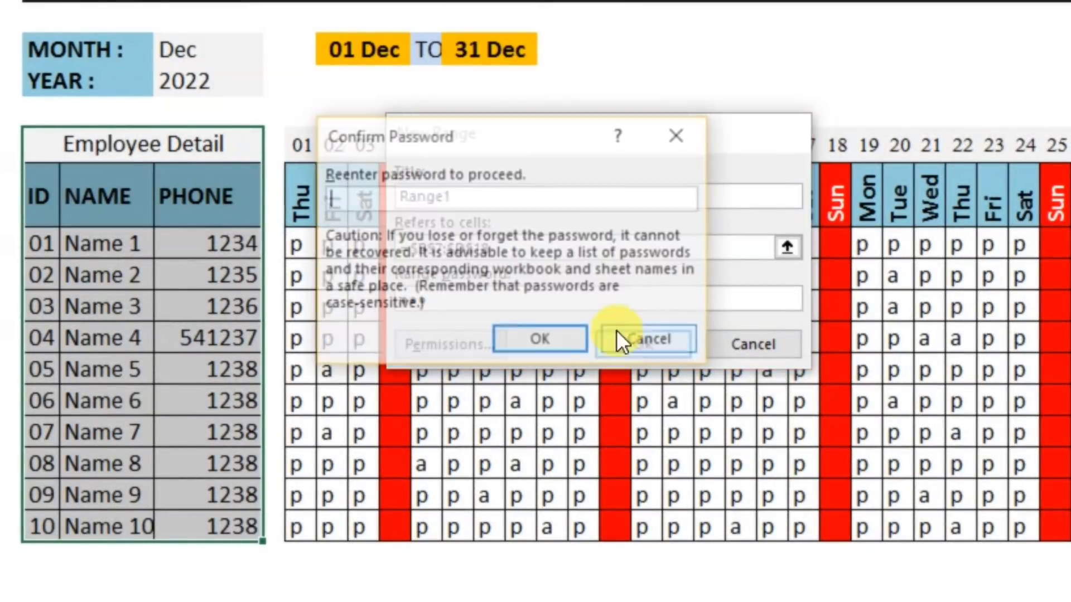
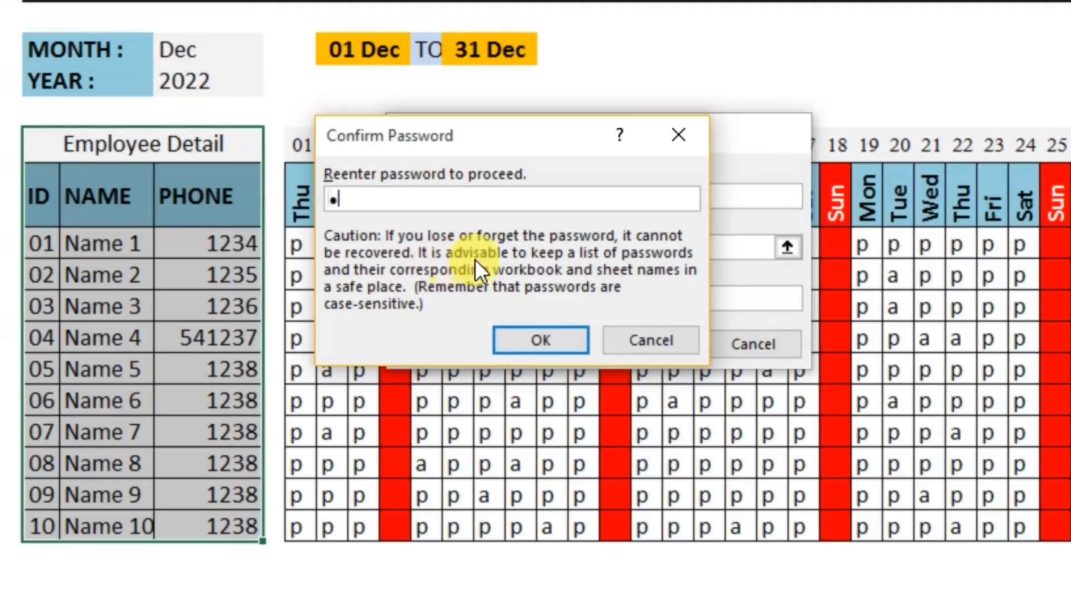
click(524, 342)
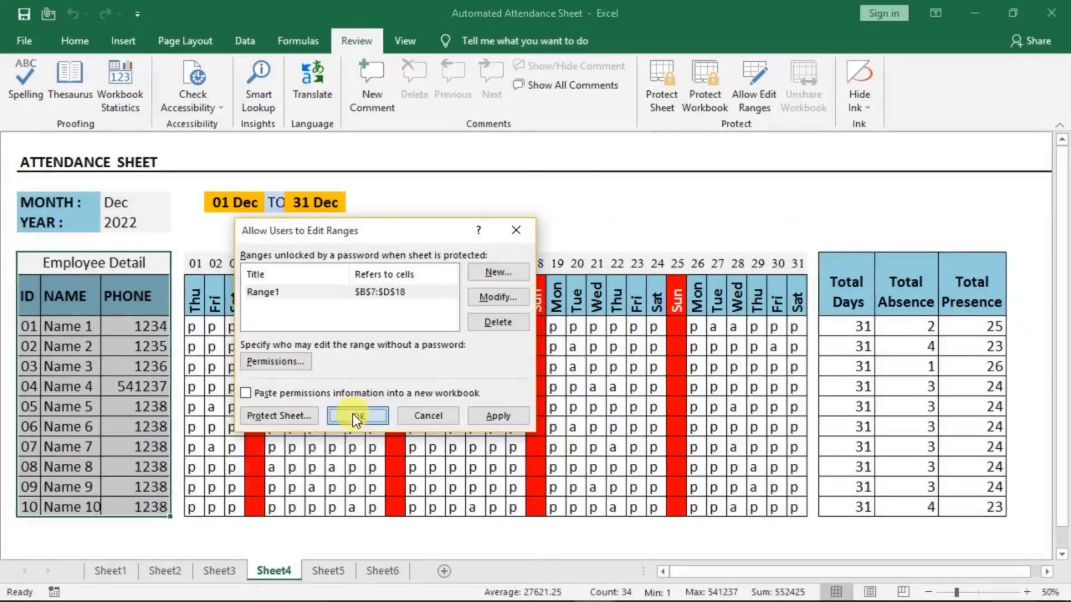
click(356, 416)
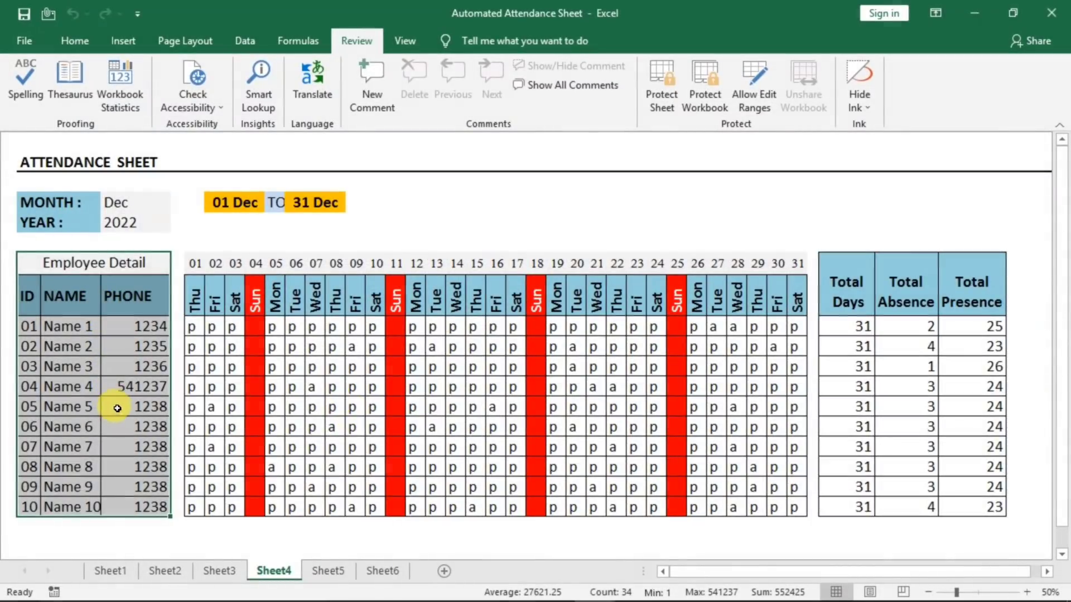
Shorten Name 4's phone number, then select the 01–31 day grid down to row 10
click(126, 389)
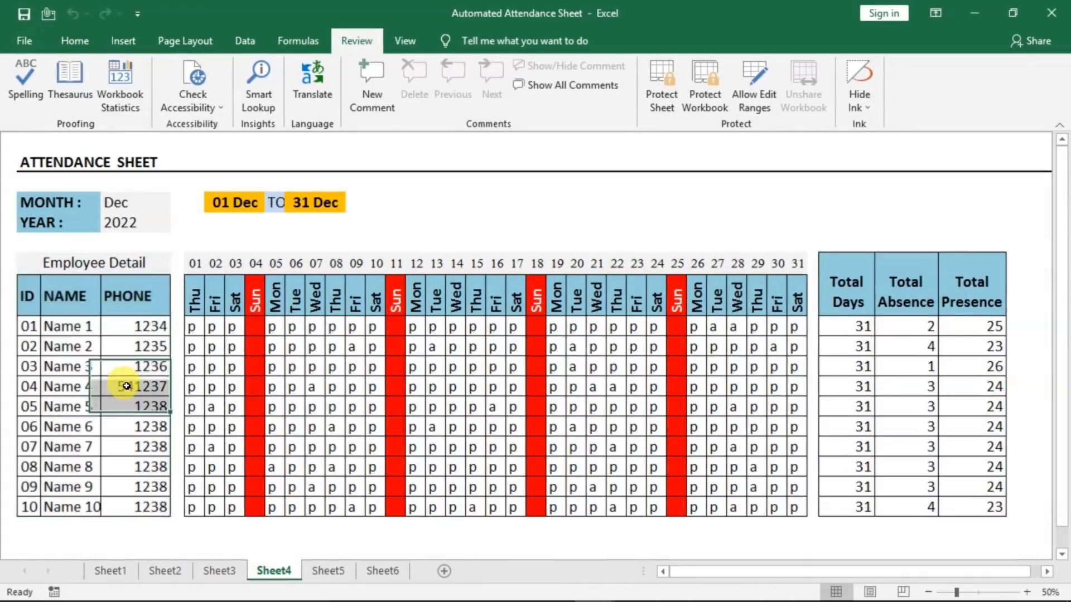
double_click(120, 388)
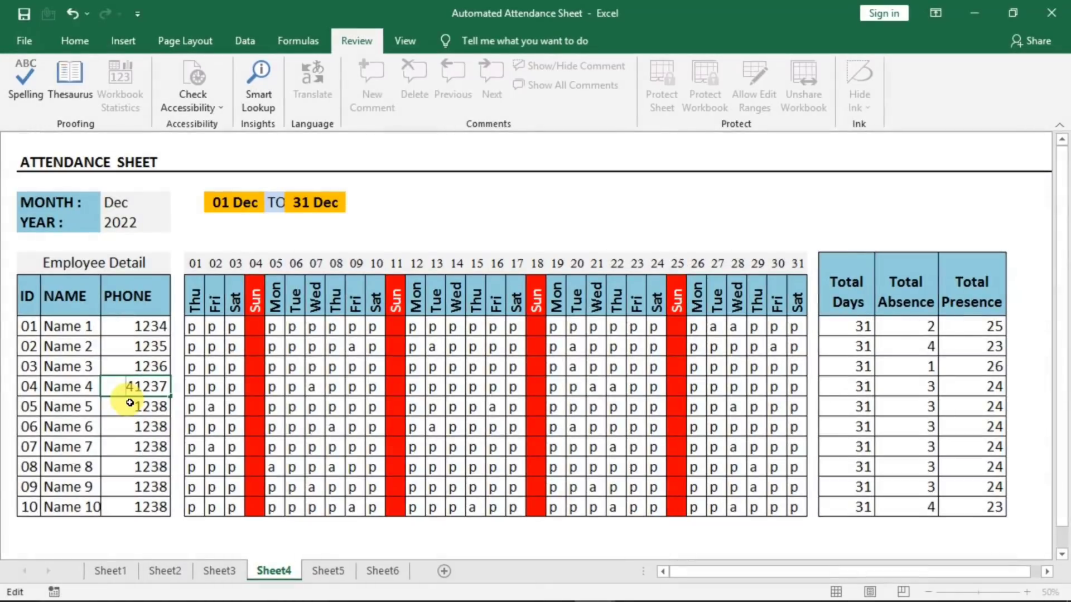
click(130, 421)
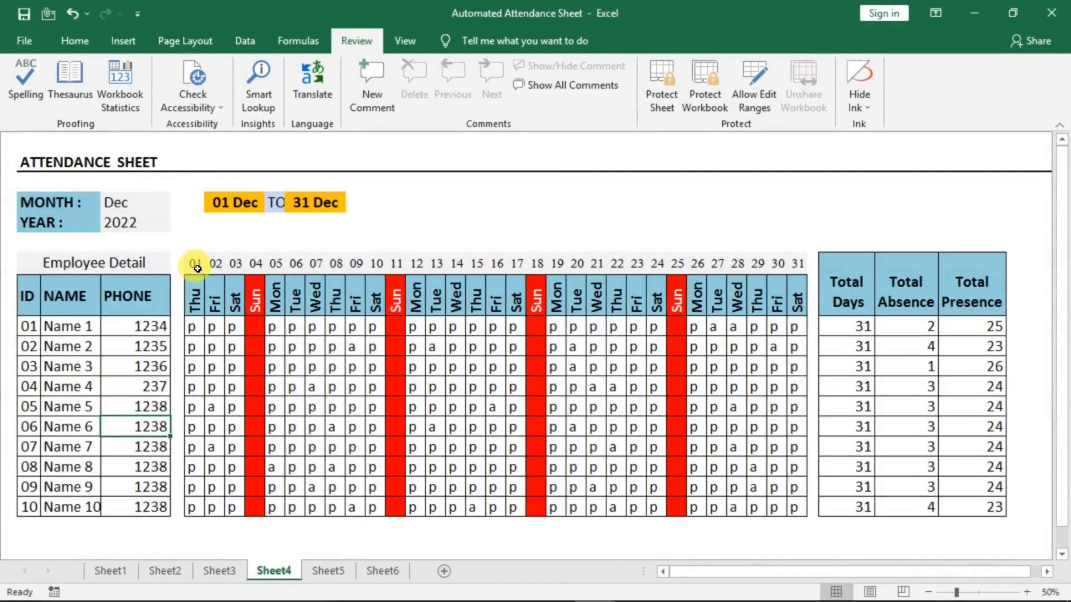
drag(198, 269, 776, 435)
drag(801, 499, 798, 507)
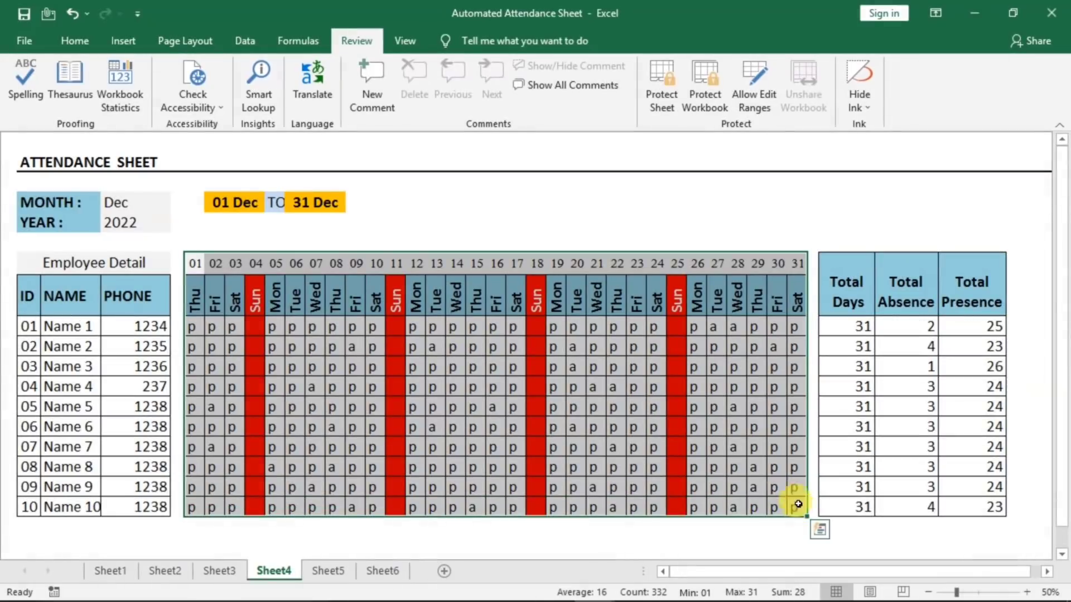
Add editable range Range2 for the attendance grid $F$7:$AJ$18 with a confirmed range password
click(757, 83)
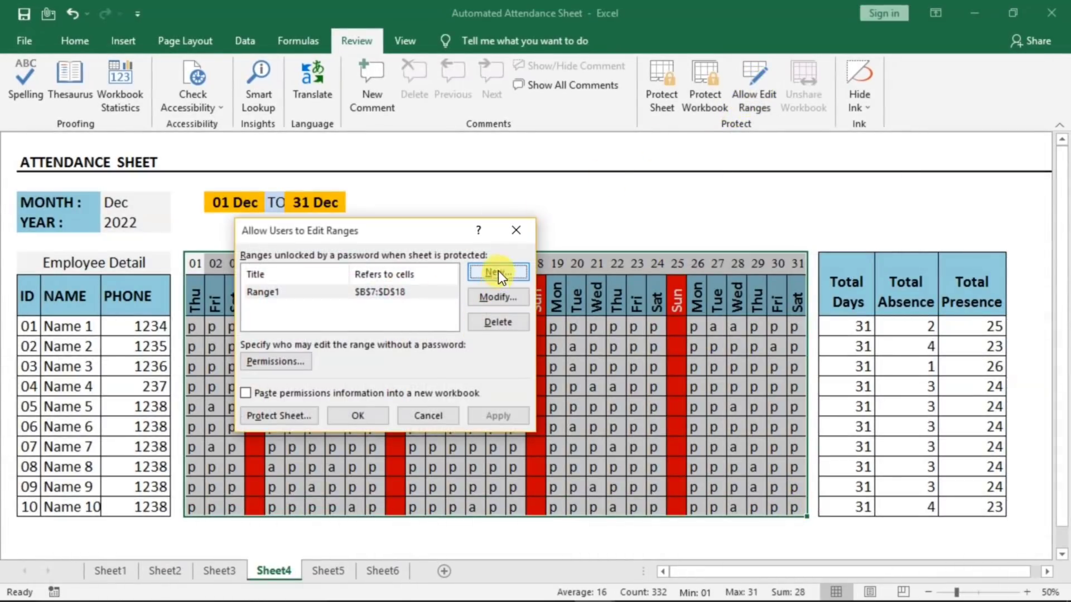
click(497, 271)
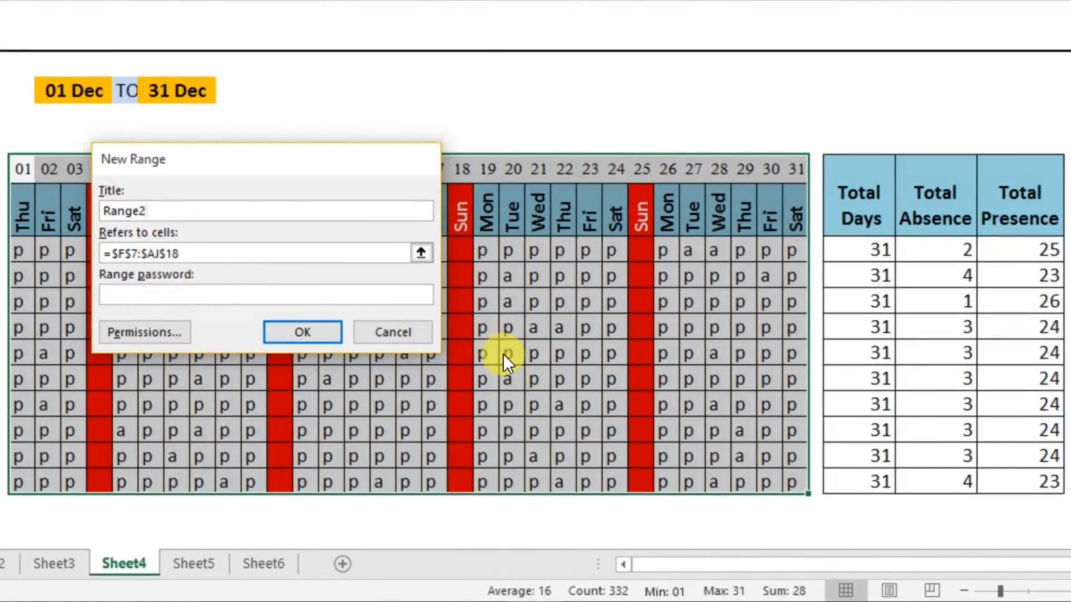
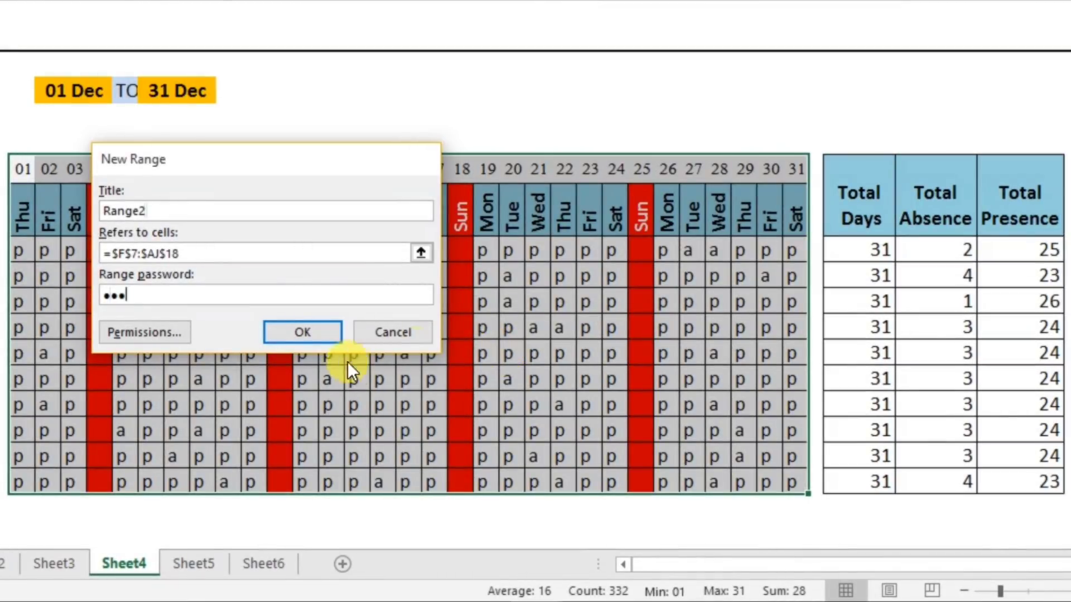
click(296, 335)
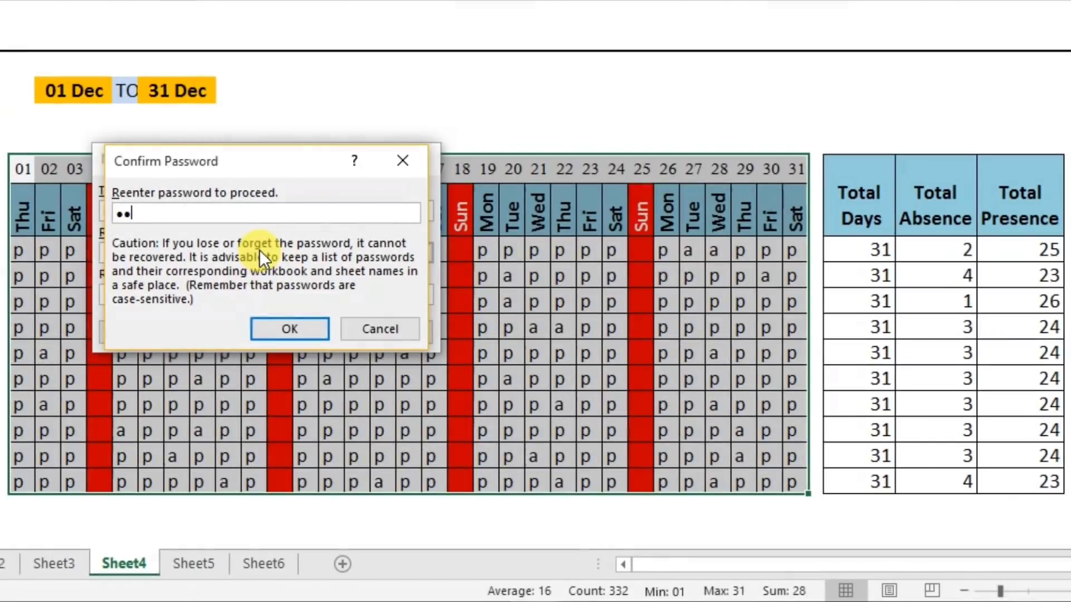
click(282, 329)
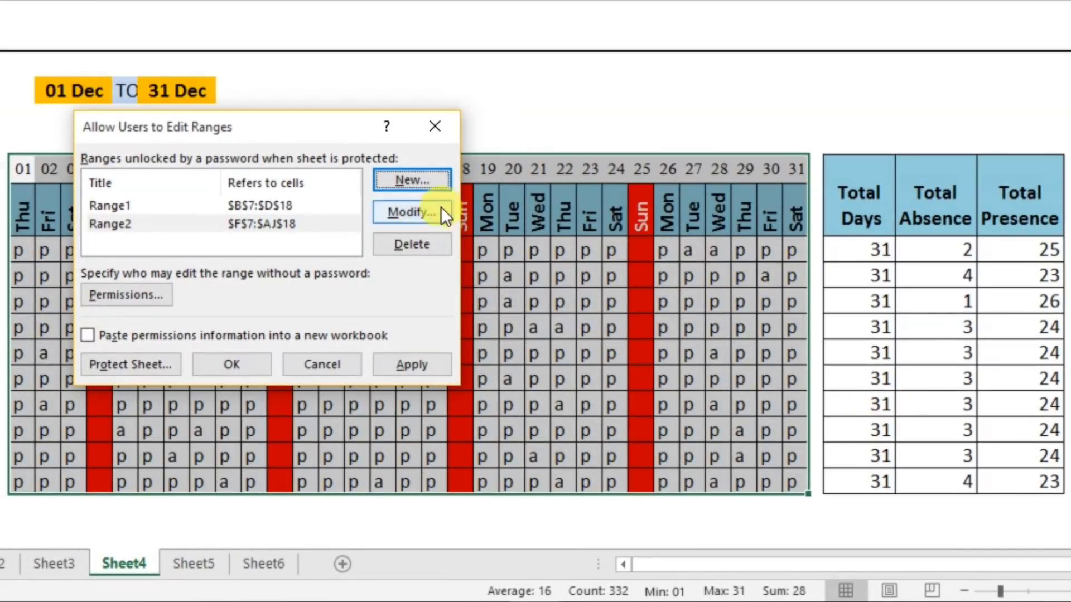
Add Range3 referring to the totals block $AL$7:$AN$18, protected by a confirmed range password
click(386, 181)
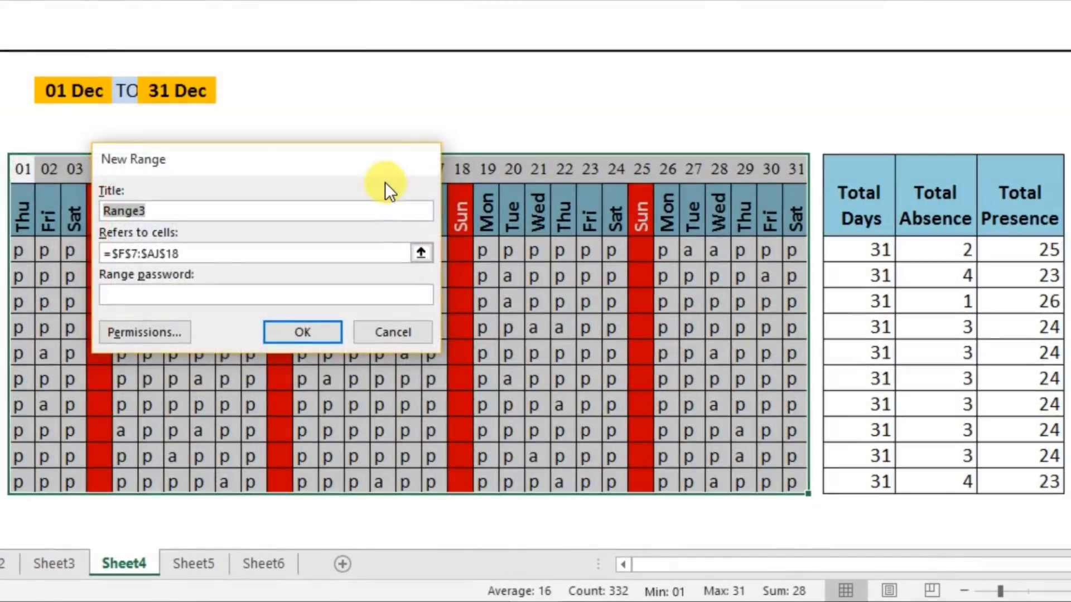
click(213, 212)
click(209, 255)
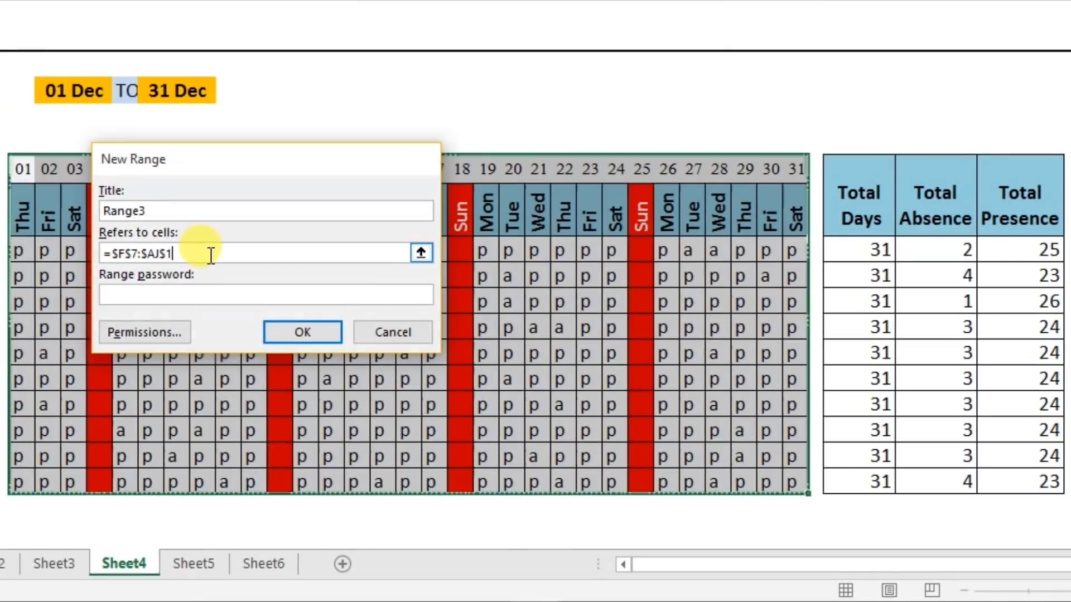
key(BackSpace)
key(BackSpace)
key(BackSpace)
drag(481, 237, 511, 237)
mouse_move(859, 190)
mouse_down()
mouse_move(991, 446)
mouse_move(996, 479)
mouse_up()
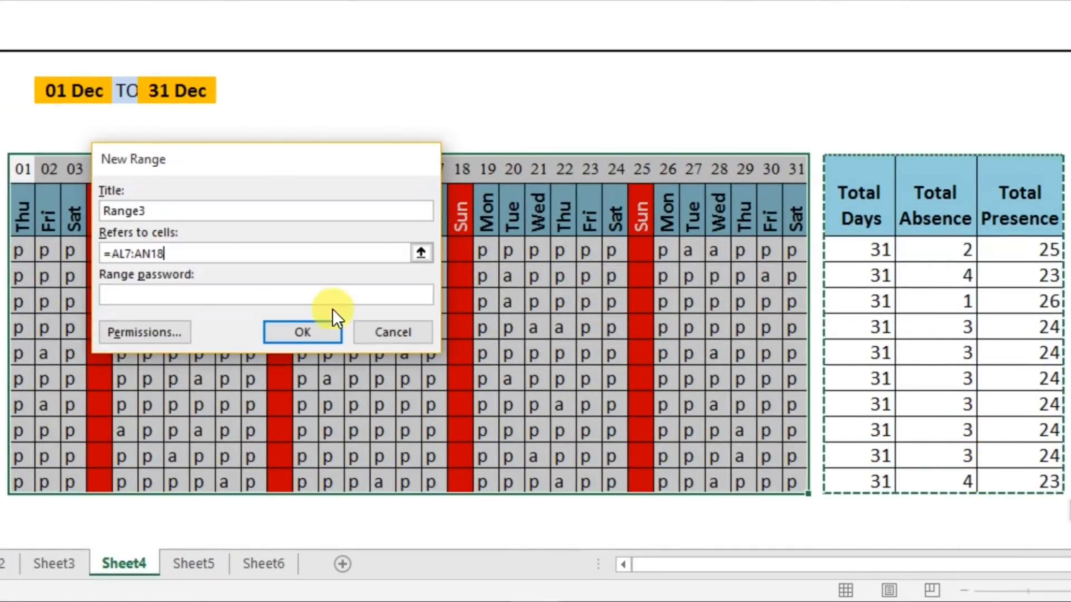
click(146, 294)
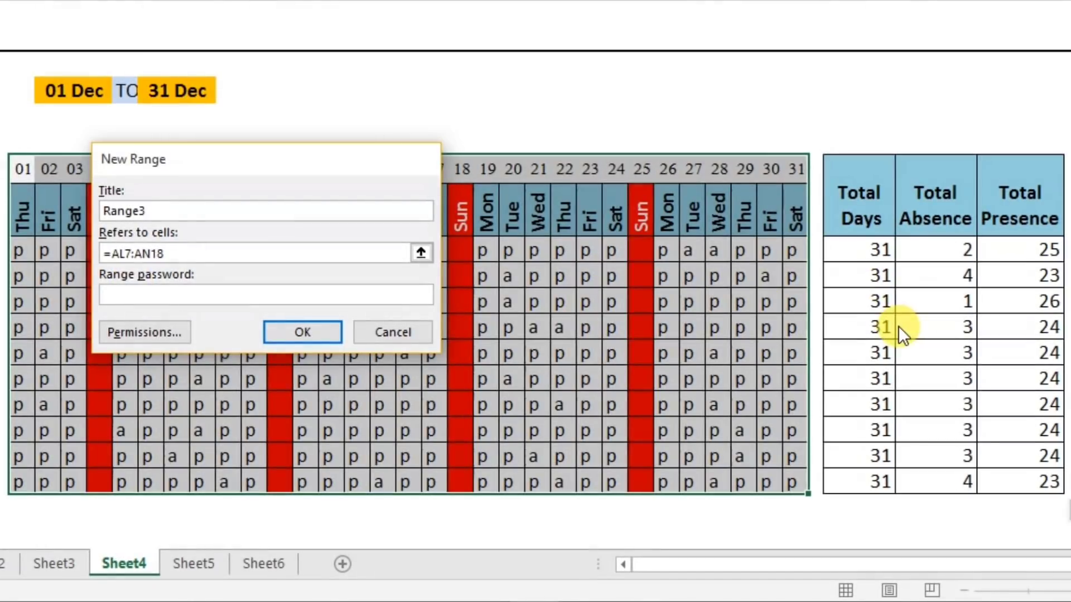
click(306, 331)
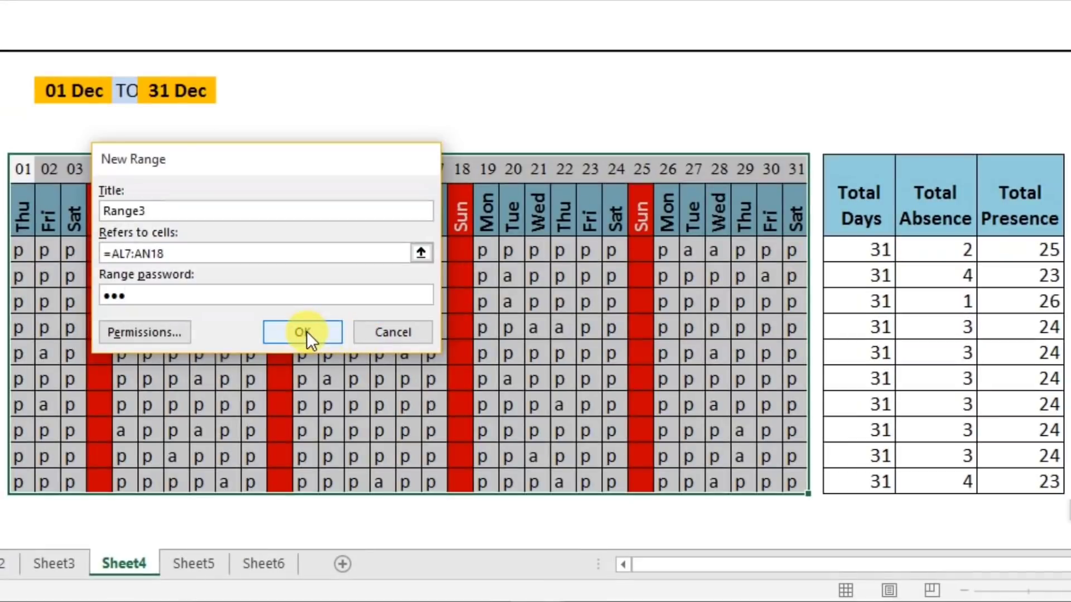
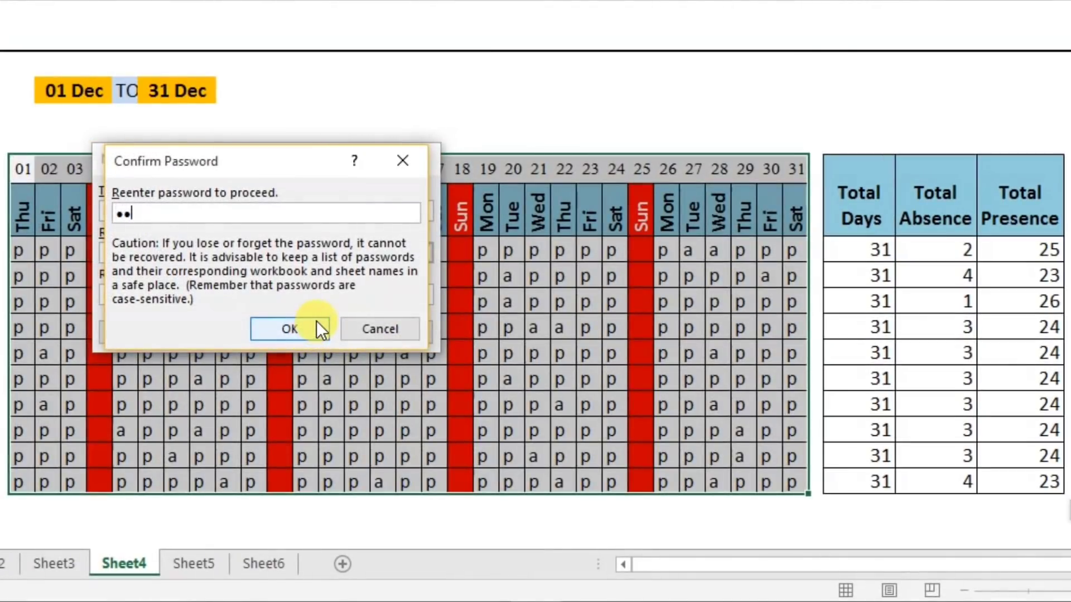
click(306, 324)
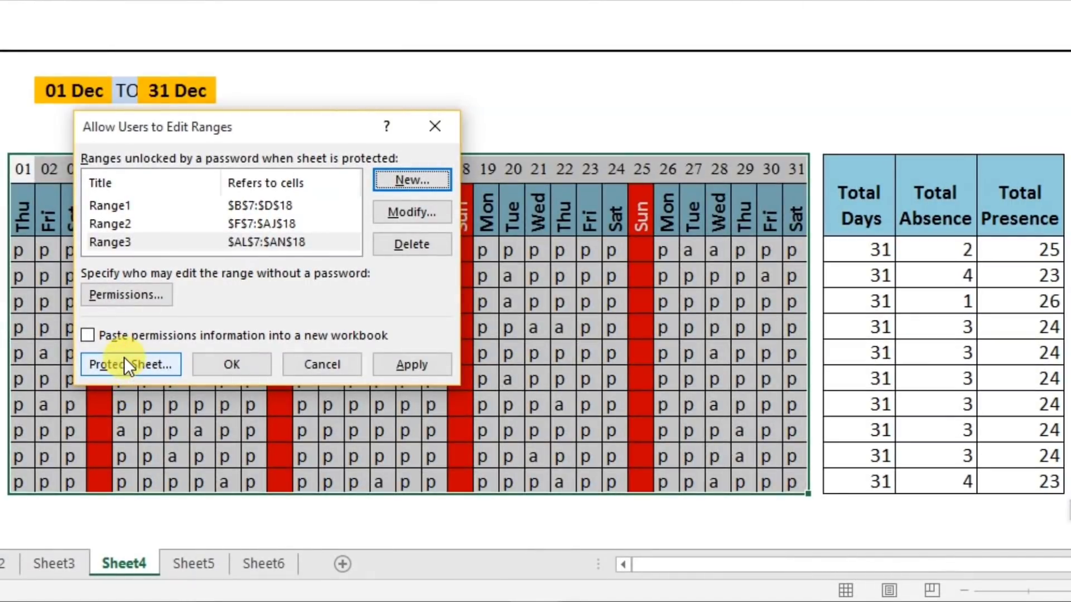
Save the three editable ranges, then reopen the list to verify them and close it
click(223, 361)
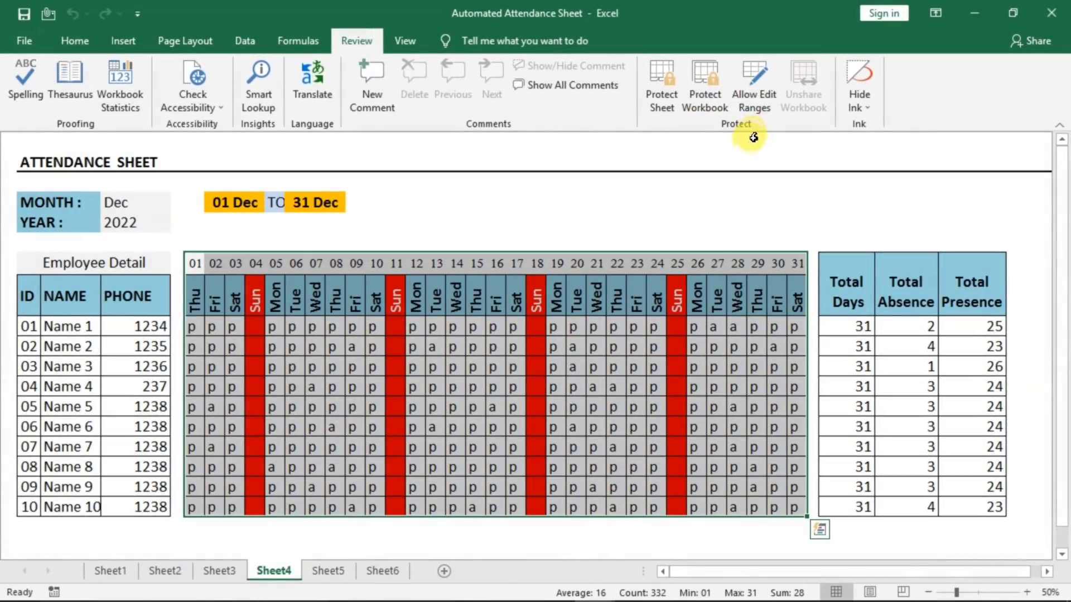
click(757, 93)
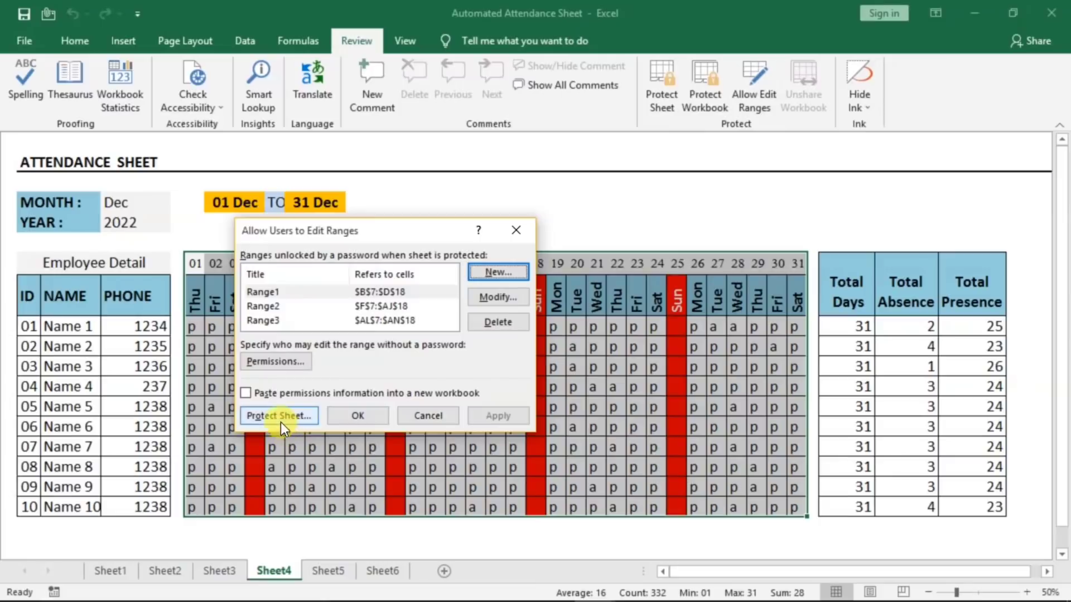
click(517, 230)
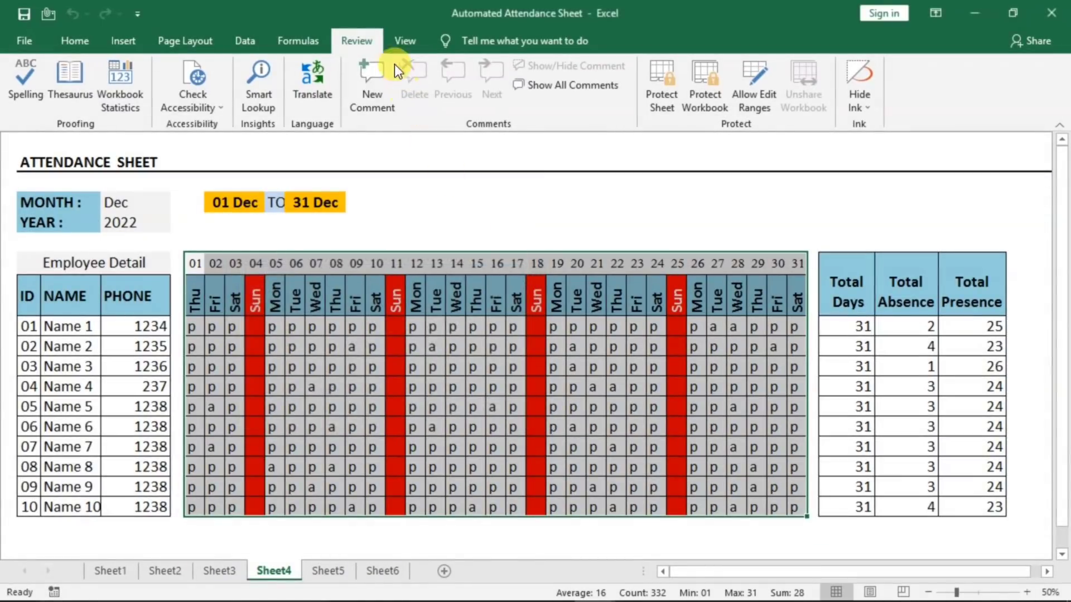
click(656, 99)
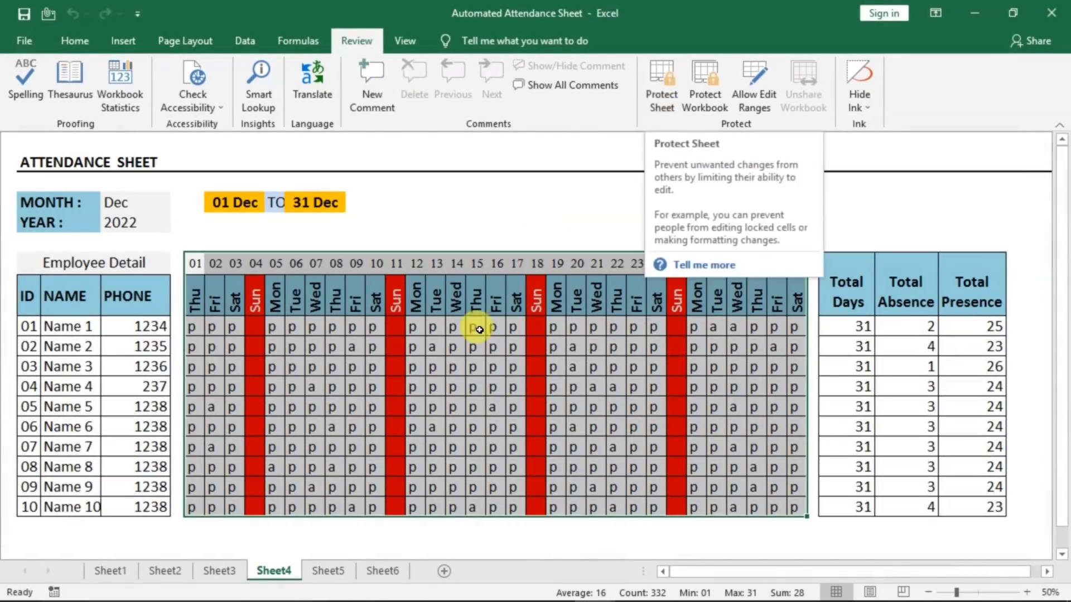
Protect Sheet4 with a sheet password, re-entering it to confirm
right_click(272, 566)
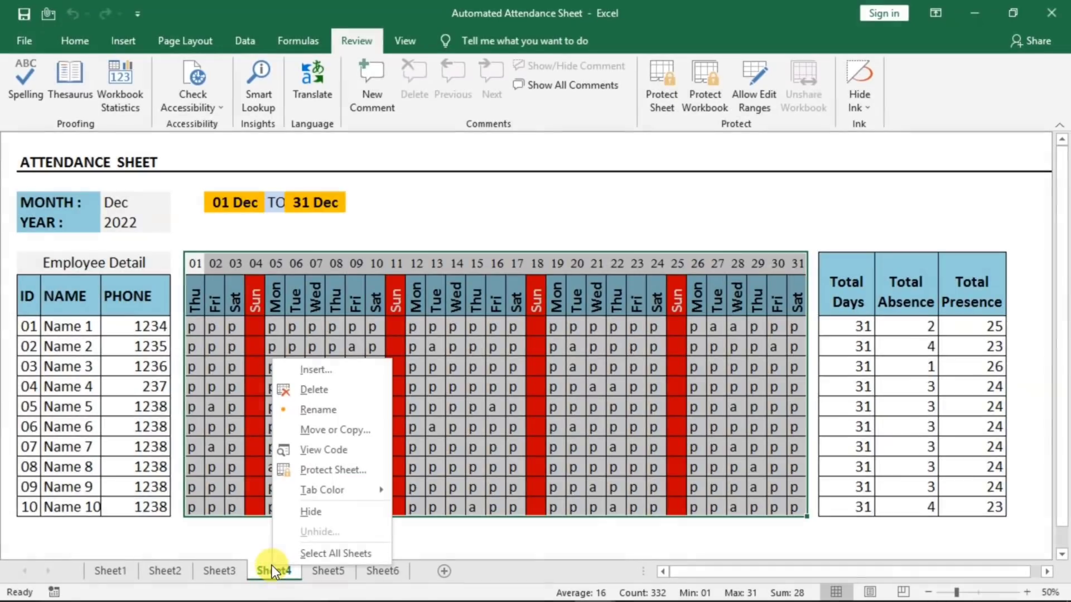
click(335, 470)
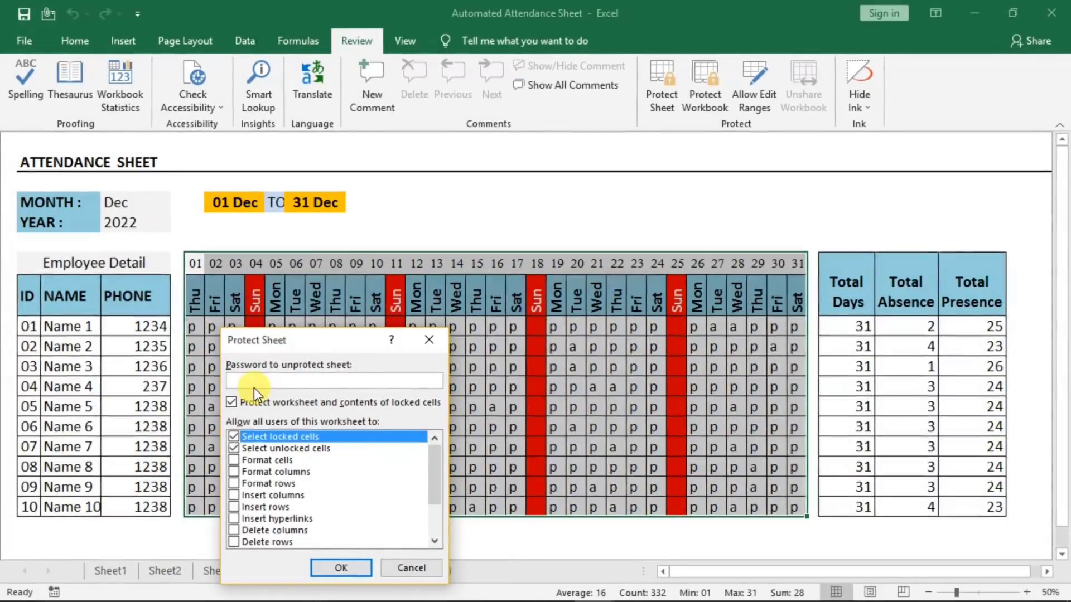
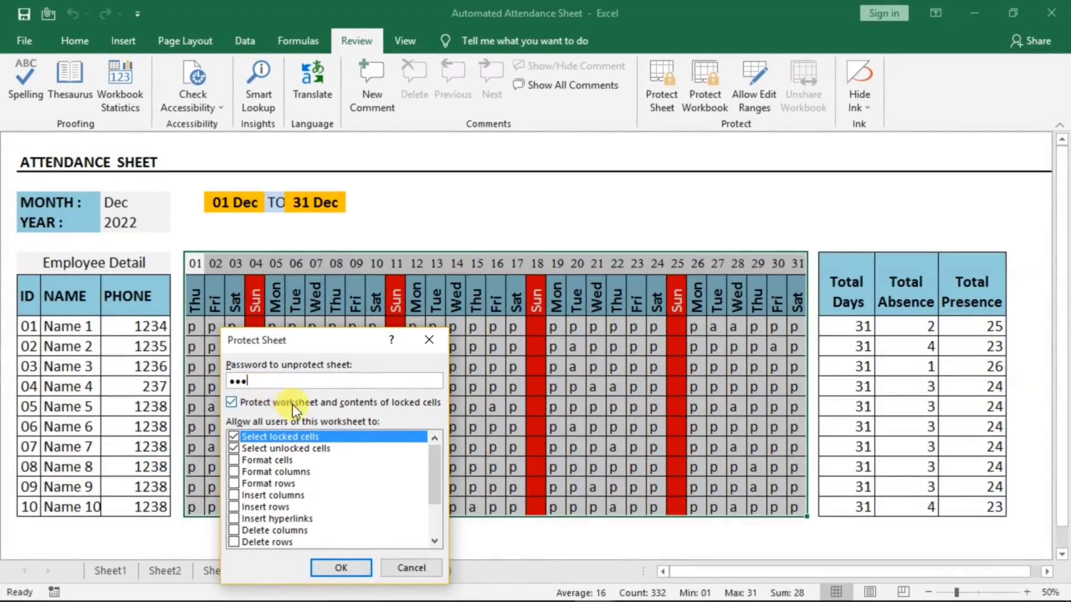
click(321, 568)
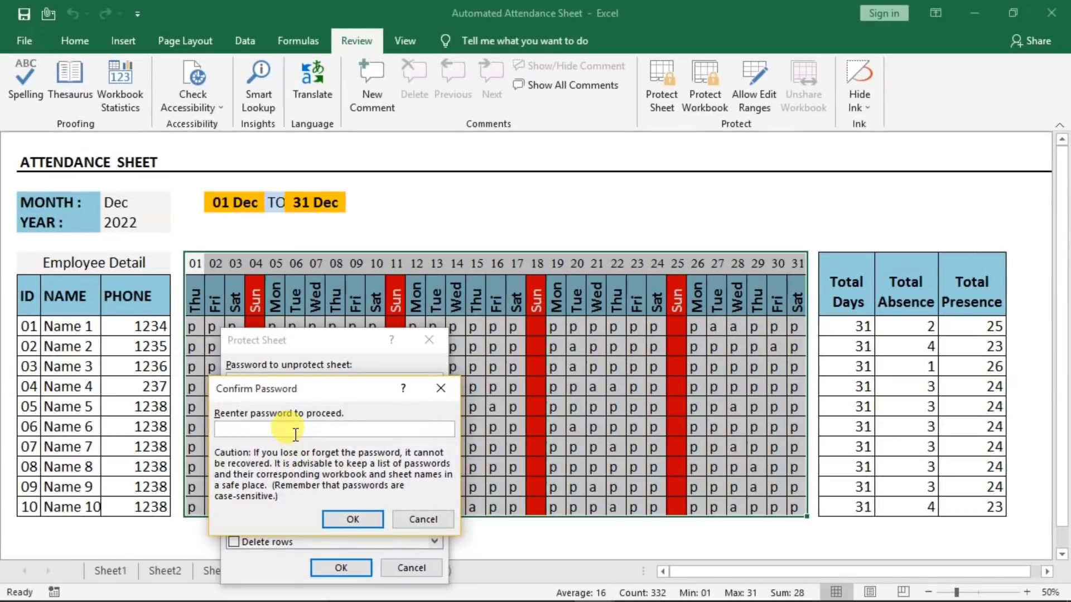
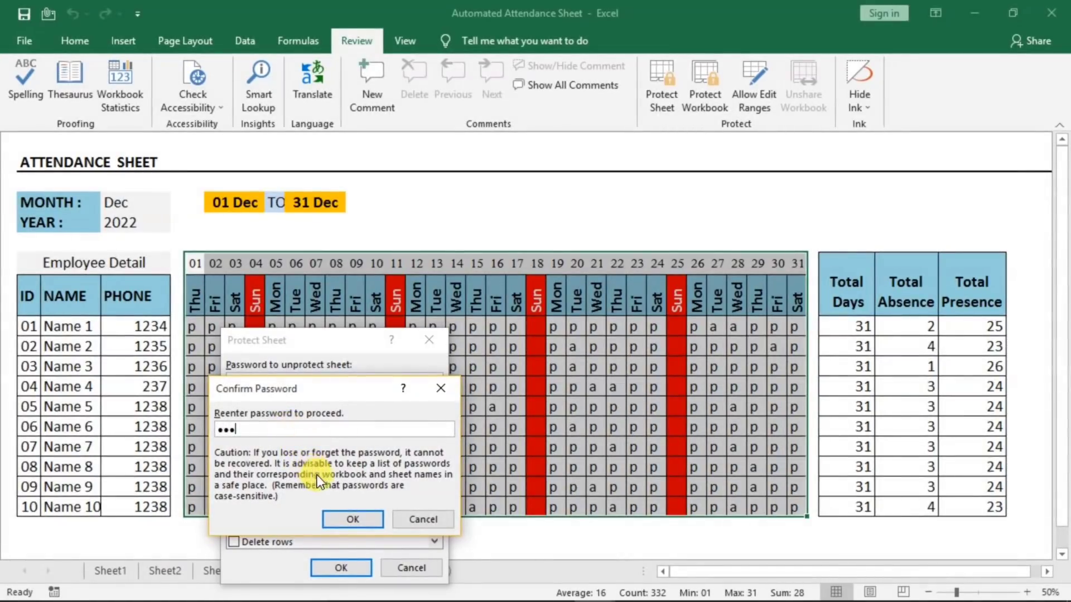
click(329, 513)
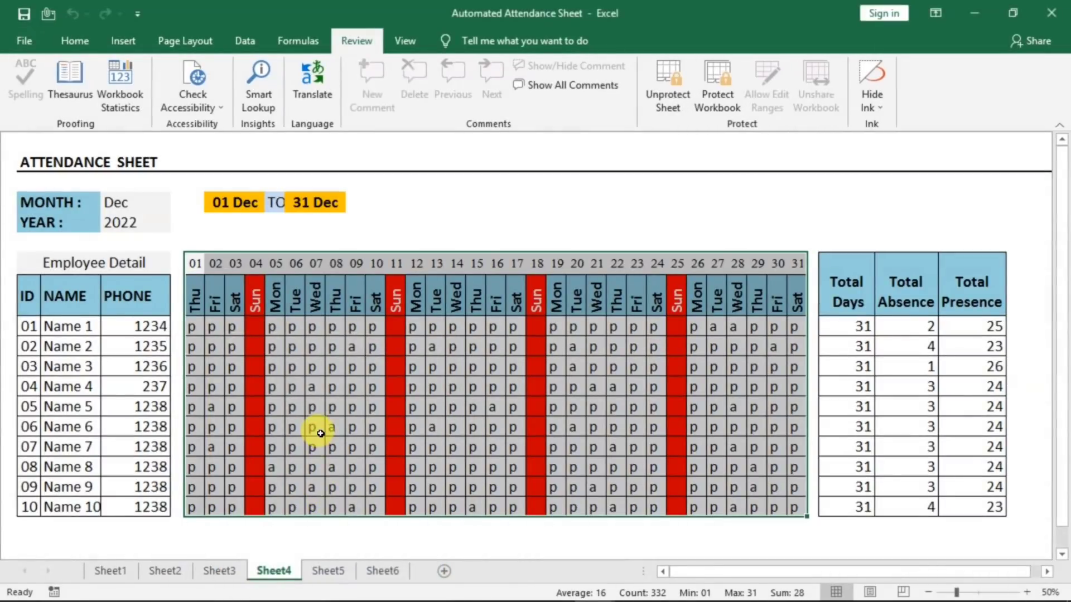
click(120, 385)
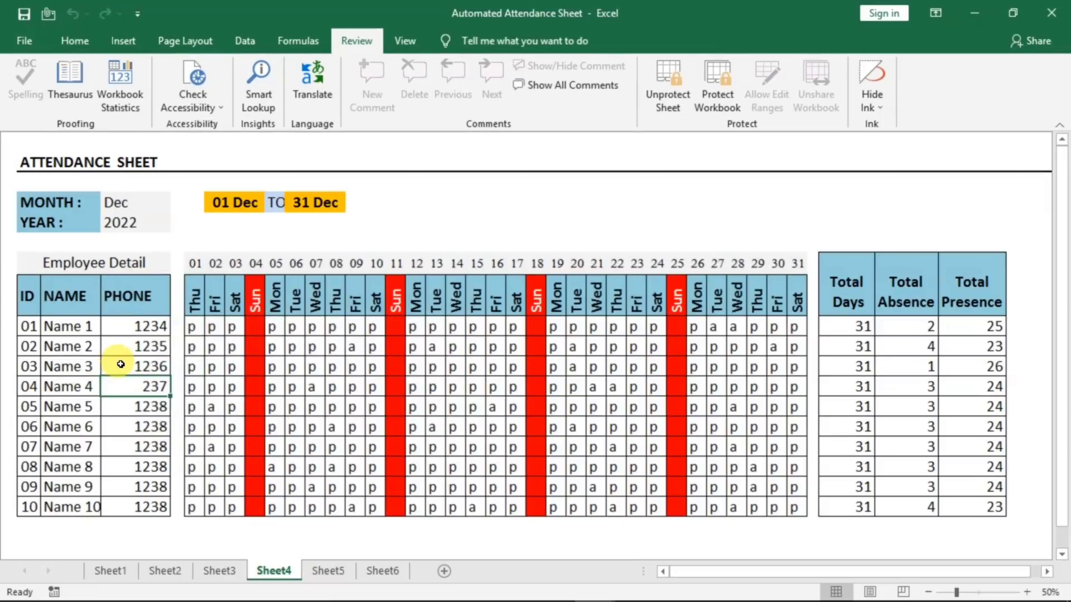
double_click(532, 201)
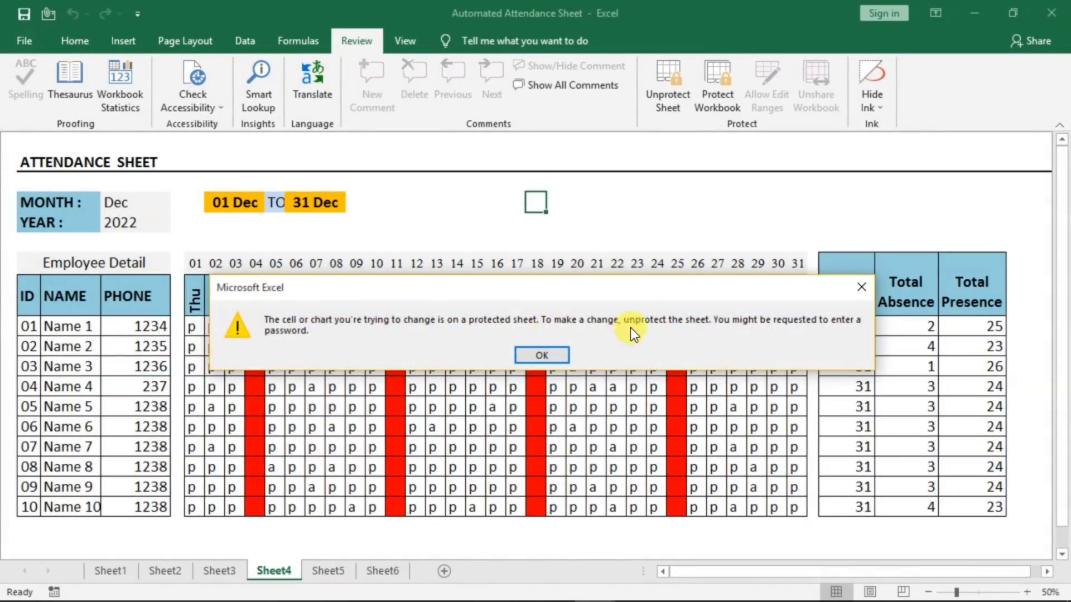
click(859, 293)
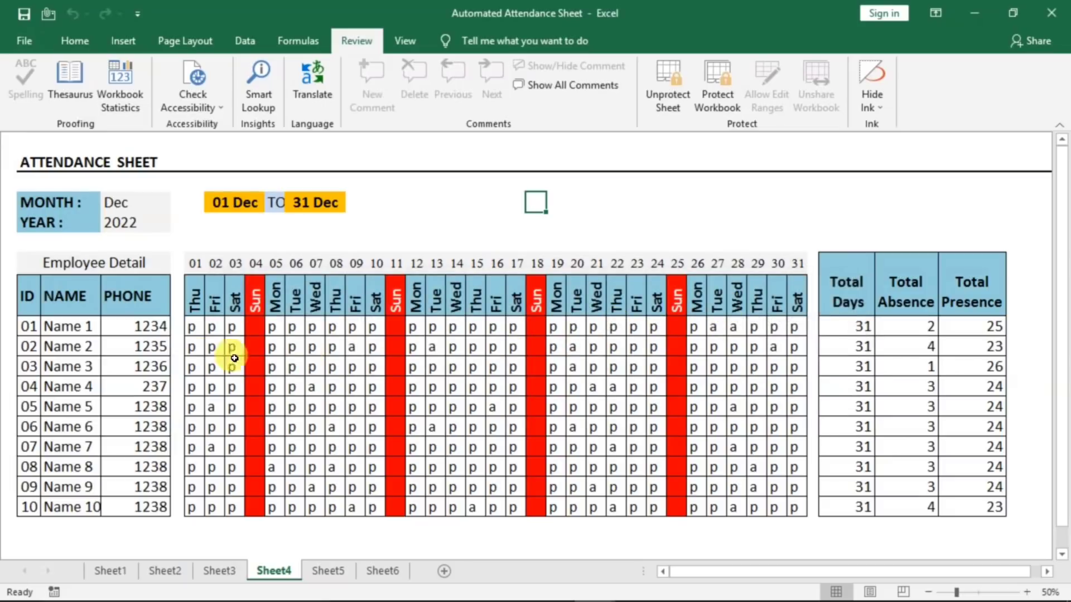
double_click(117, 386)
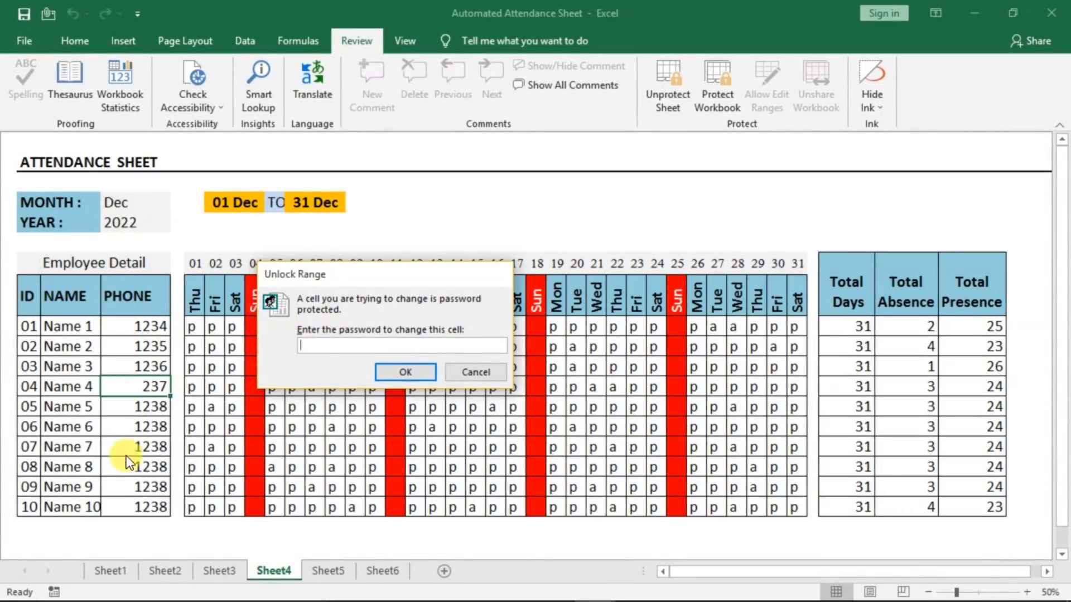
click(470, 373)
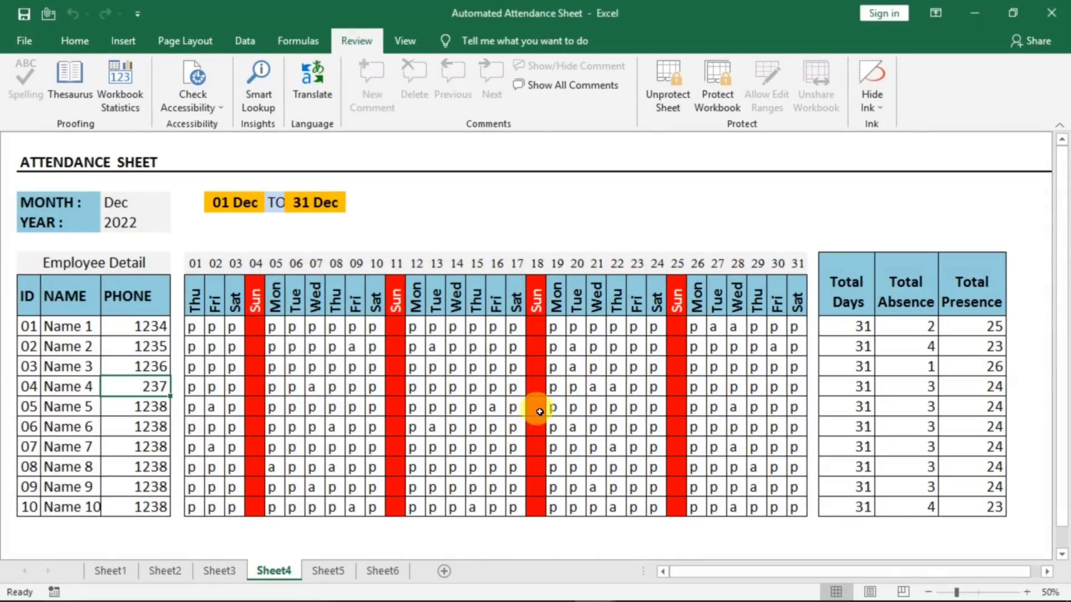
double_click(455, 348)
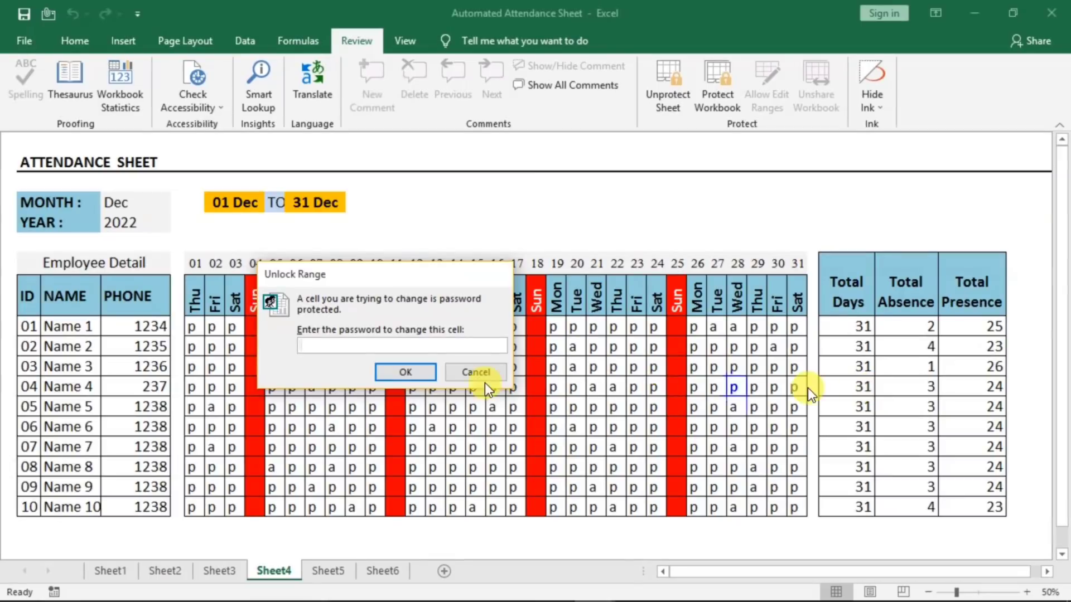
click(462, 373)
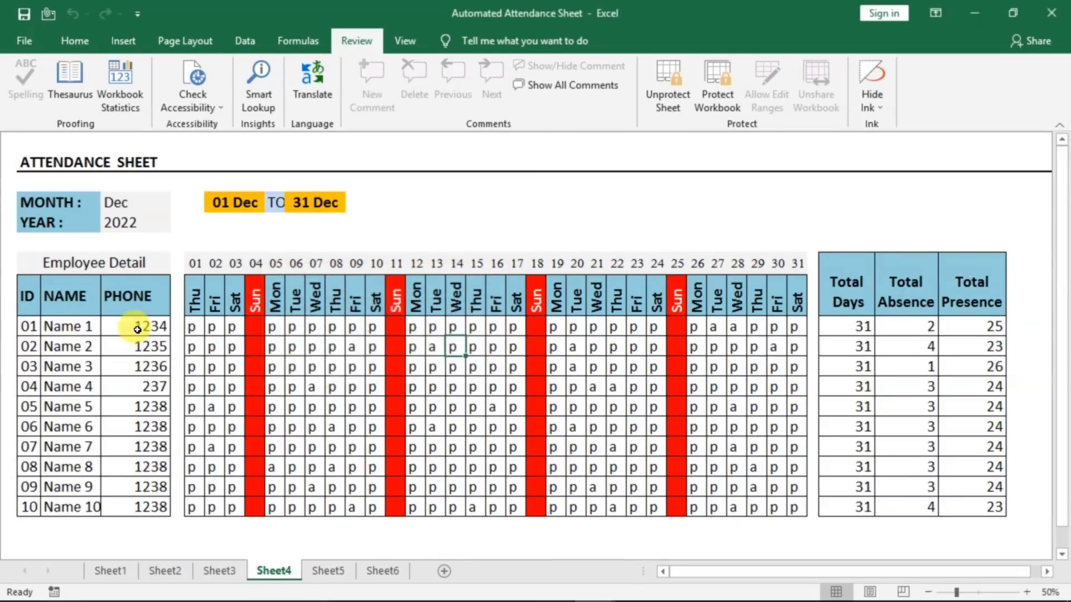
click(124, 387)
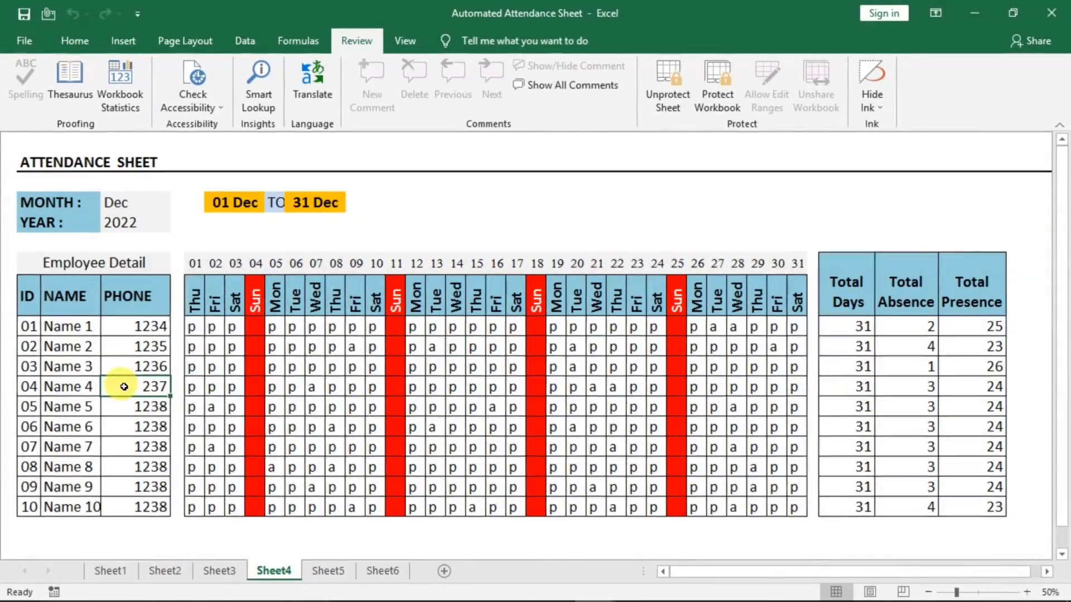
Unlock Range1 by password and enter 454 for Name 4, then cancel unlocking an attendance cell
double_click(124, 387)
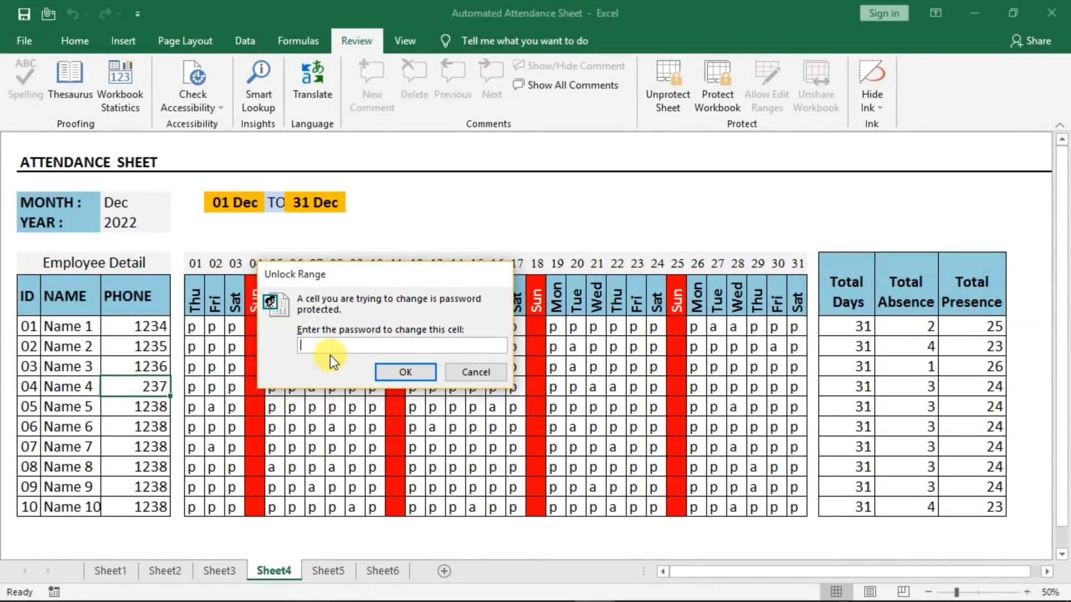
text(3)
click(392, 371)
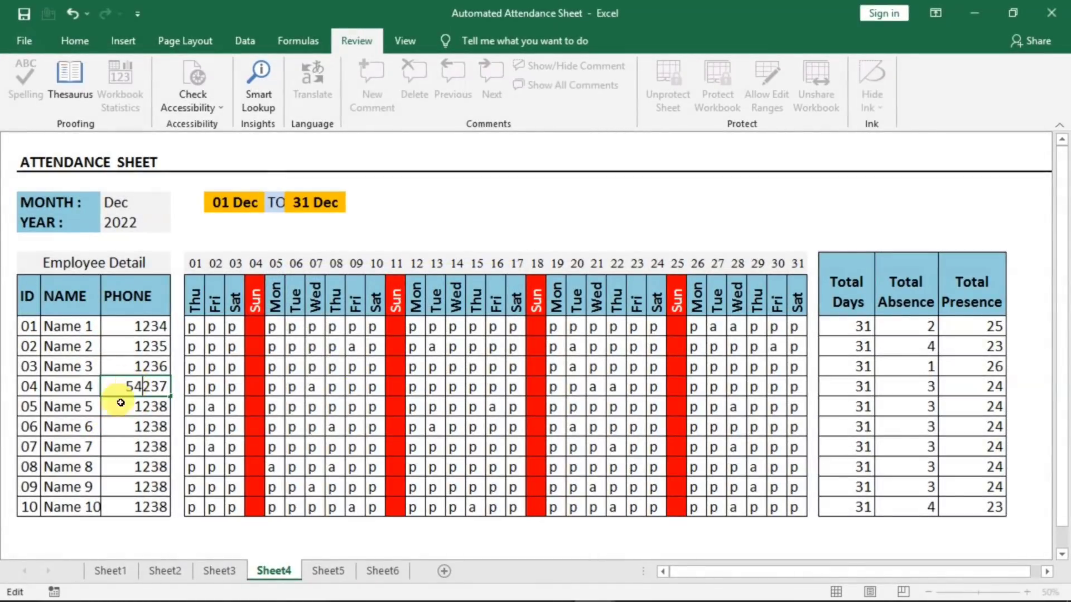
click(71, 385)
text(45)
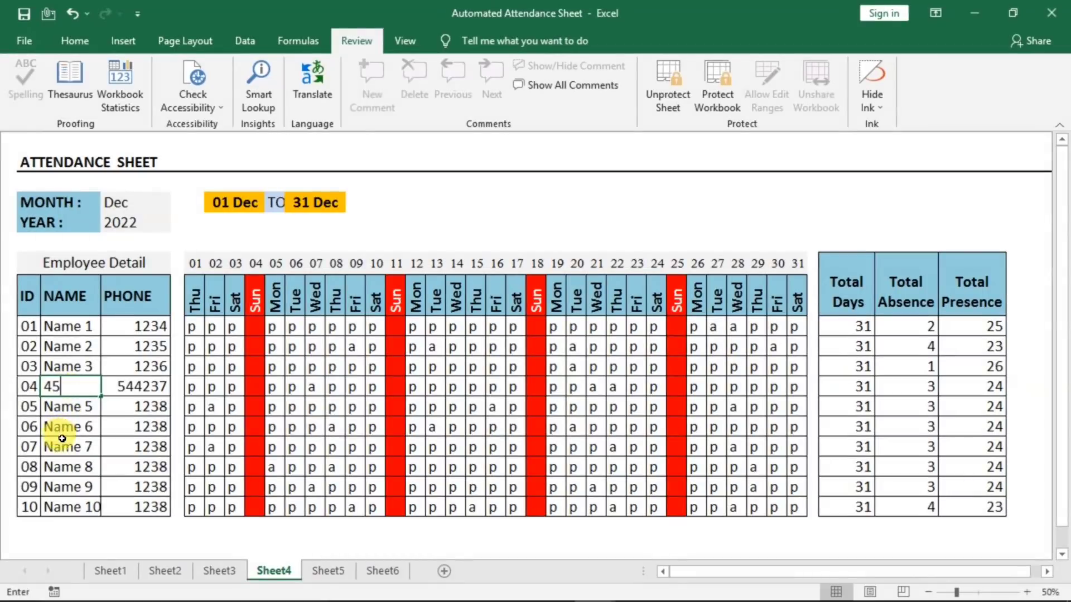
text(4)
click(96, 452)
double_click(335, 388)
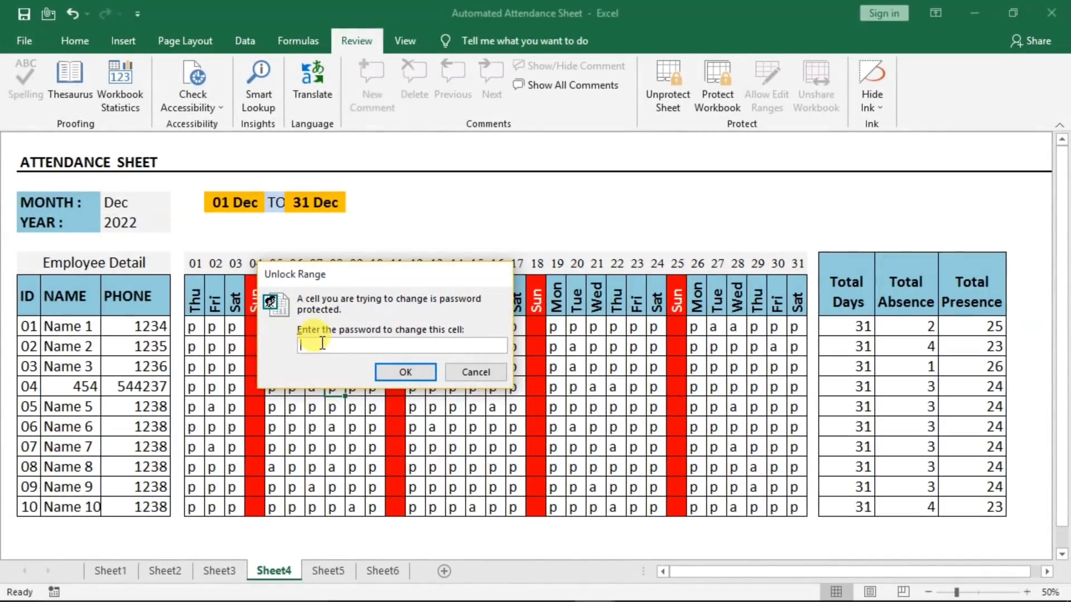
click(470, 372)
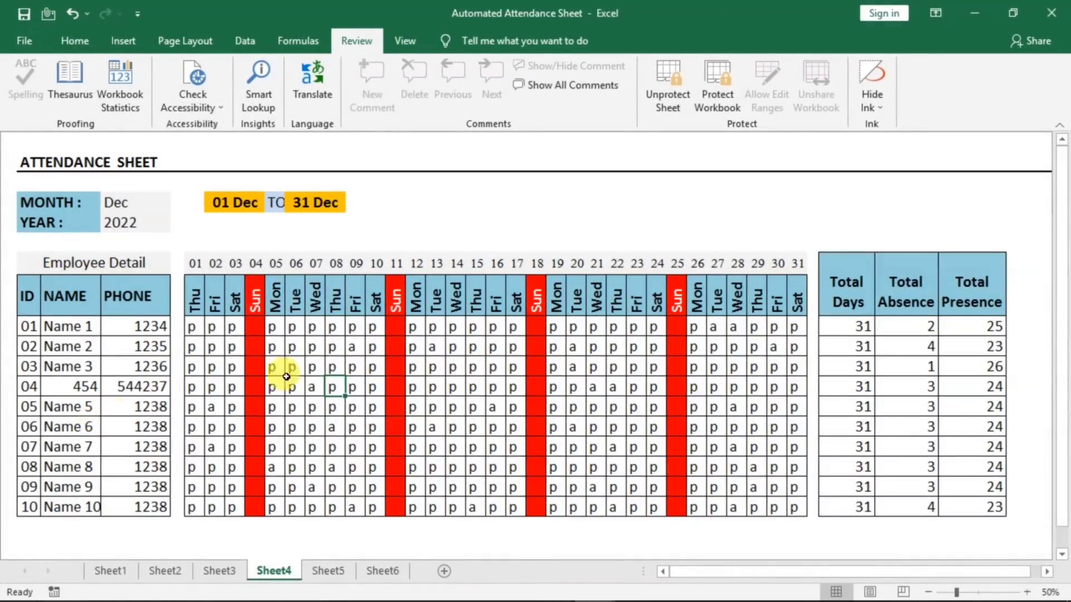
Unprotect Sheet4 by entering its sheet password
right_click(275, 567)
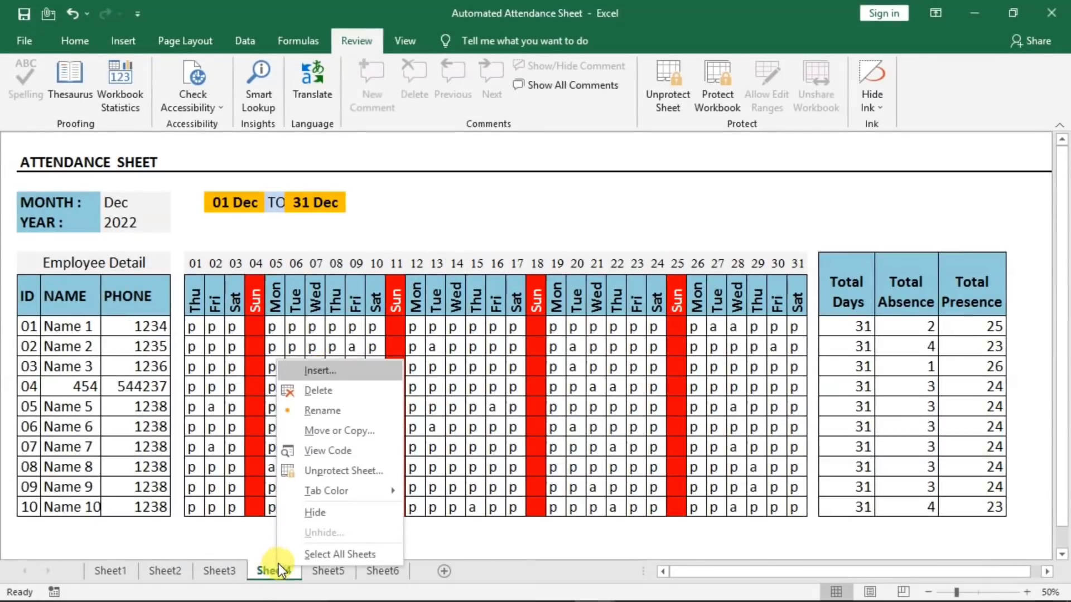
click(327, 473)
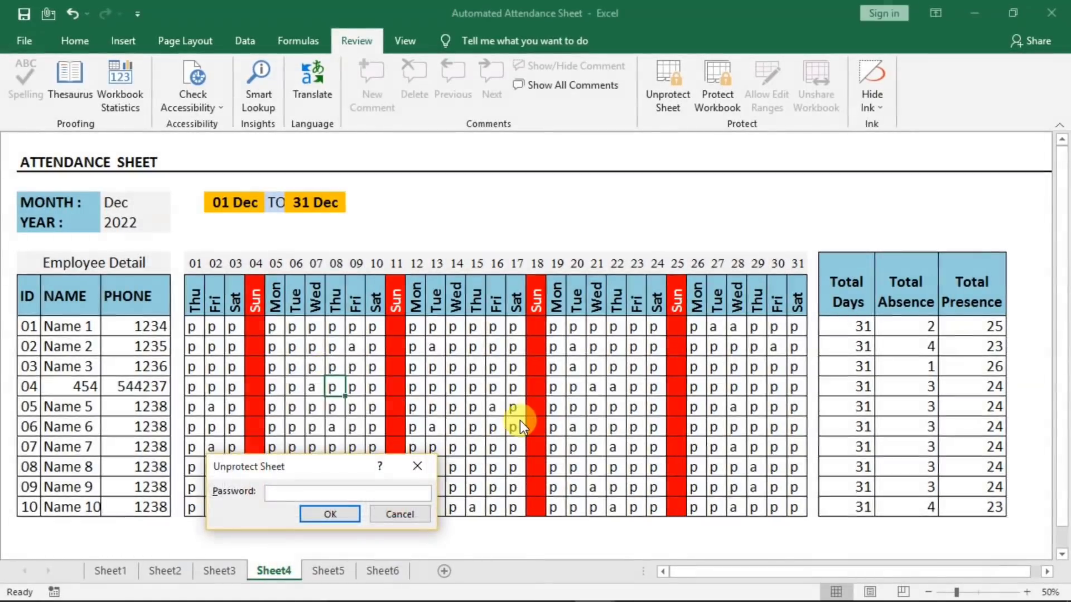
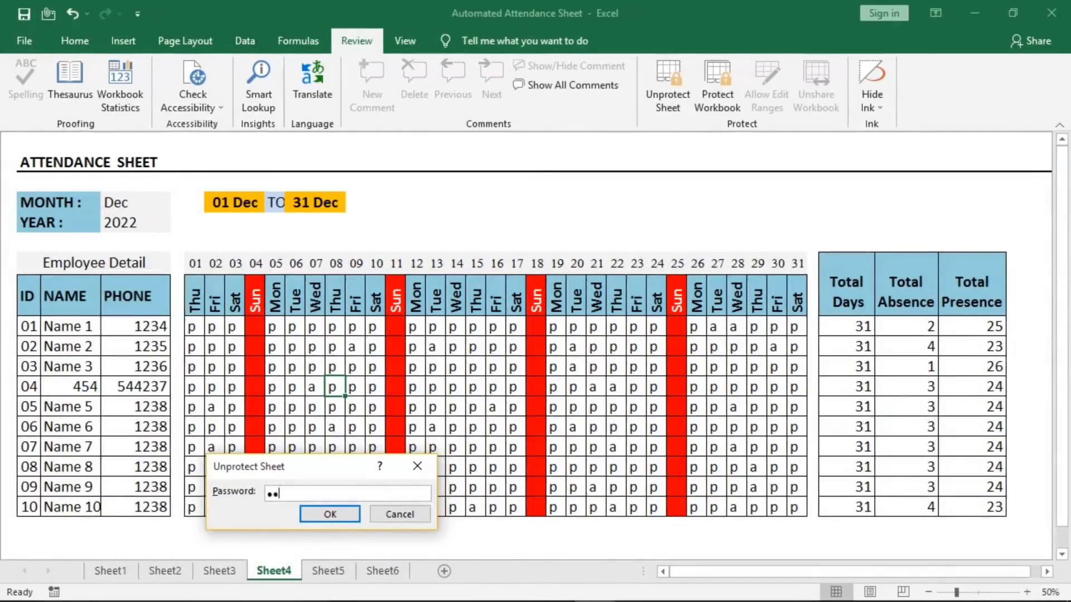
click(332, 511)
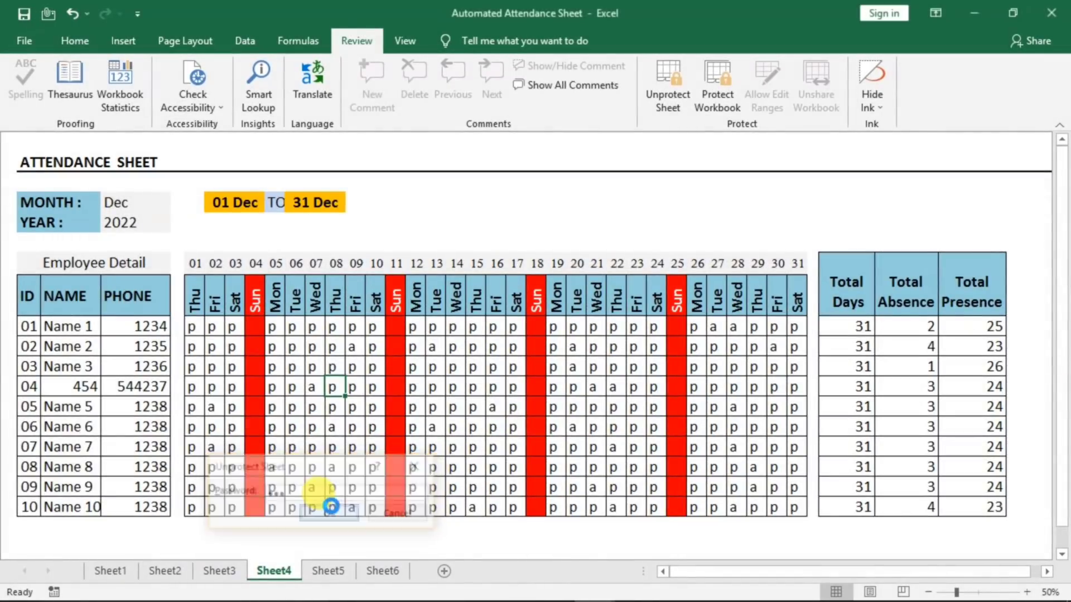
click(397, 366)
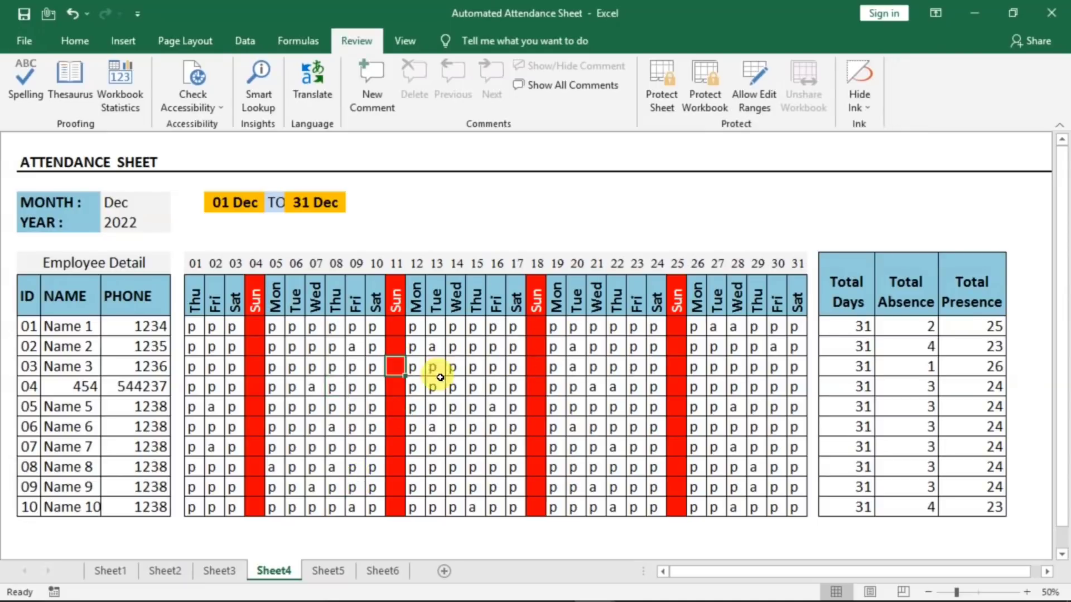
Delete Range1, Range2 and Range3 from the editable ranges and confirm
click(754, 84)
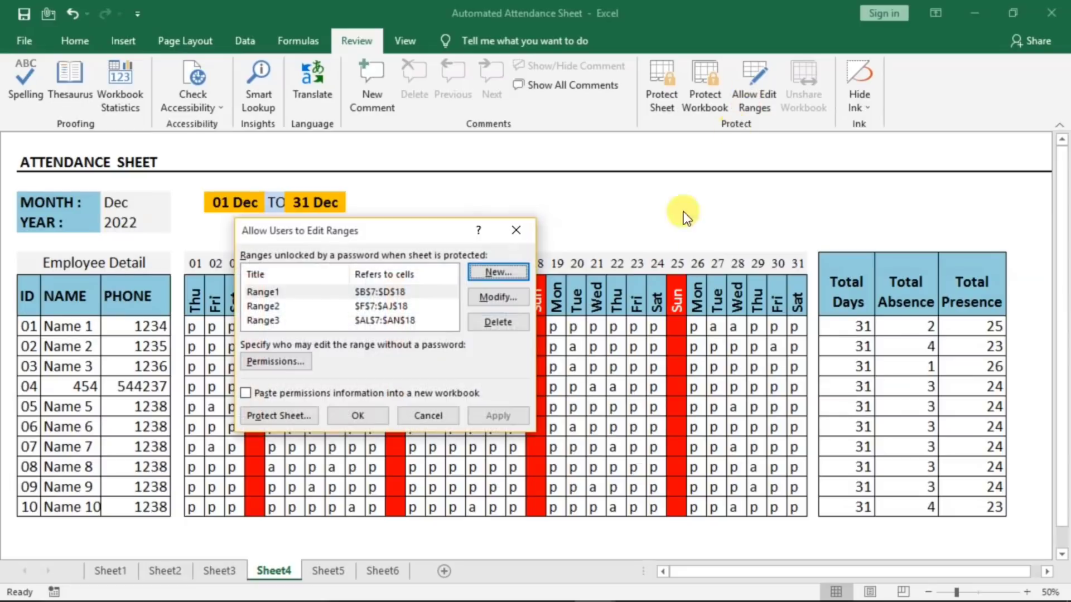
click(483, 324)
click(482, 323)
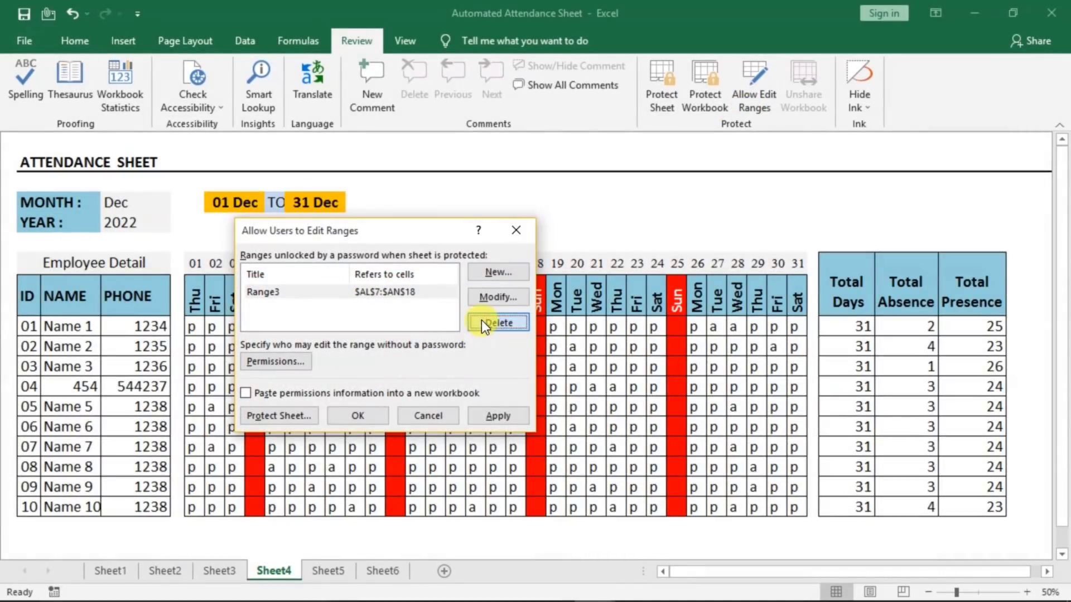
click(483, 324)
click(363, 417)
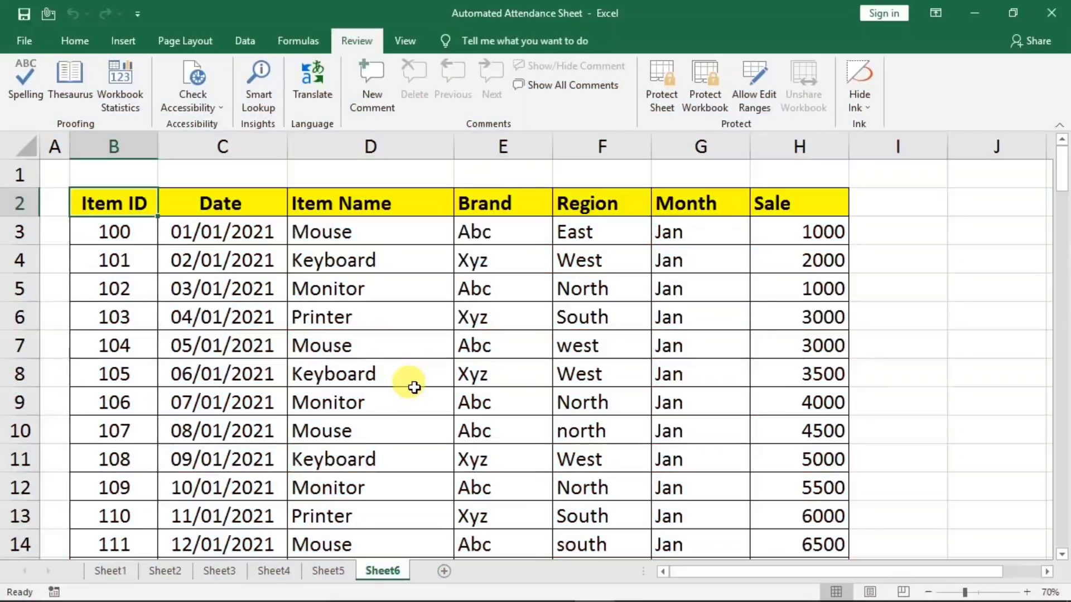
Jump down through the Sheet6 sales rows, then return to the top and select the Item ID header
click(406, 42)
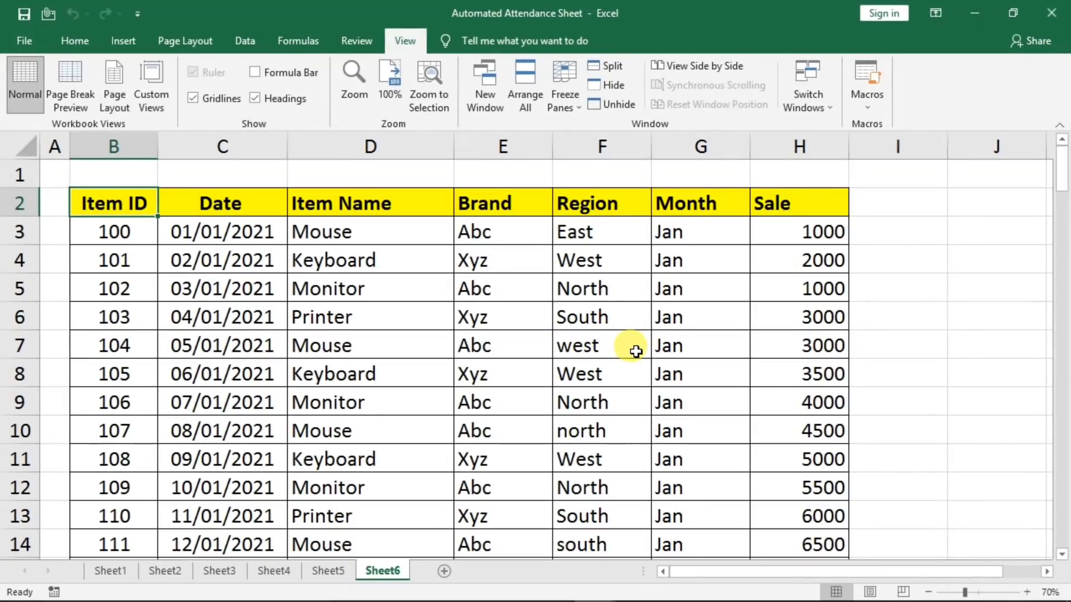
key(Down)
key(Down)
key(Down)
key(Down)
key(Down)
key(Down)
key(Down)
key(Down)
key(Down)
key(Down)
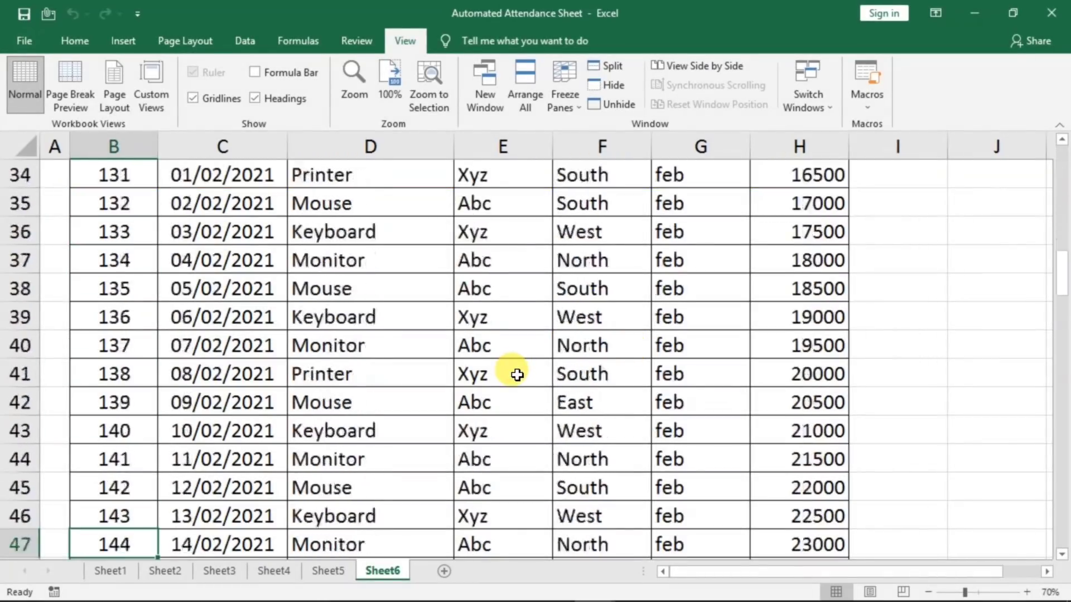
key(Down)
key(Down)
key(Down)
key(Down)
key(Down)
key(Down)
key(Down)
key(Down)
key(Down)
key(Down)
key(Down)
key(Down)
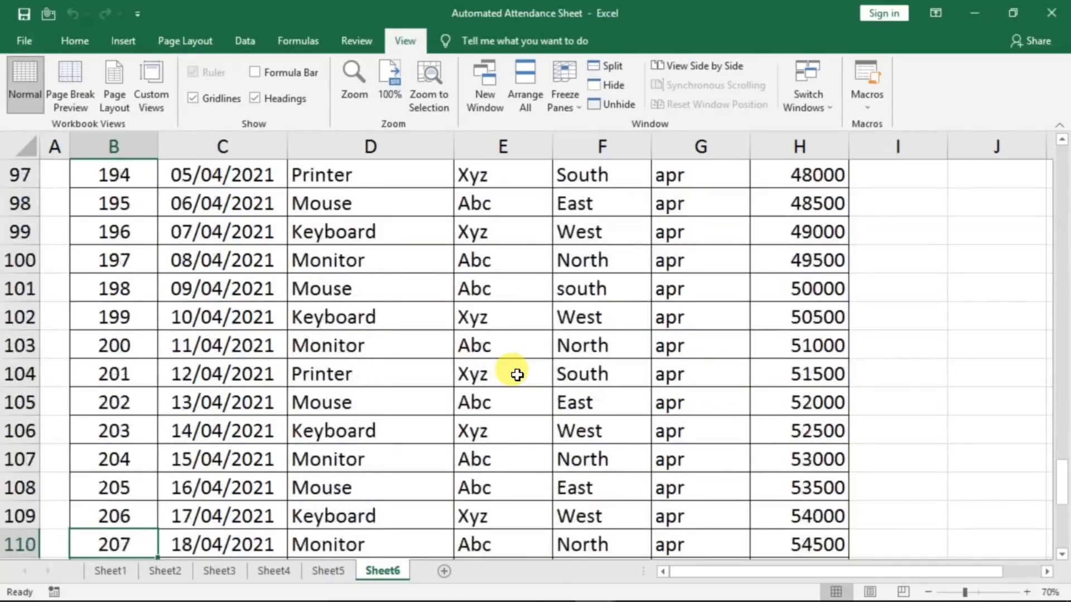
key(Down)
key(Down)
key(Down)
key(Up)
key(Up)
key(Up)
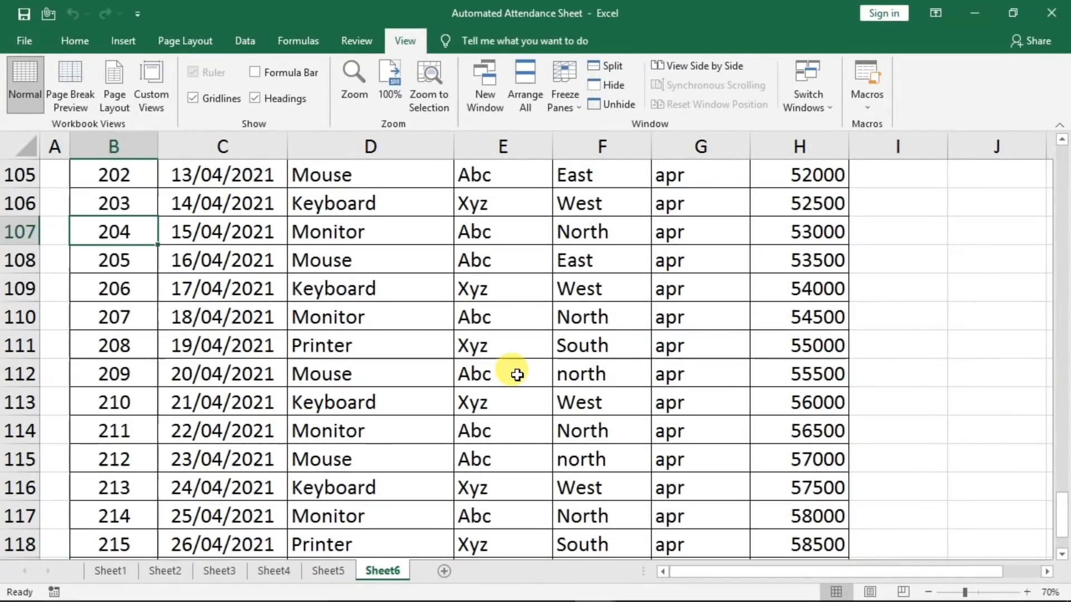
key(ctrl+Home)
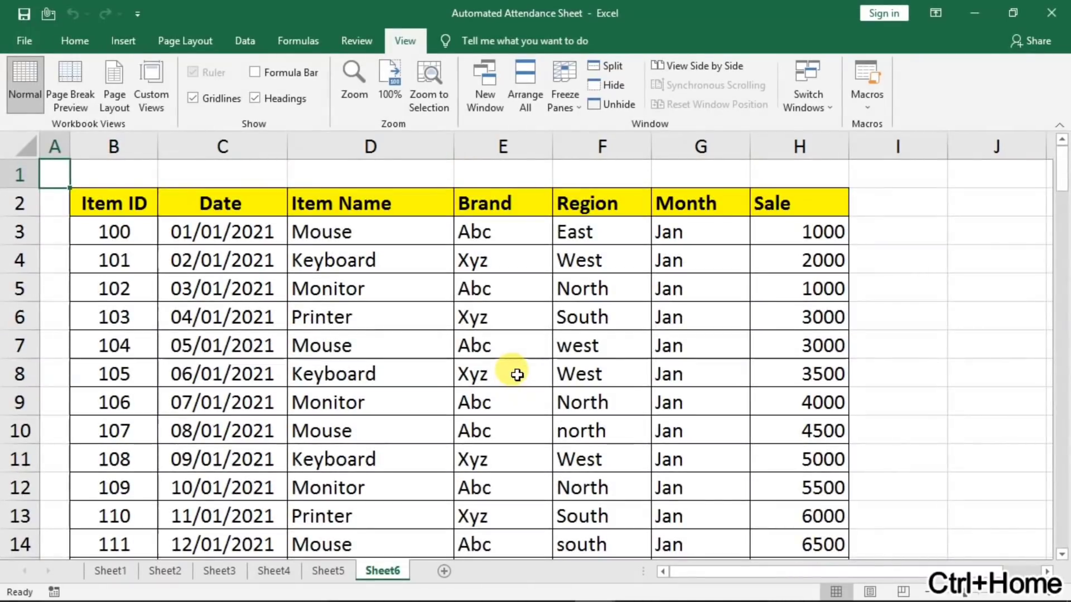
click(109, 205)
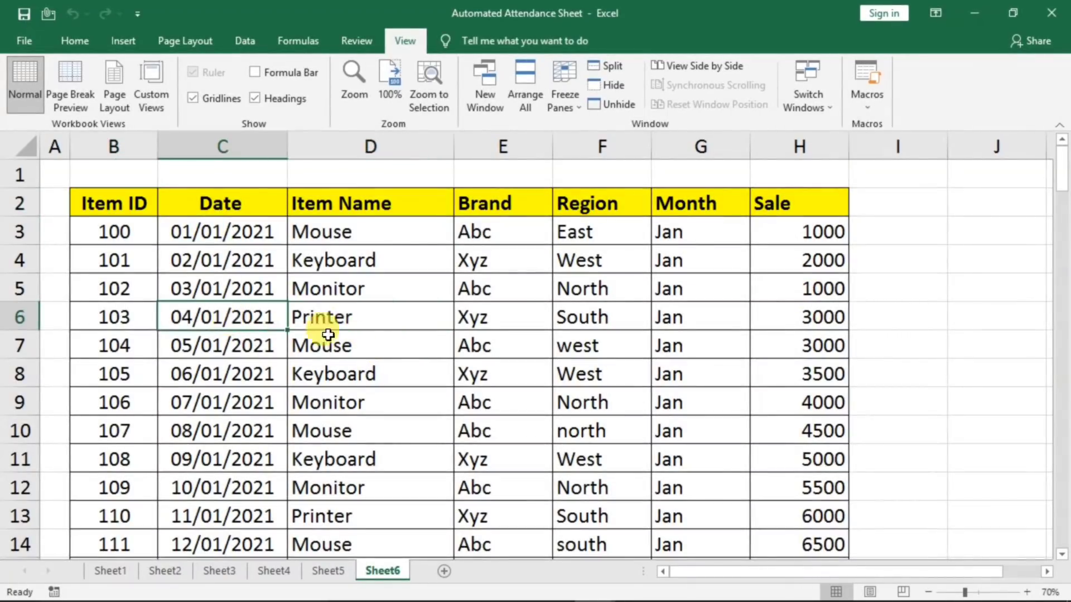
Select Sheet6's whole sales table and save it as a custom view named 'all data'
key(ctrl+a)
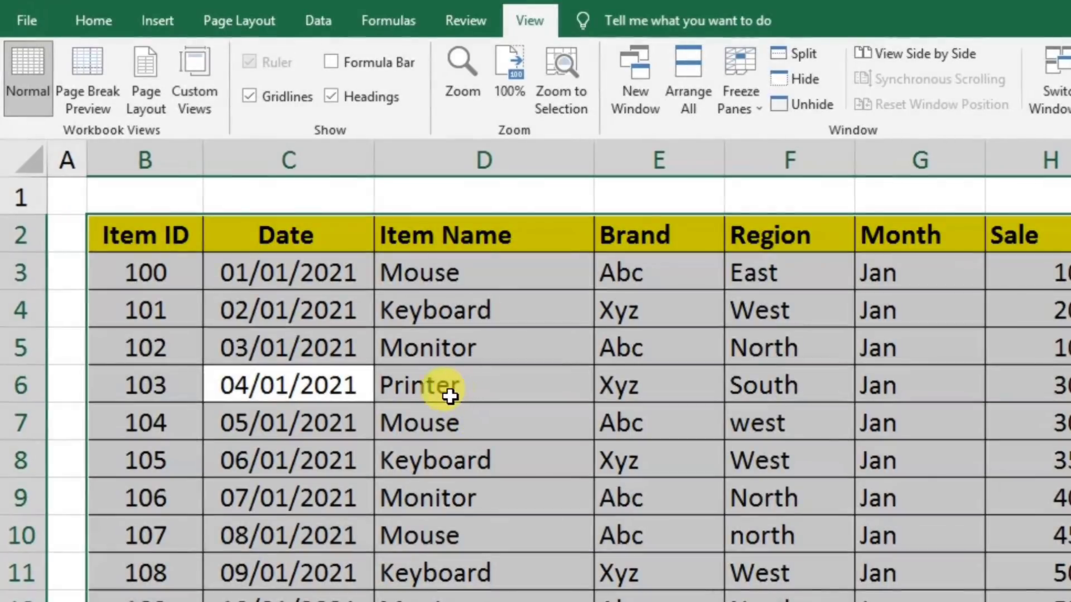
click(195, 78)
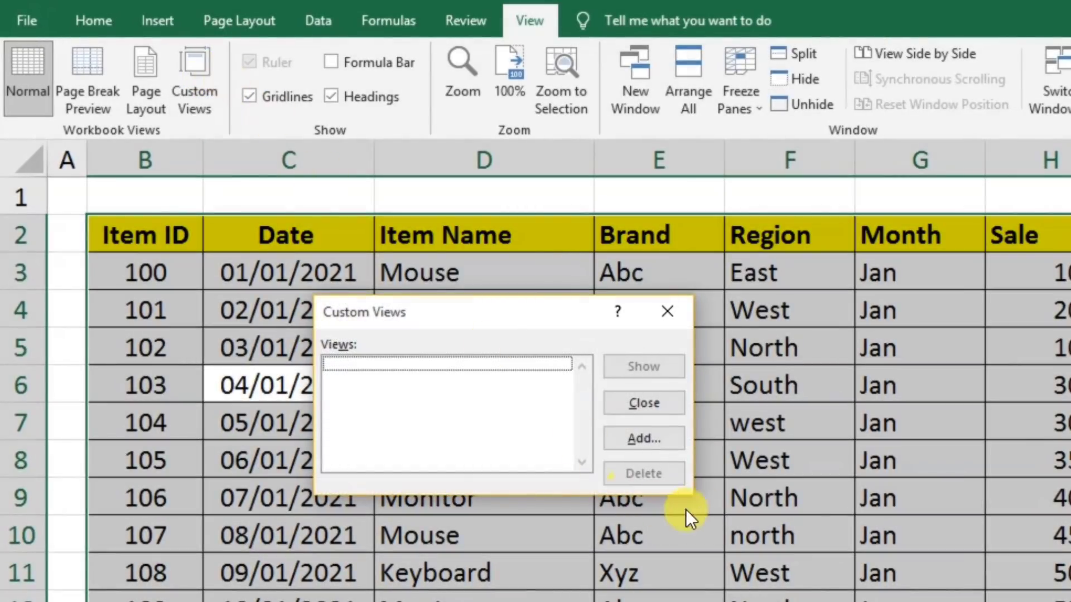
click(654, 438)
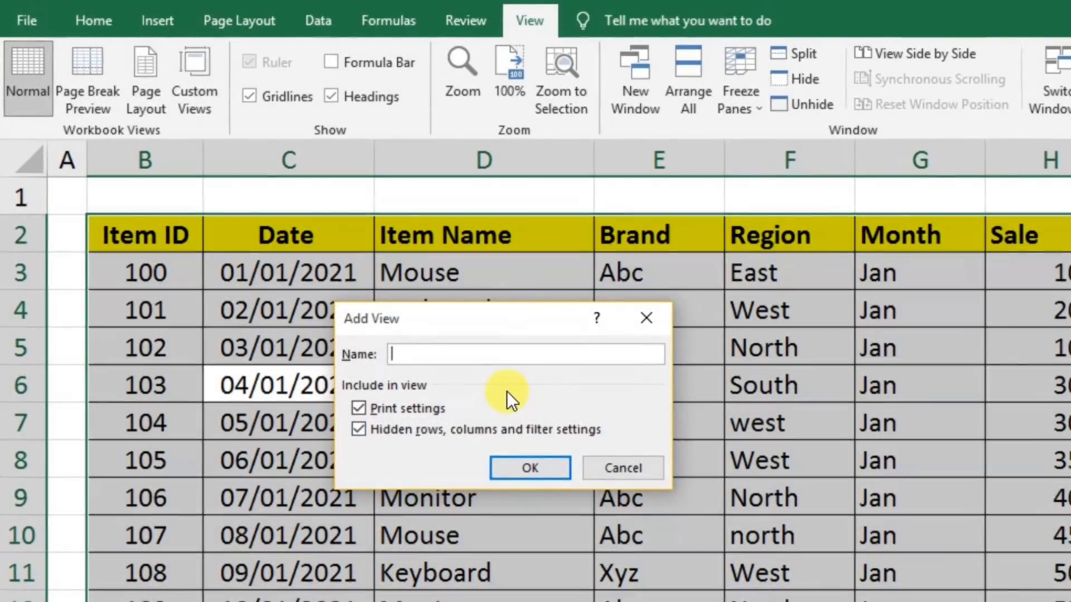
text(all da)
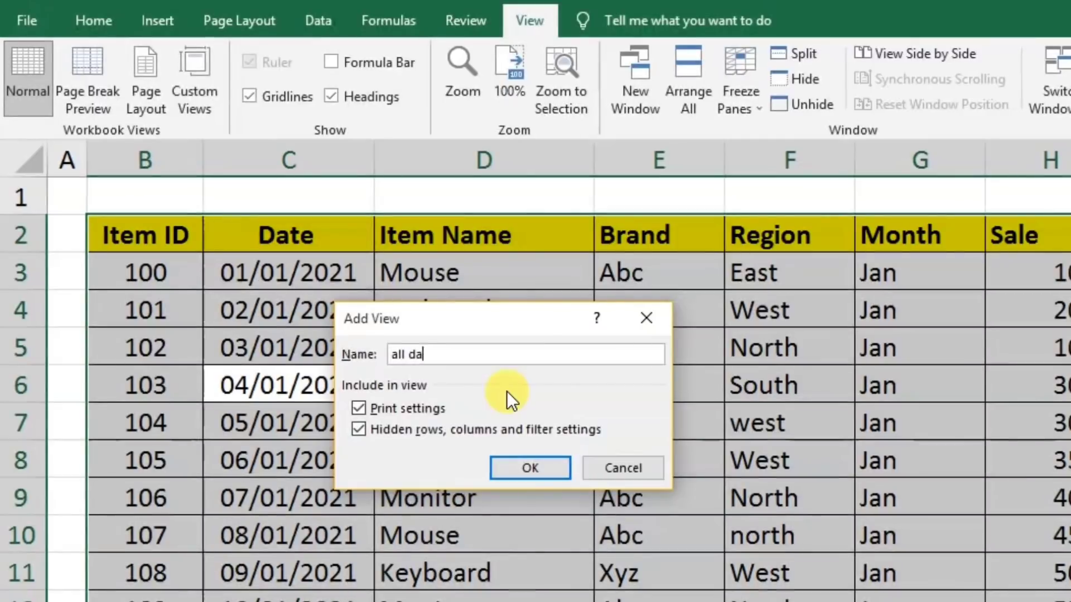
text(ta)
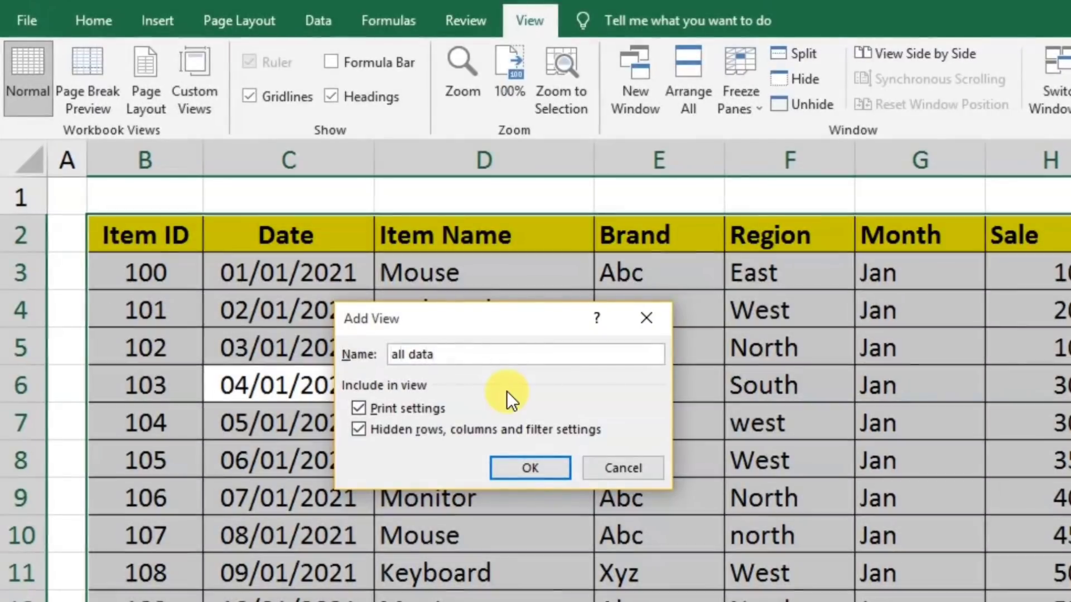
click(527, 468)
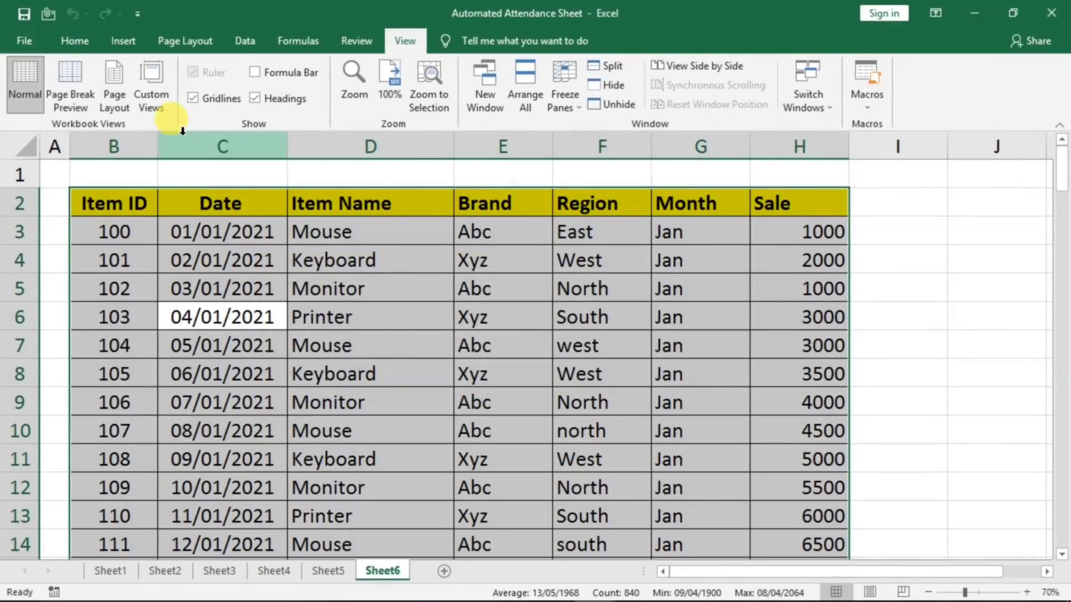
Hide the Date column and the Brand, Region and Month columns, then select the remaining table
click(387, 343)
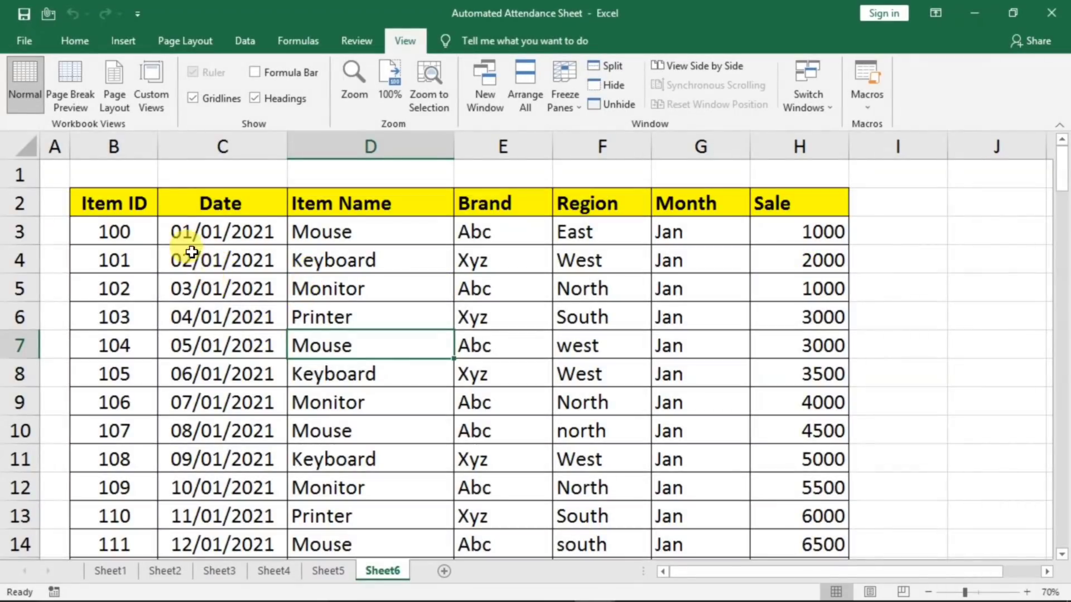
right_click(221, 148)
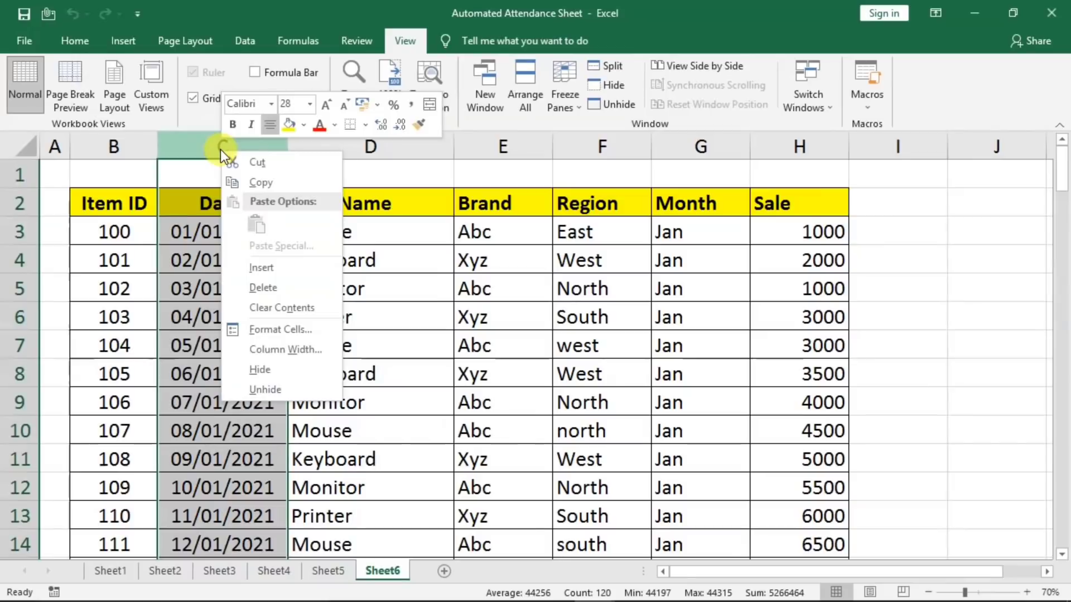
click(262, 370)
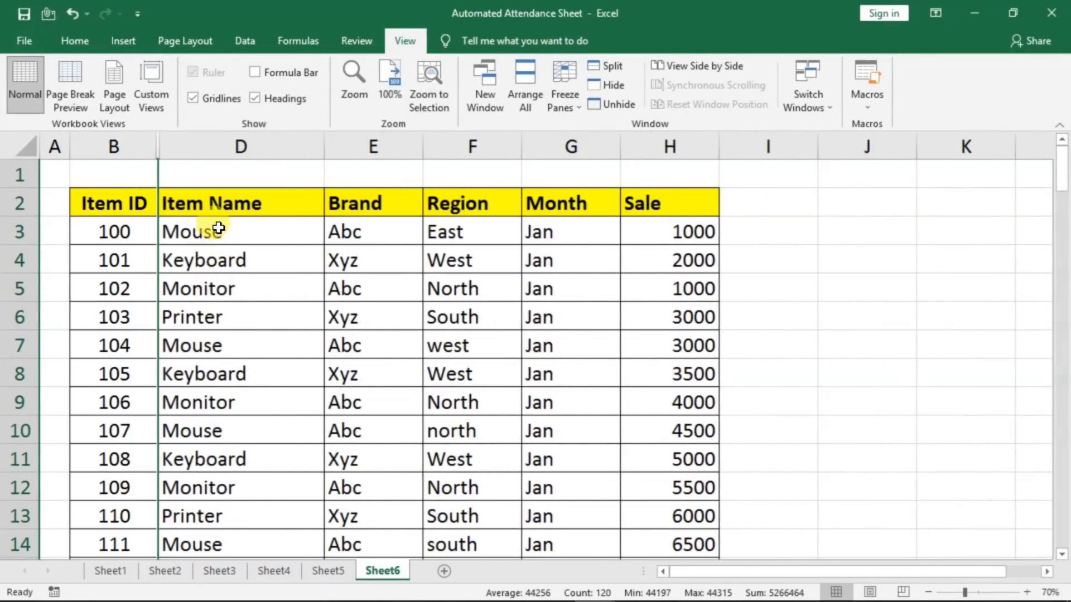
drag(390, 146, 538, 146)
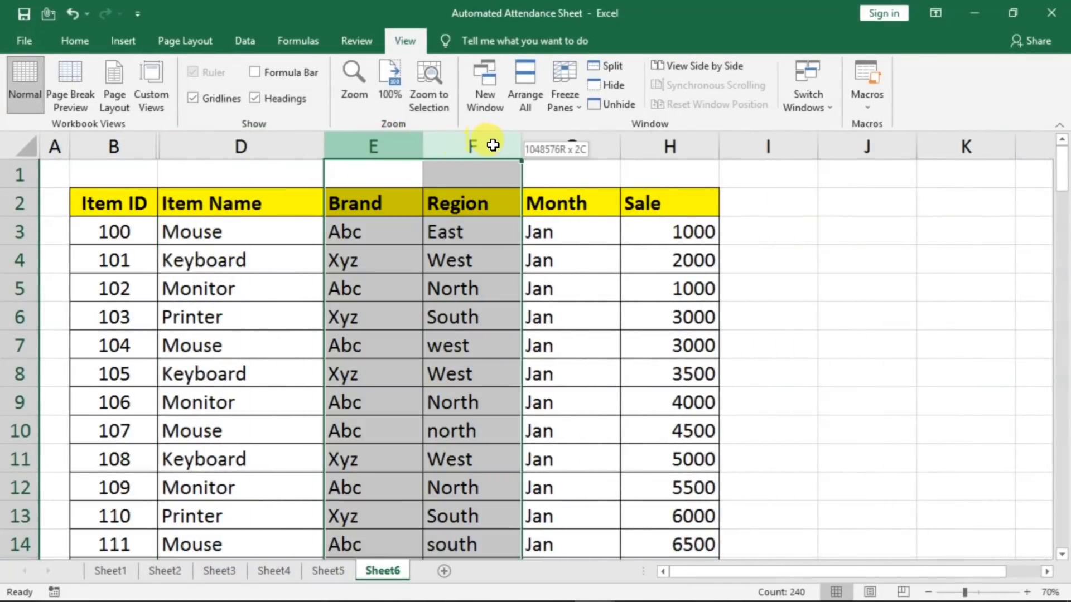
right_click(459, 151)
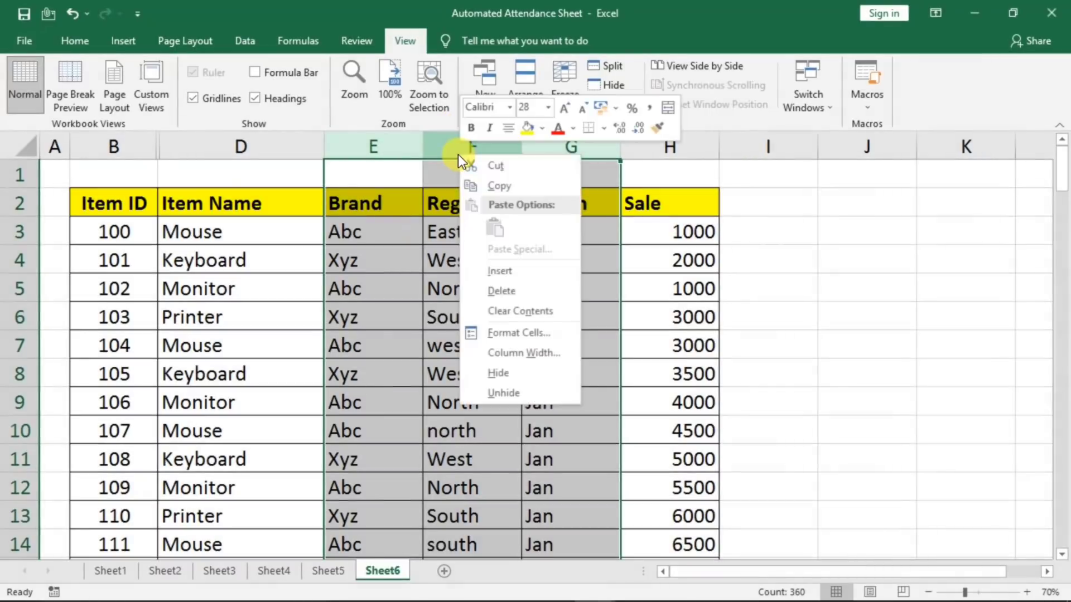
click(498, 373)
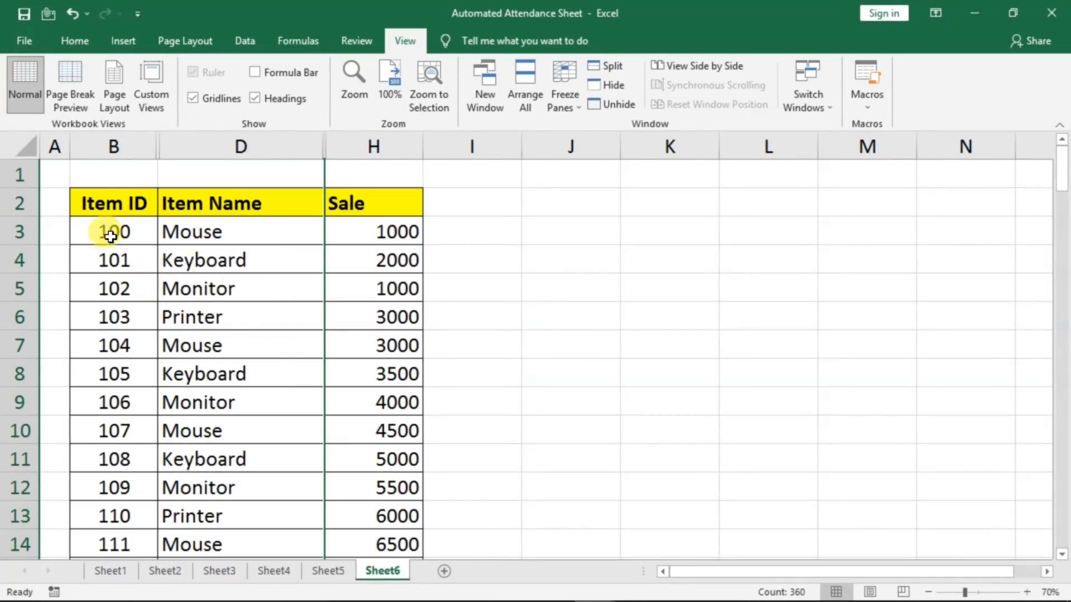
click(206, 256)
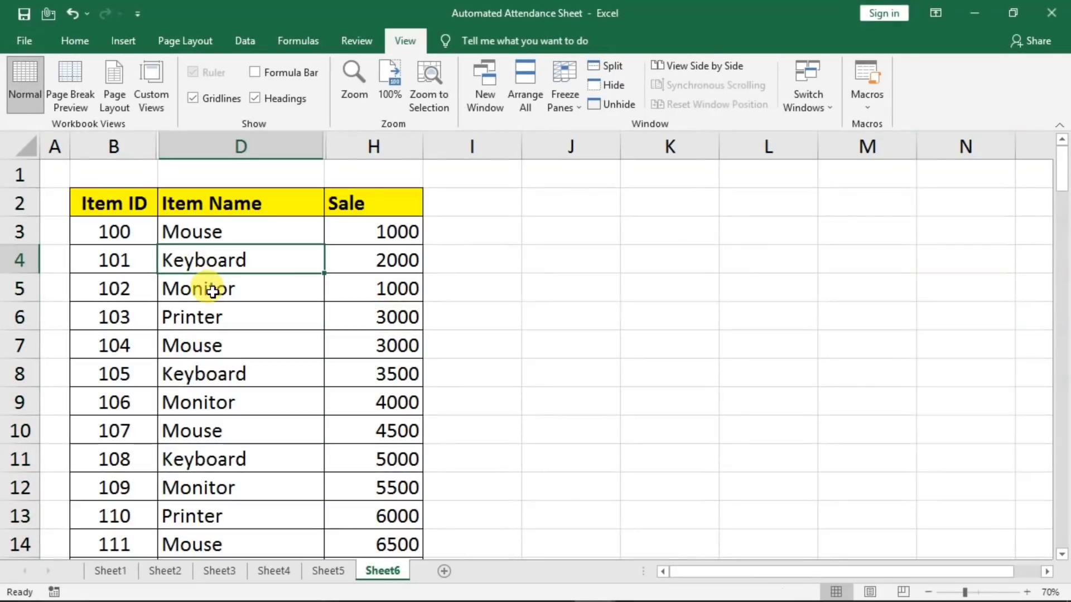
key(ctrl+a)
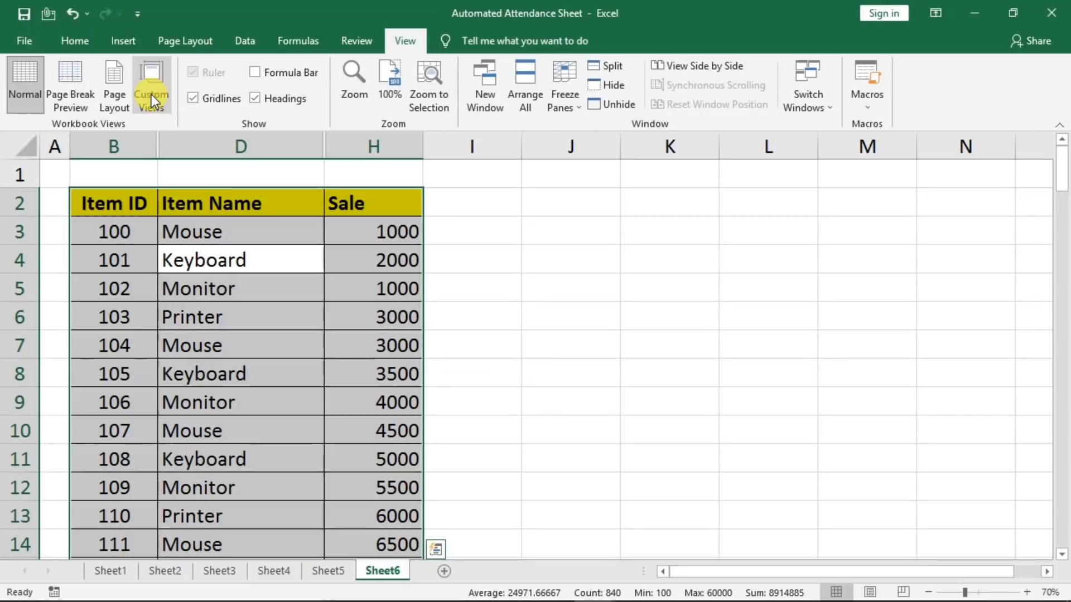
Add a custom view named 'view 1' for the Item ID, Item Name and Sale layout
click(152, 95)
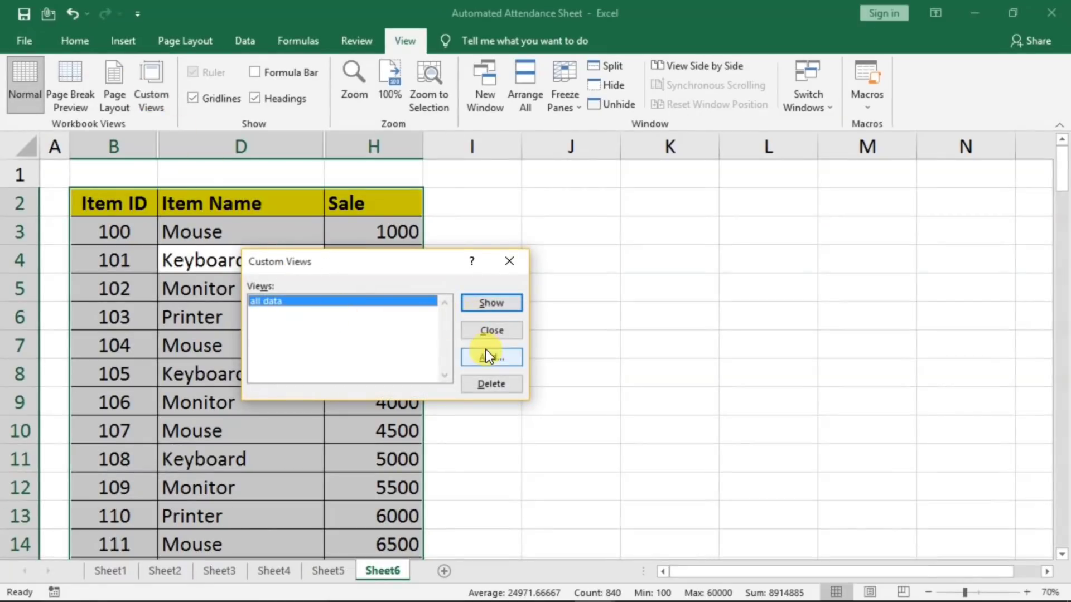
click(491, 356)
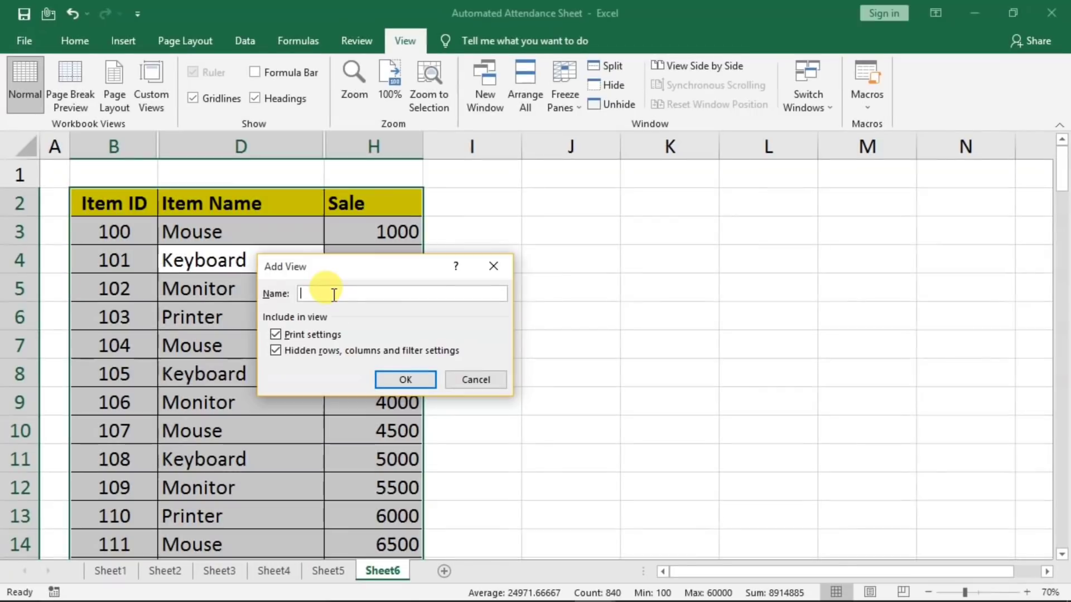
text(vi)
text(ew)
text( 1)
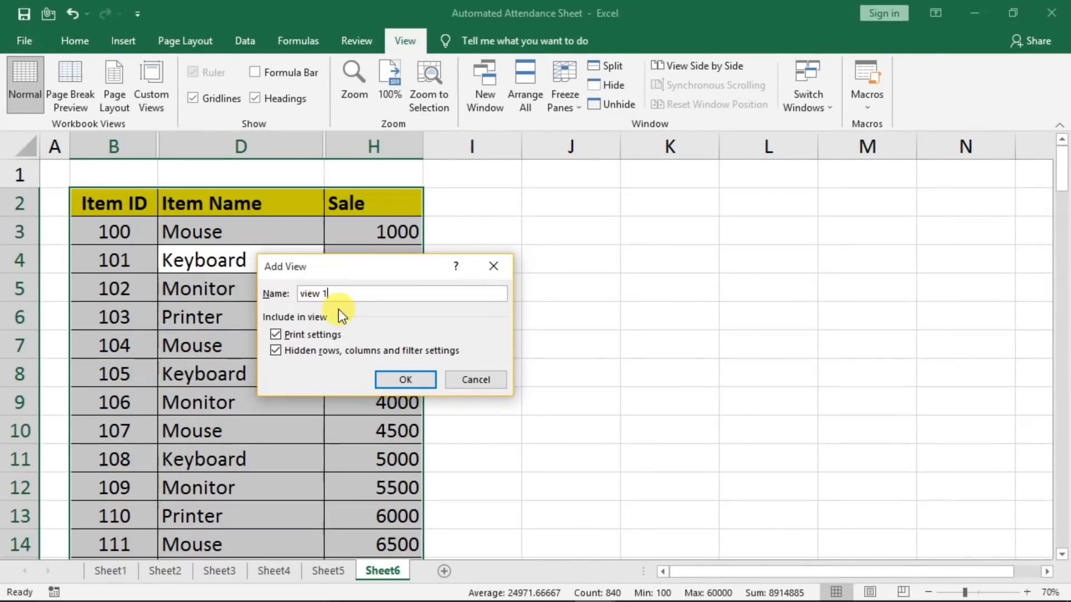
click(390, 379)
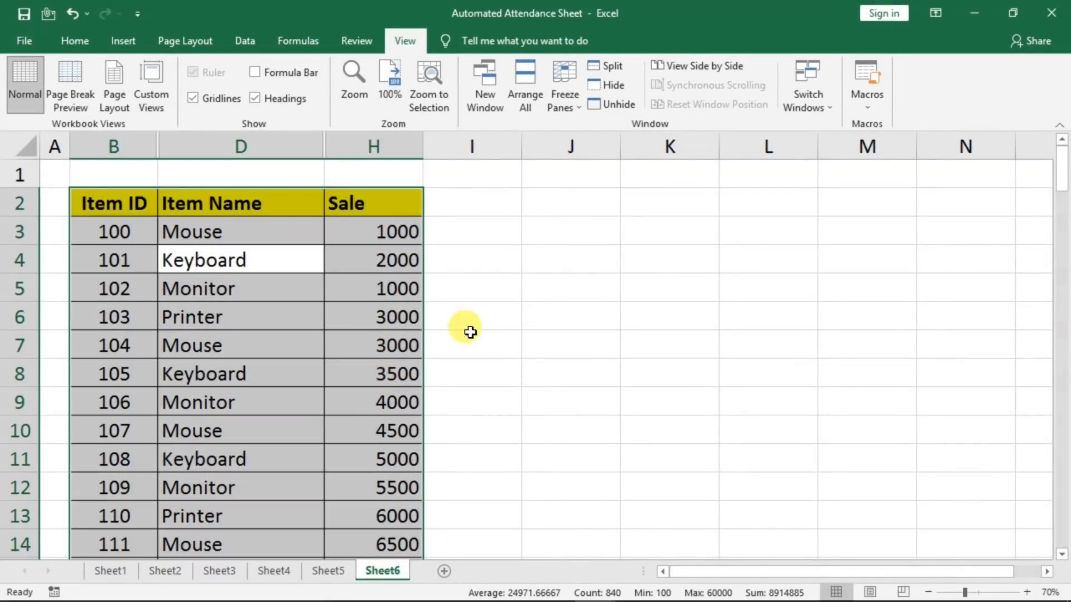
Show the 'all data' custom view, then 'view 1', then 'all data' again
click(593, 333)
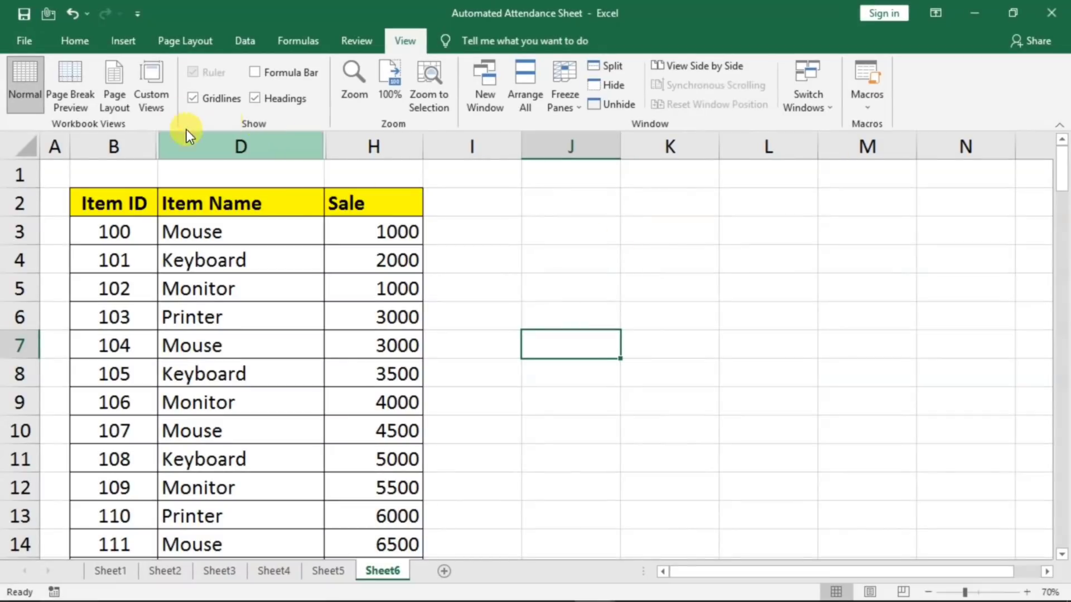
click(151, 104)
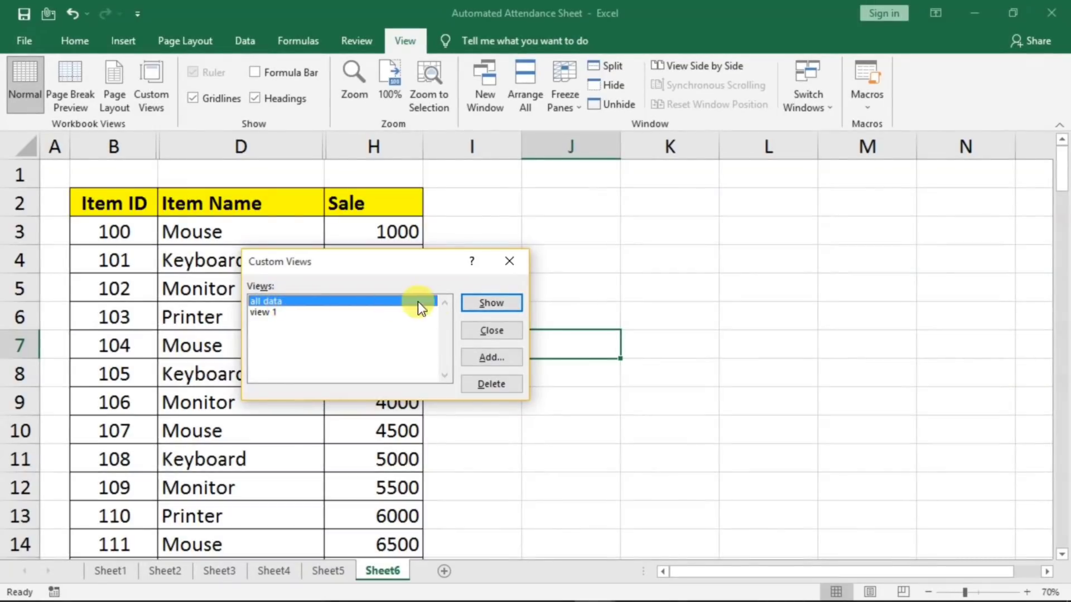
click(494, 306)
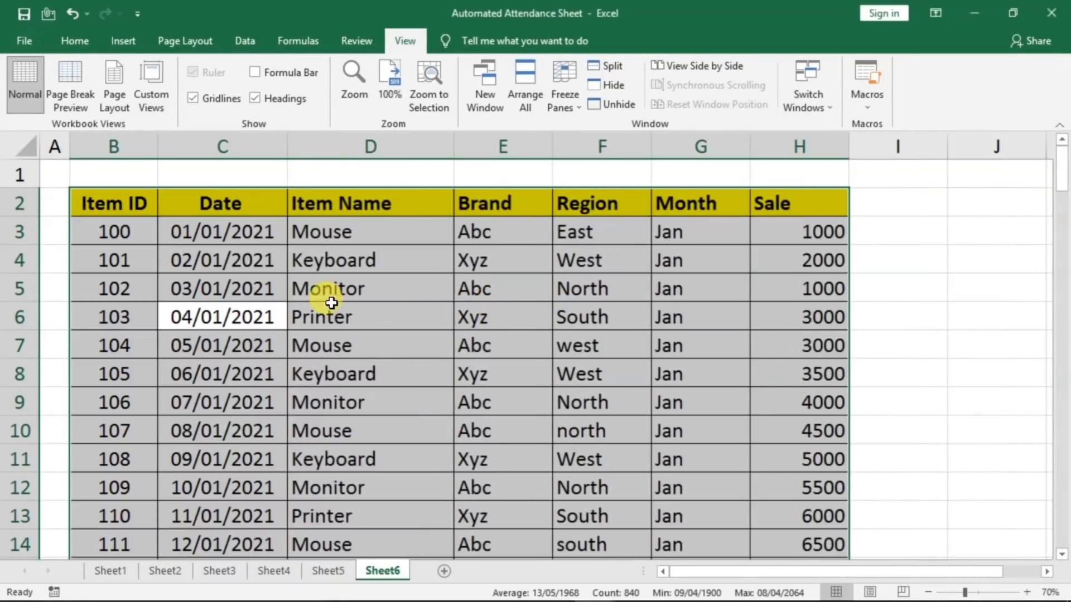
click(404, 384)
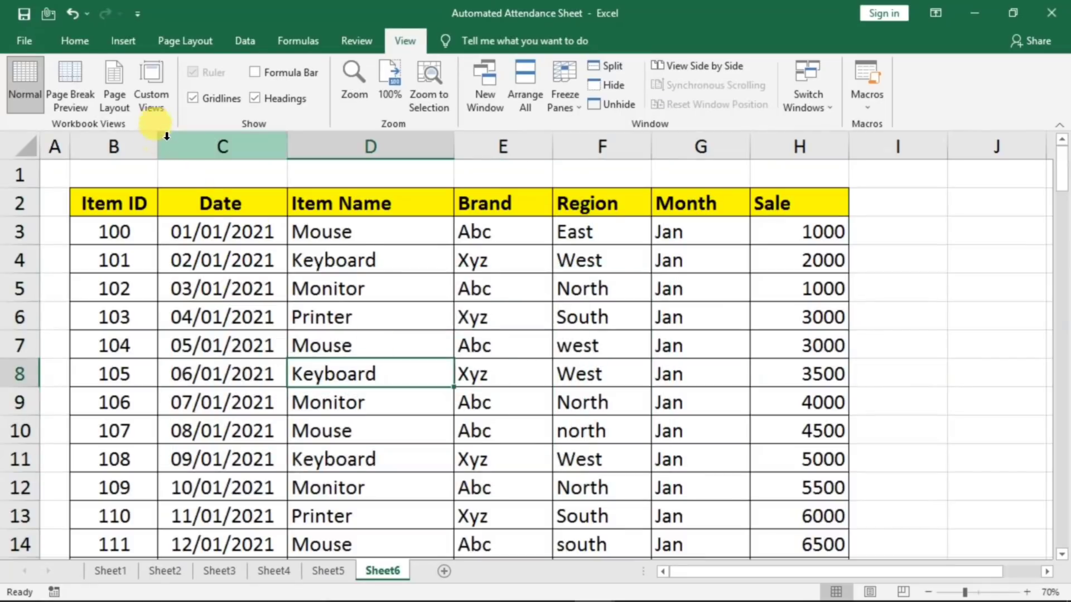
click(156, 105)
click(265, 312)
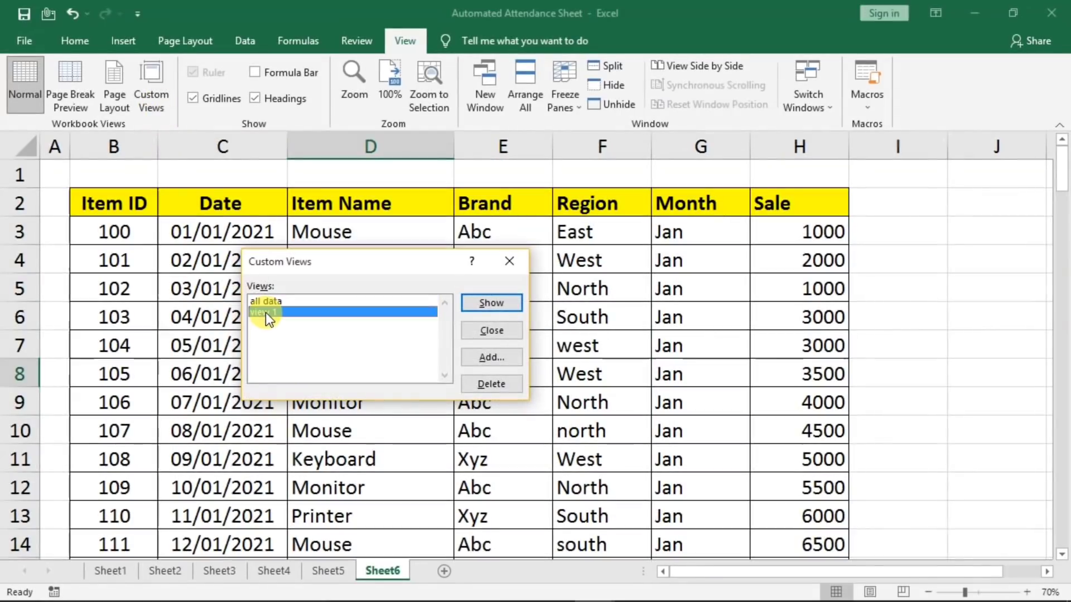
click(488, 304)
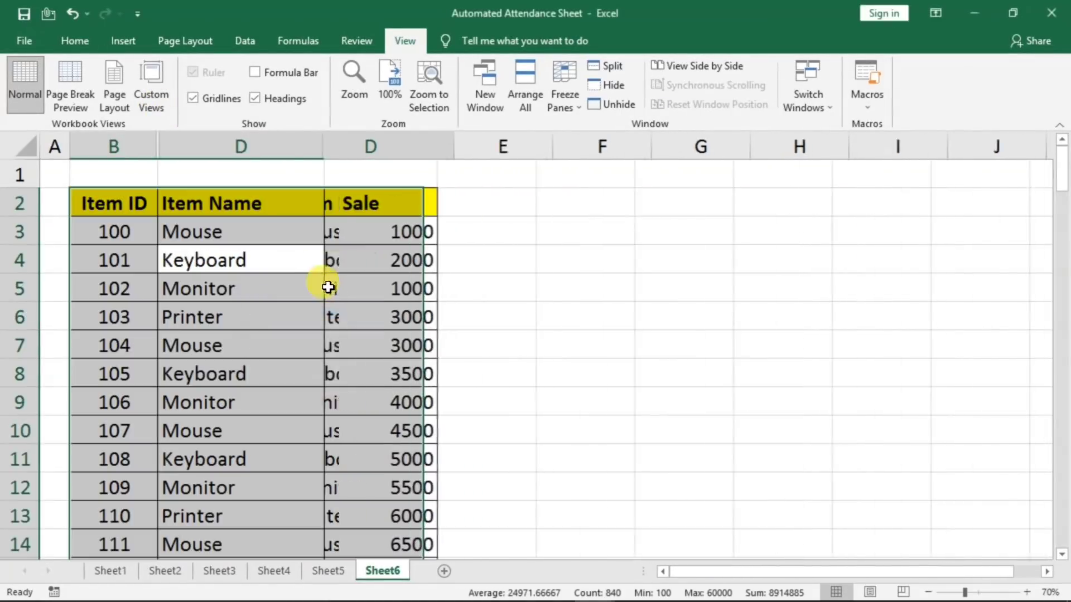
click(261, 346)
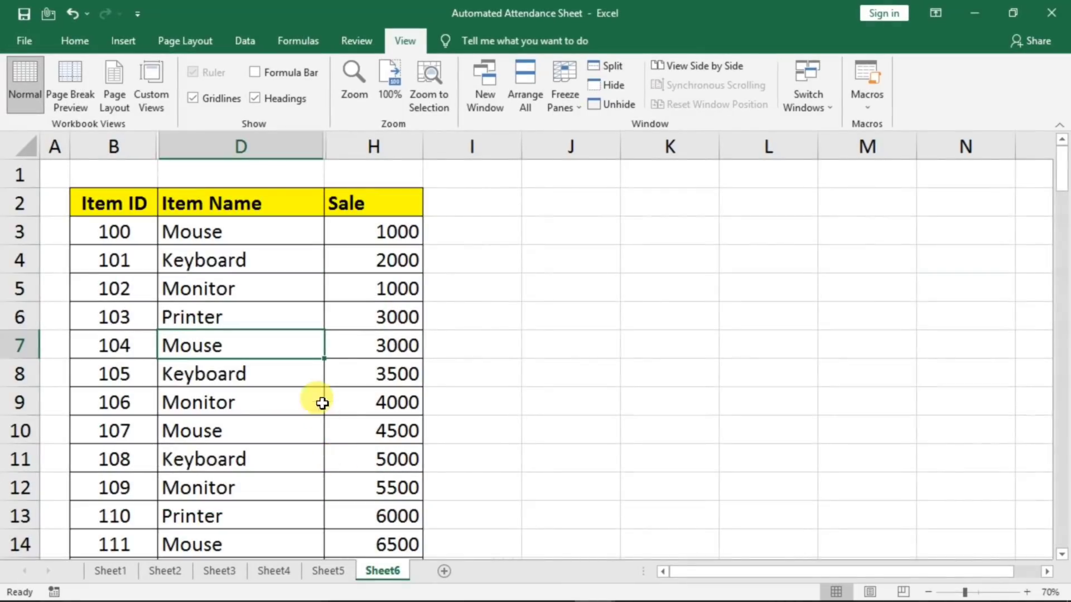
click(149, 96)
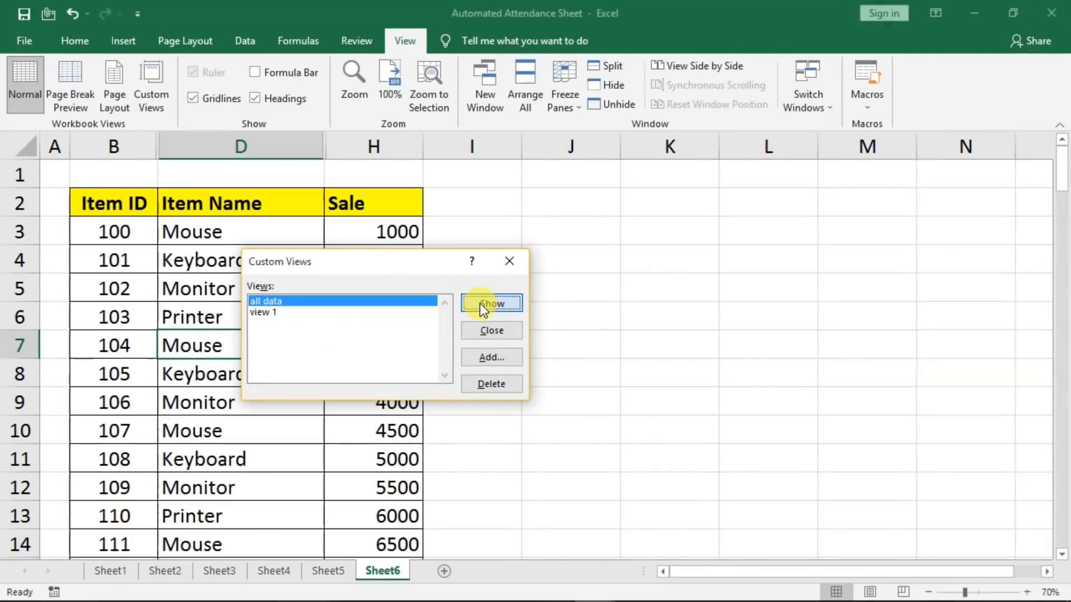
click(480, 303)
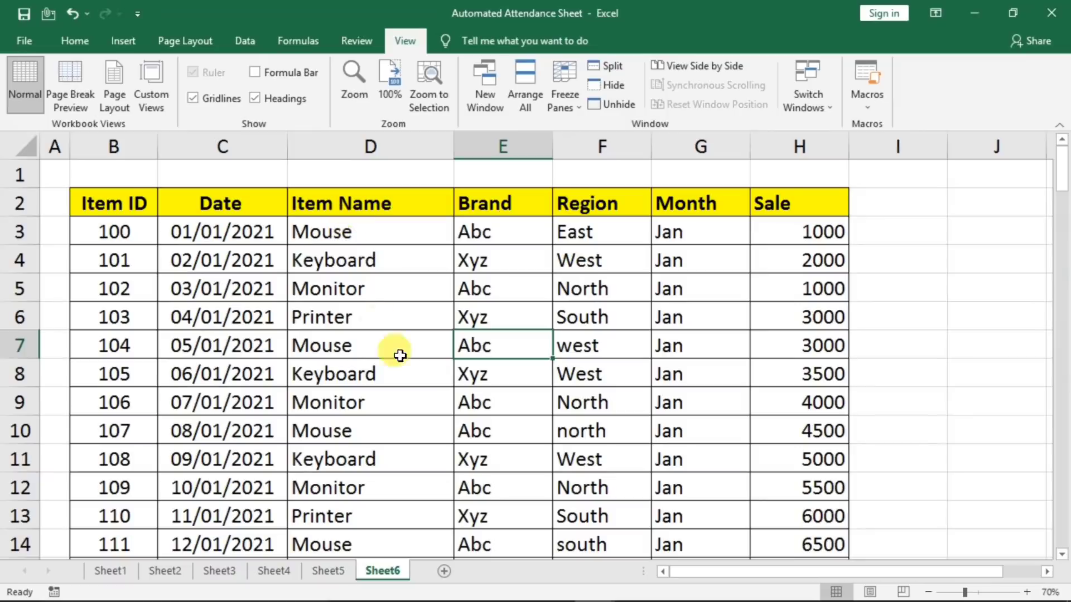
Hide the Date and Brand columns and turn on filter arrows for the table headers
click(596, 316)
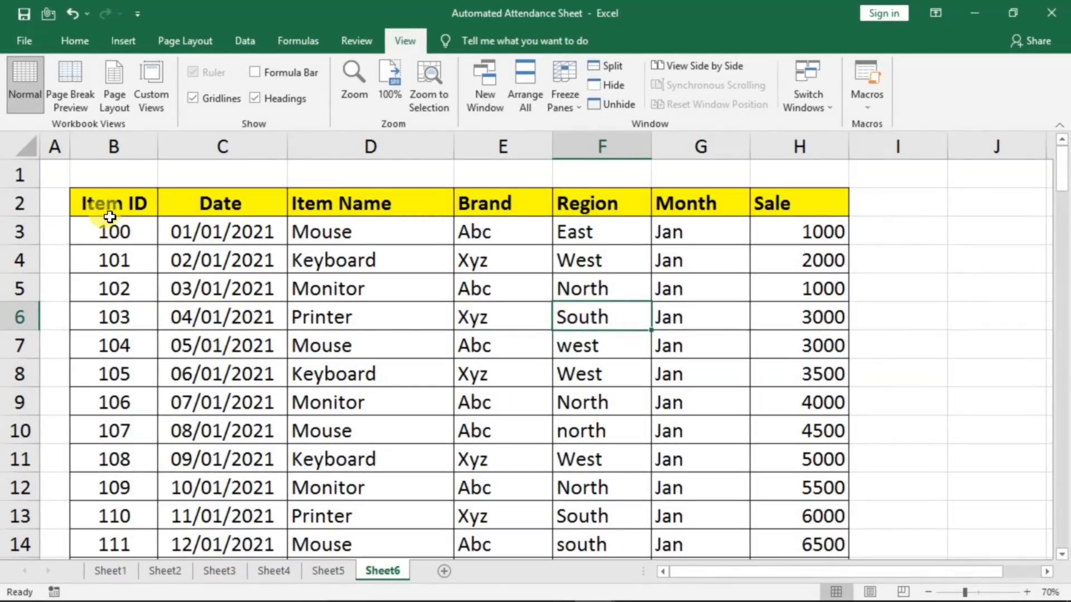
right_click(223, 139)
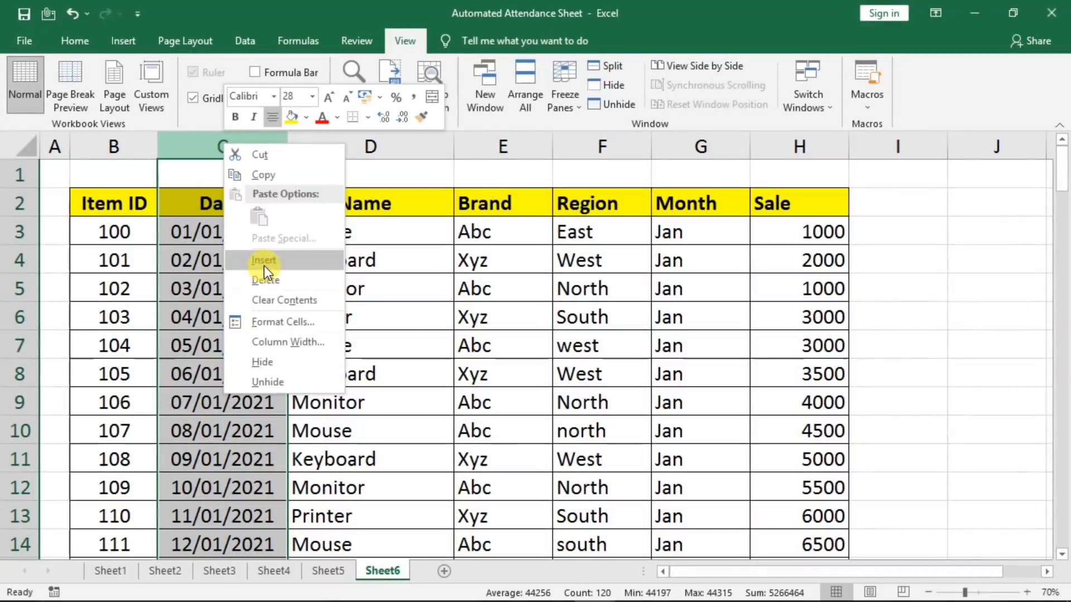
key(Escape)
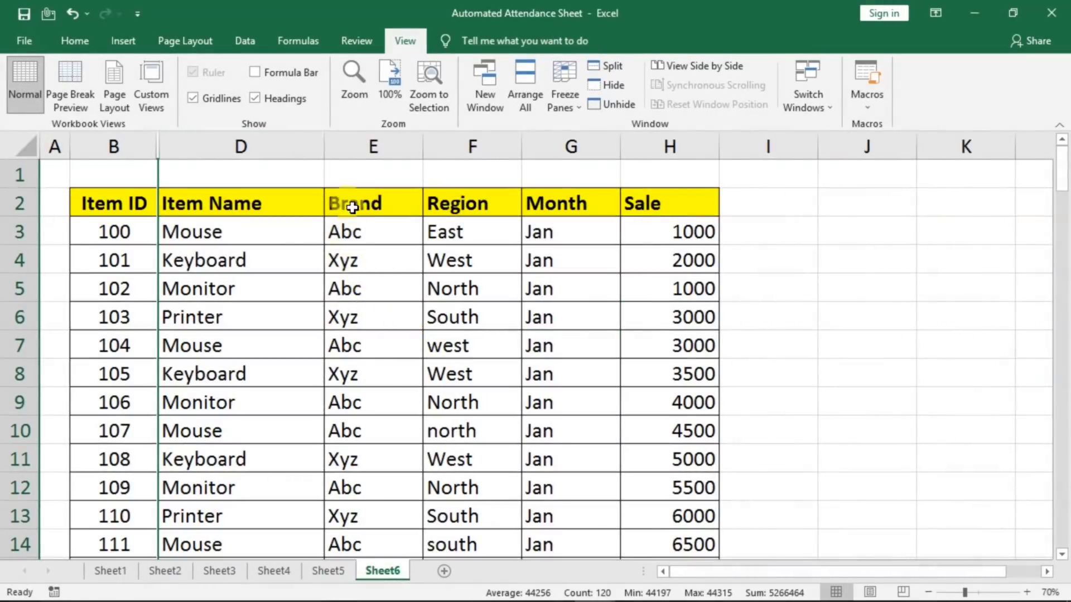
right_click(372, 146)
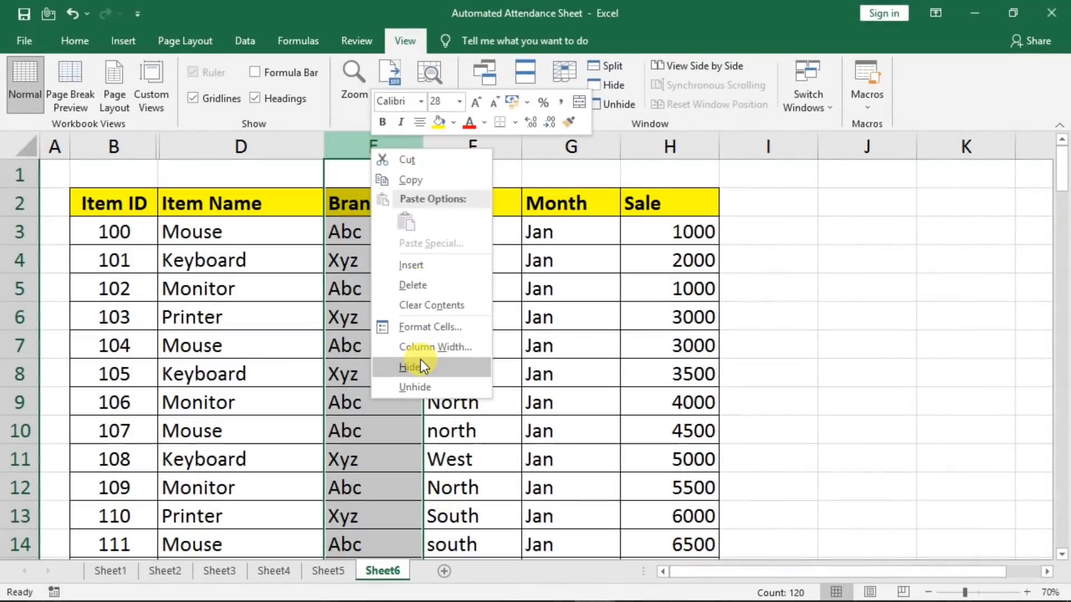
click(419, 366)
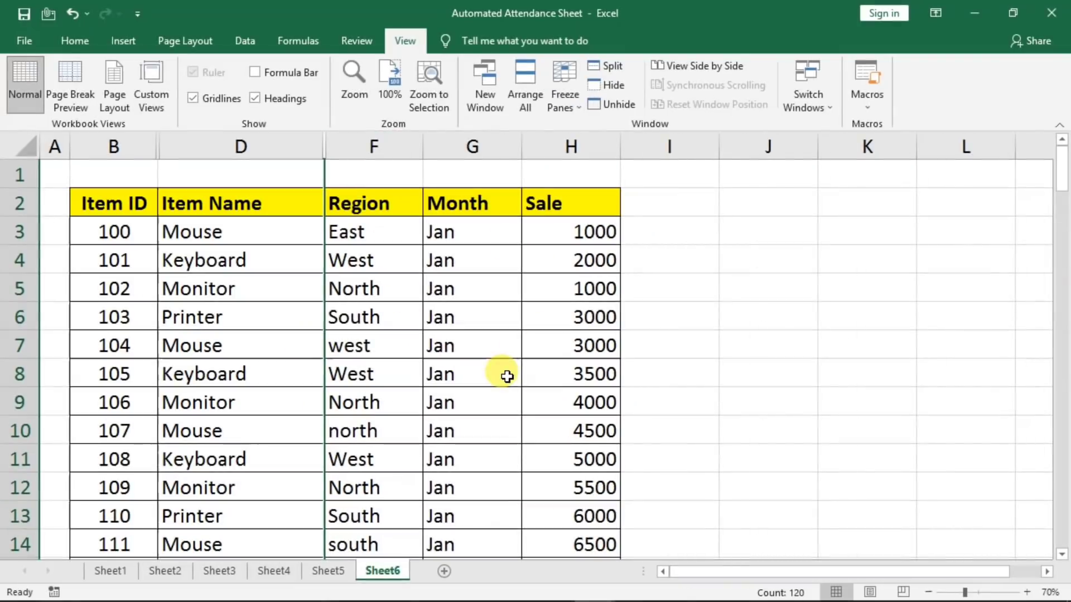
click(242, 205)
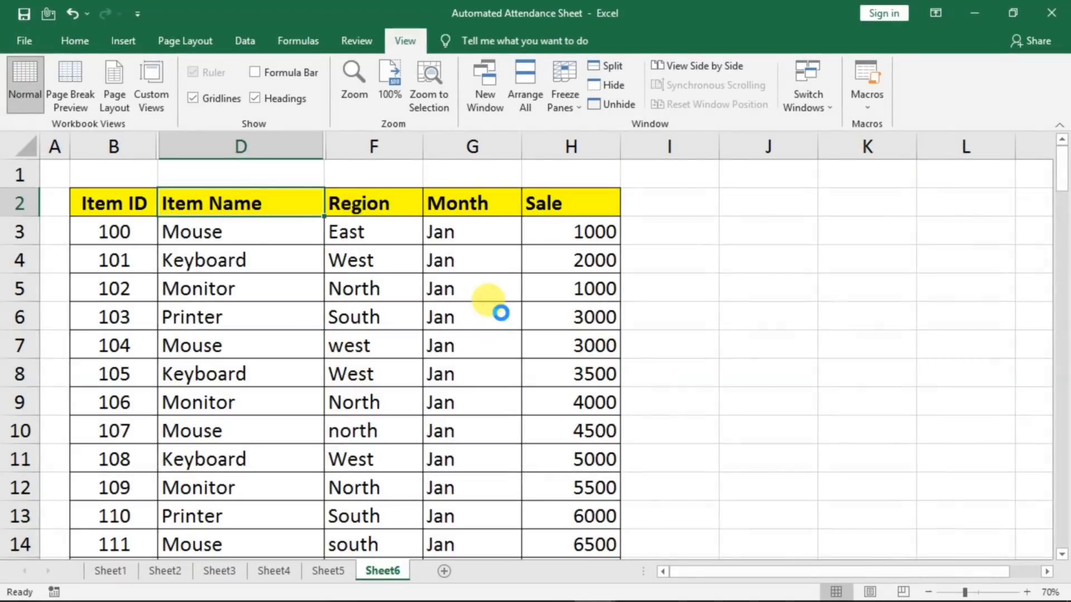
key(ctrl+shift+l)
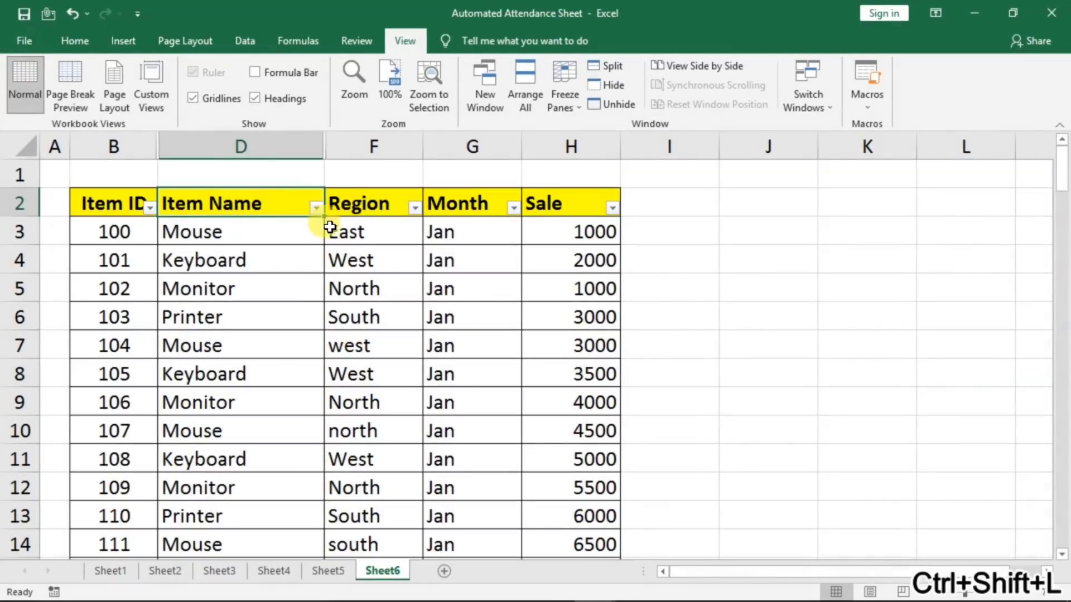
Filter the Item Name column to show only Mouse rows
click(316, 208)
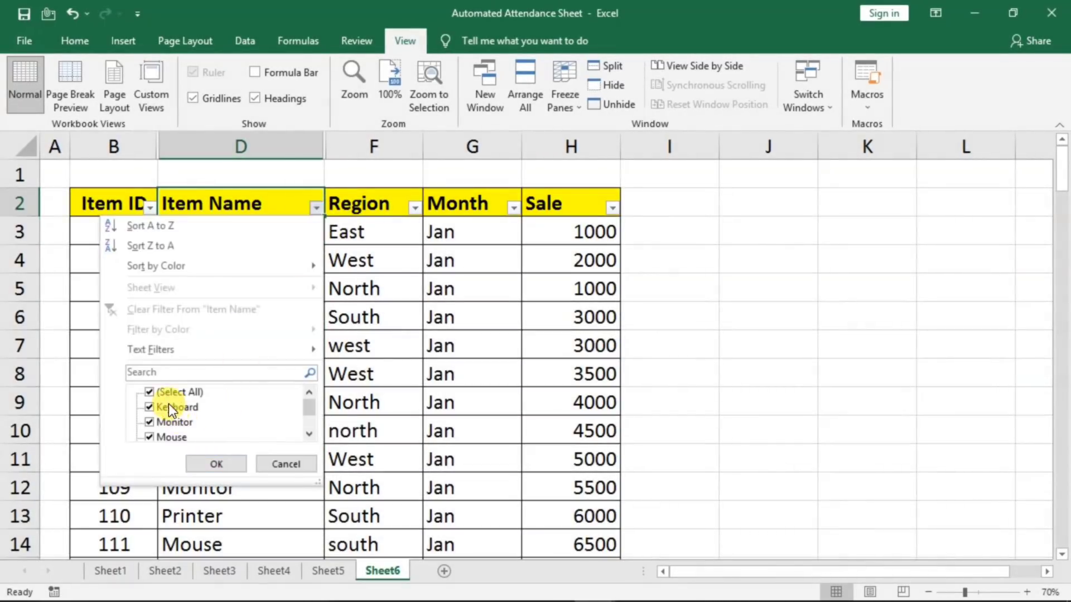
click(153, 392)
click(150, 437)
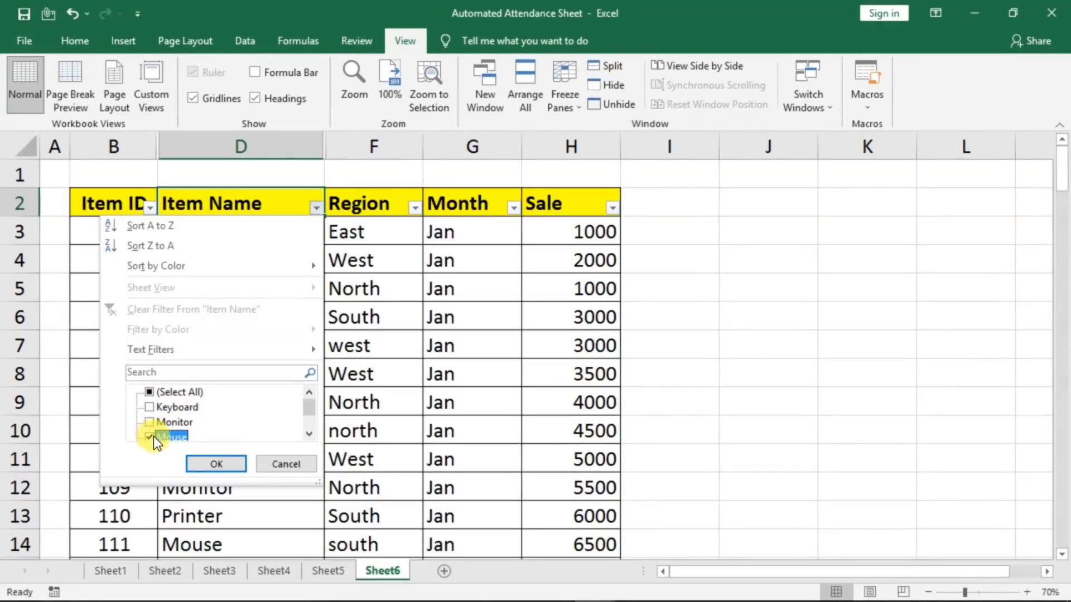
click(216, 464)
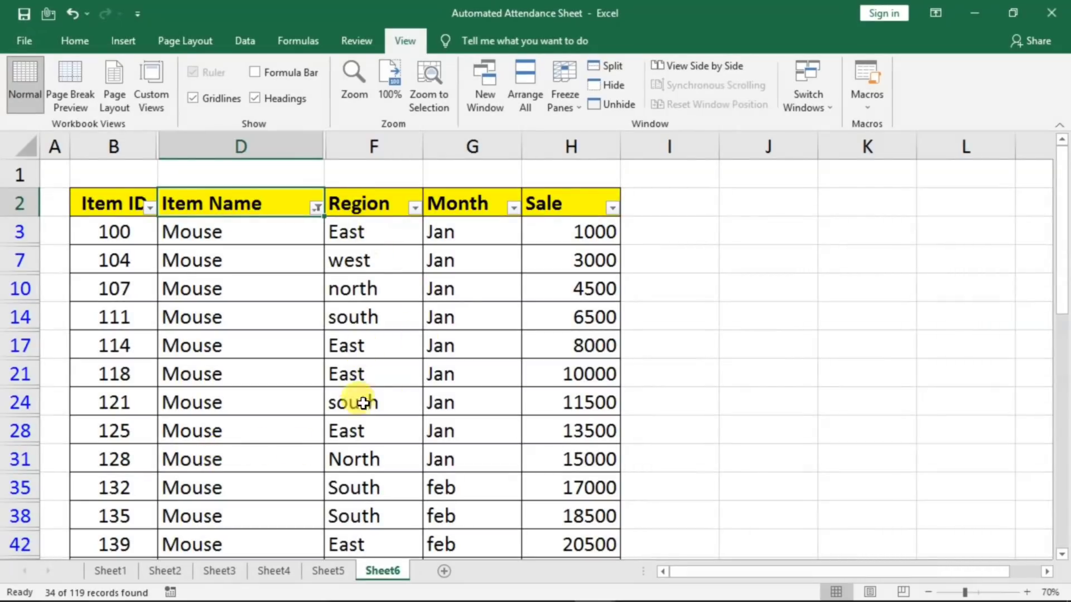
Filter the Region column to south, leaving 12 of 119 records
click(415, 208)
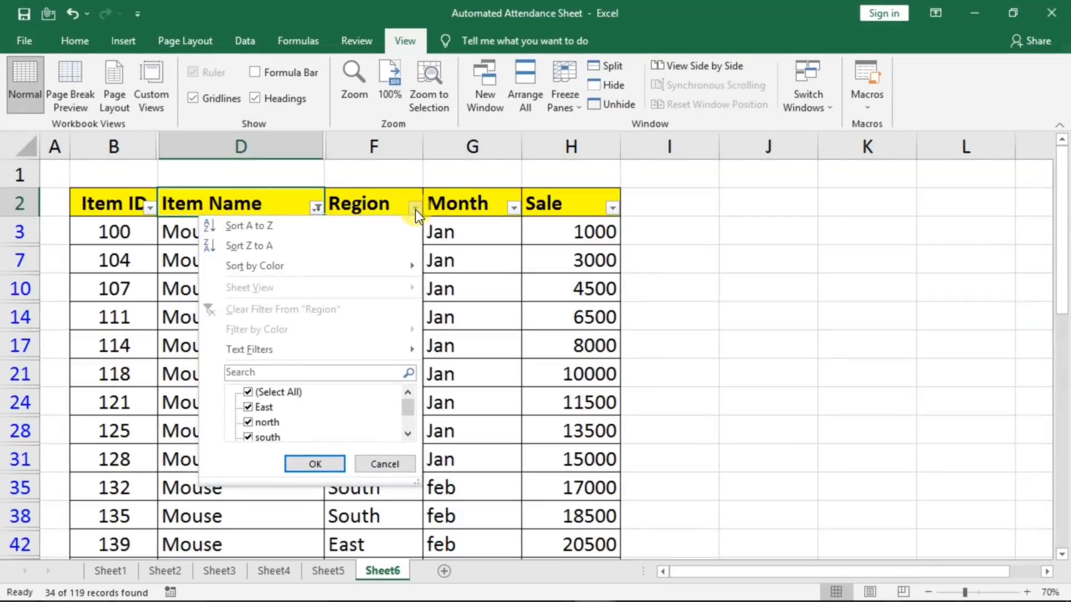
click(248, 393)
click(291, 464)
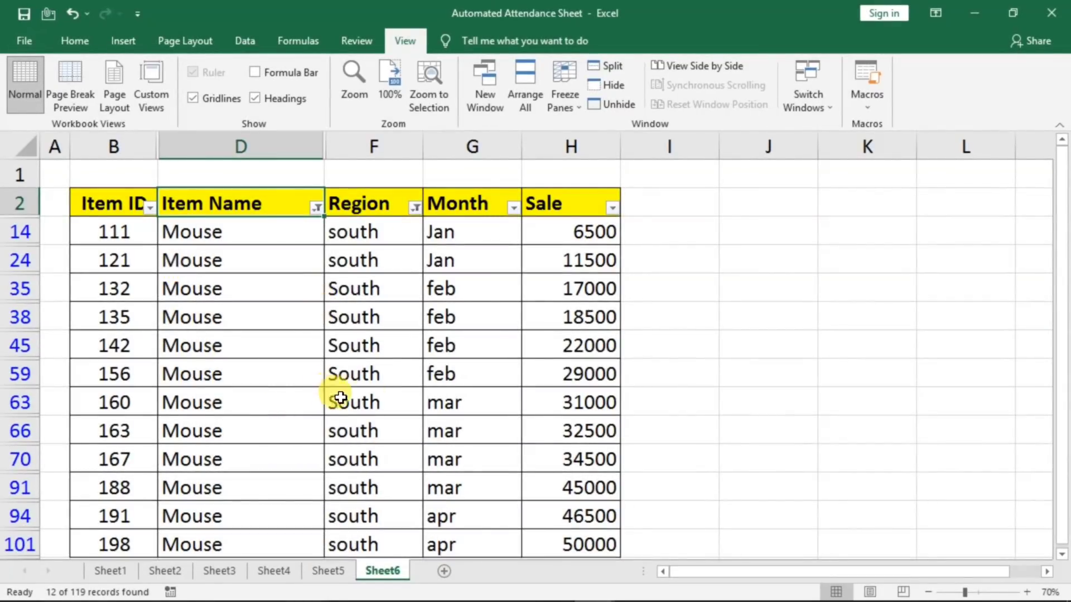
scroll(379, 397, down, 2)
scroll(377, 396, up, 2)
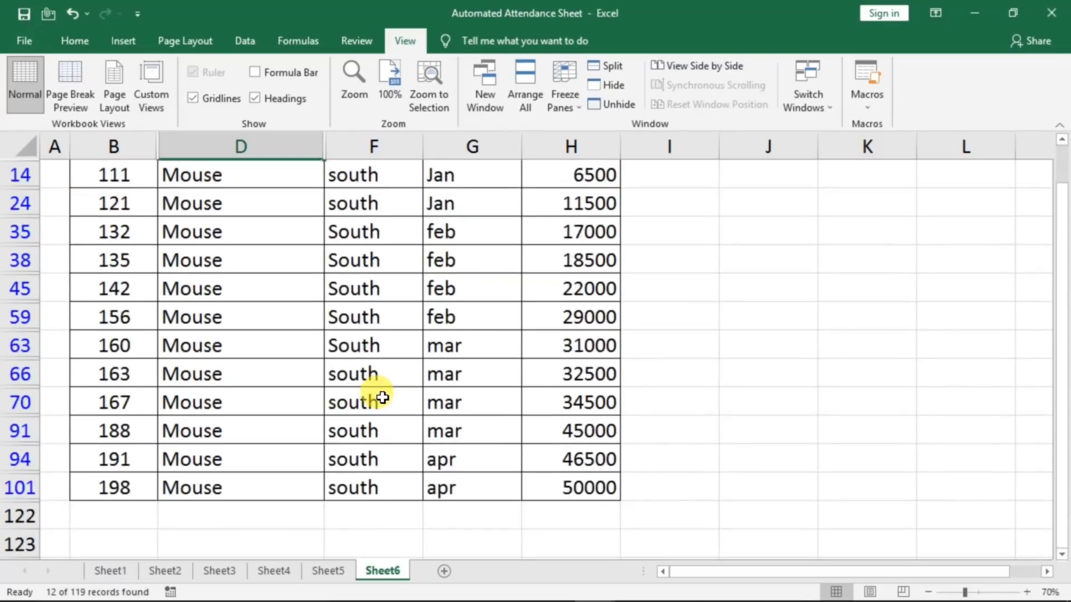
scroll(377, 397, up, 1)
scroll(375, 404, up, 1)
click(258, 322)
click(322, 353)
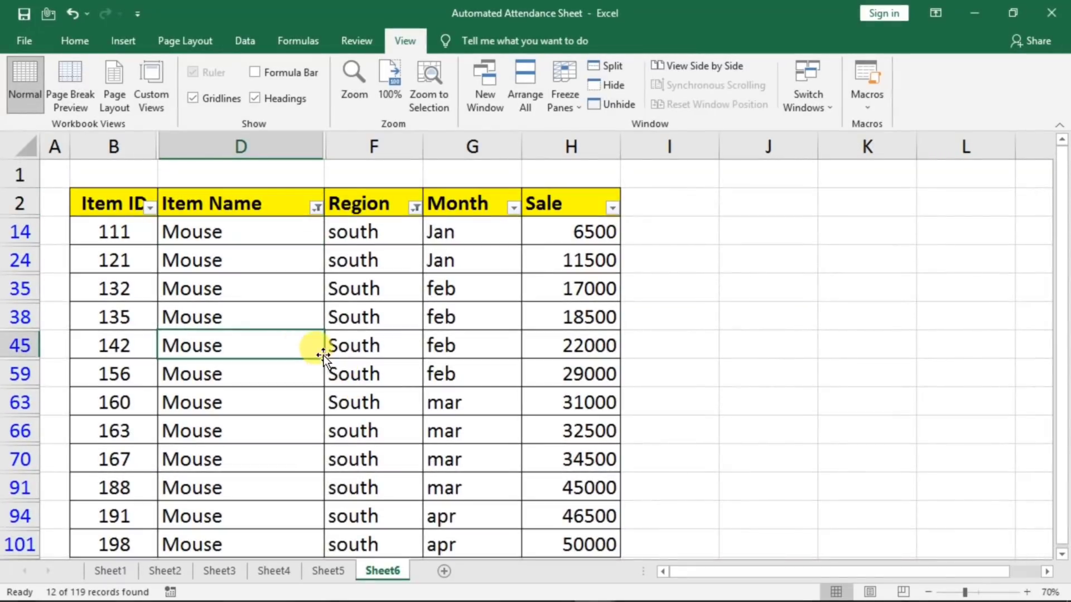
Select the filtered table and save it as a custom view named 'mouse south'
key(ctrl+a)
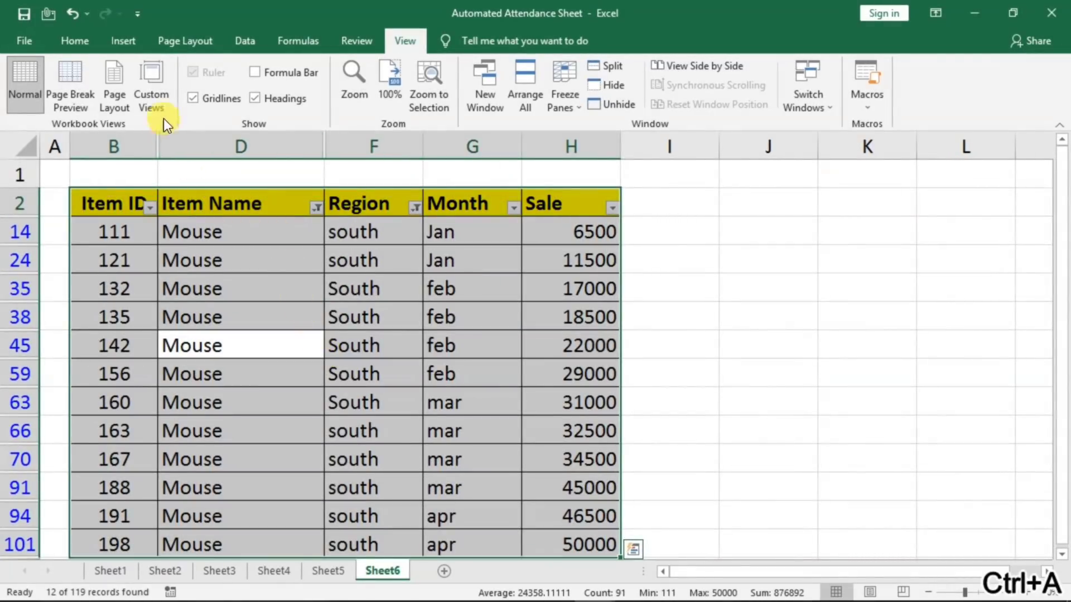
click(159, 96)
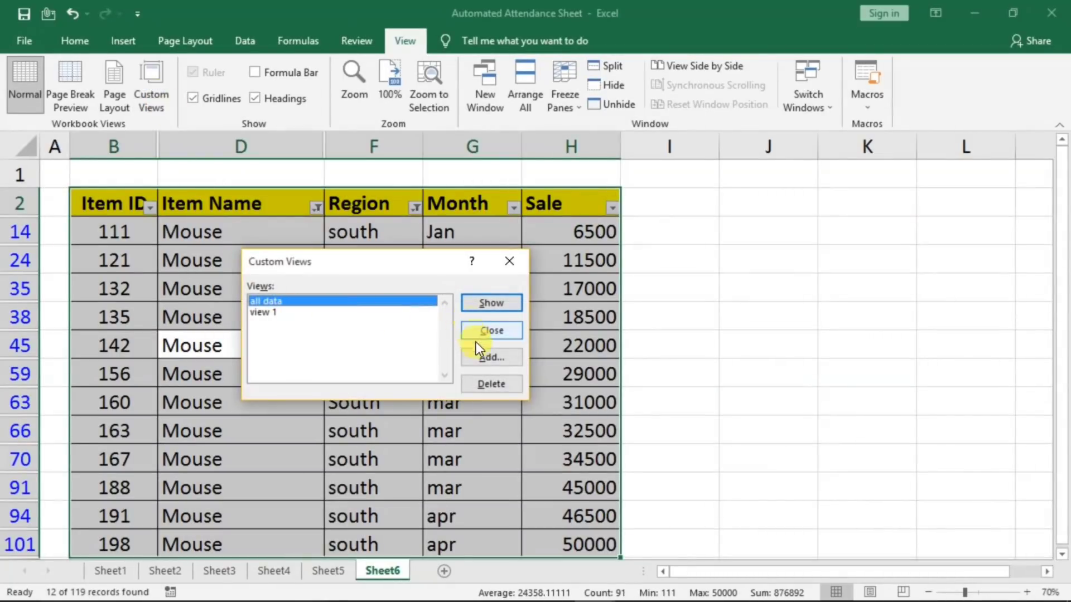
click(481, 359)
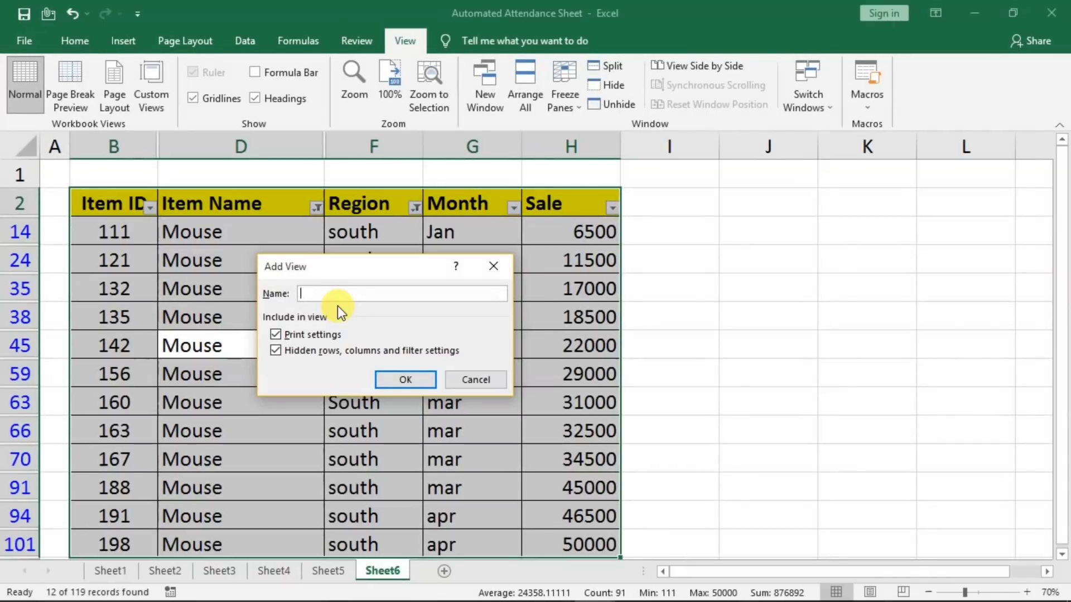
text(m)
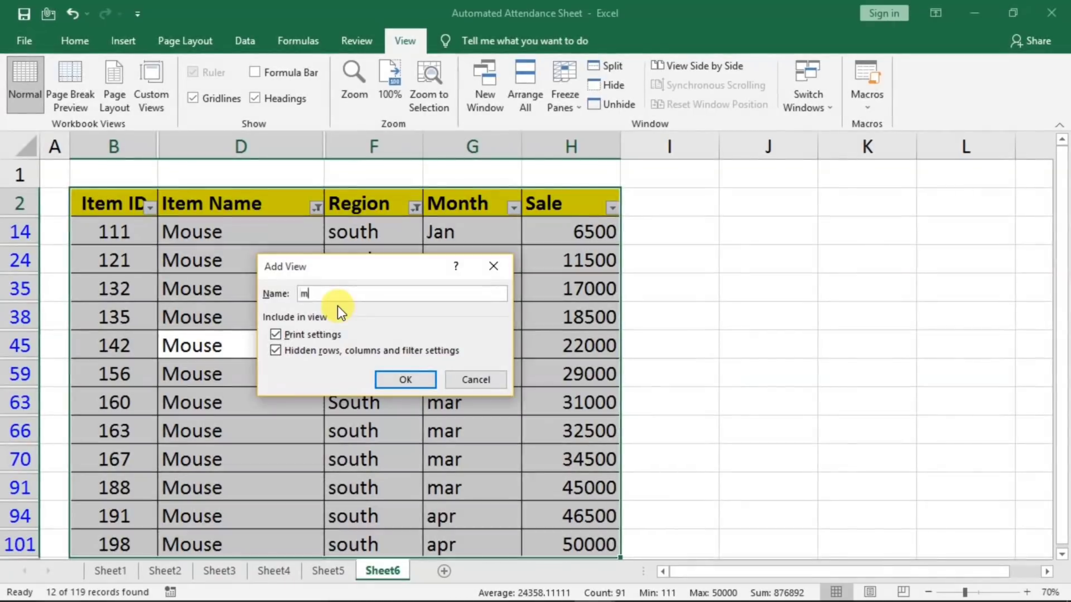
text(ouse)
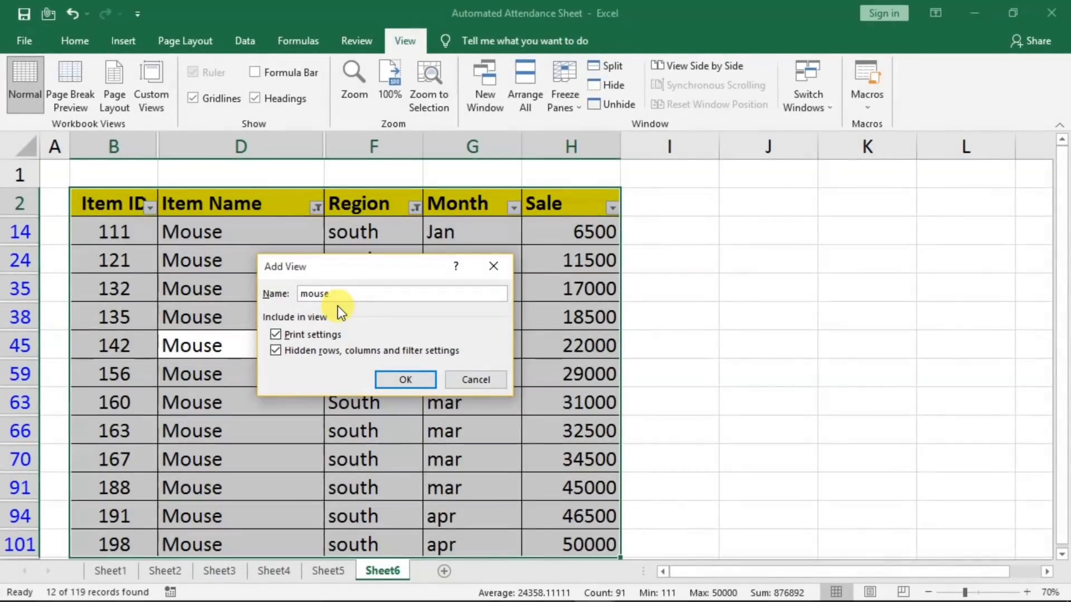
text( south)
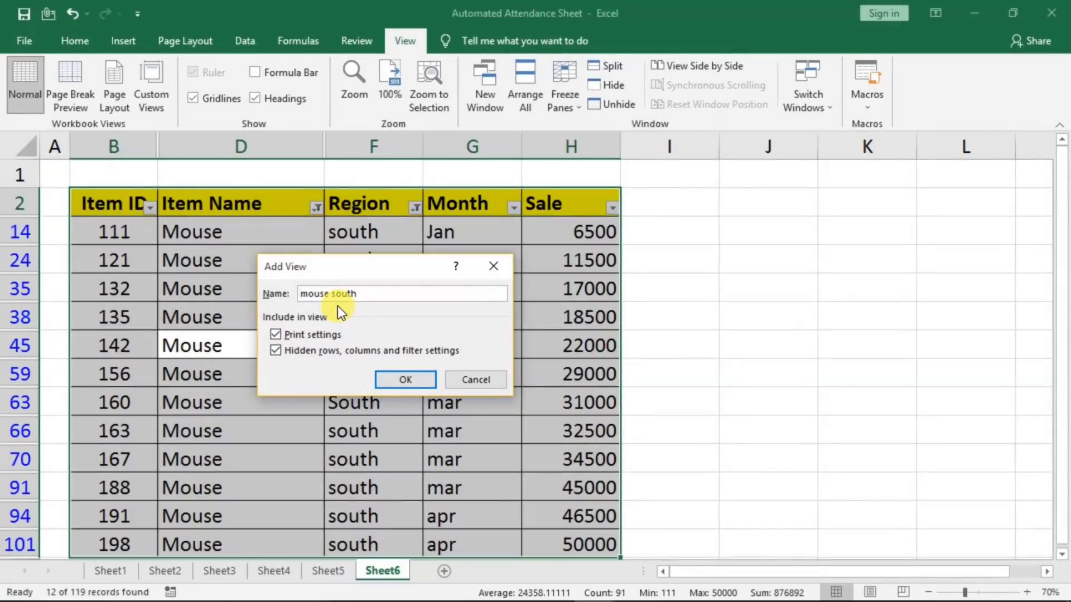
click(390, 381)
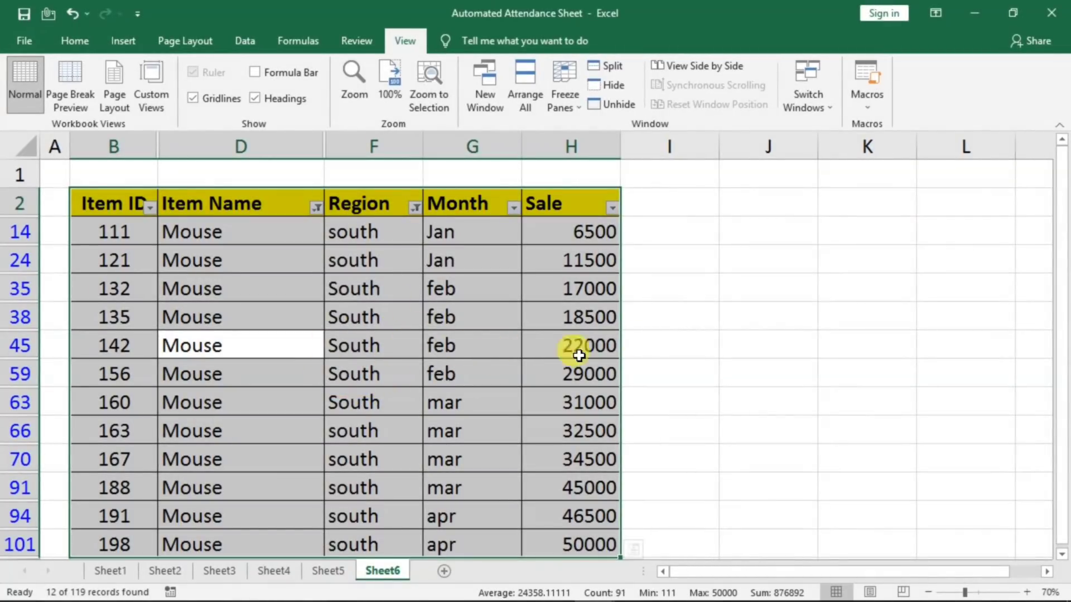
Apply the 'all data', 'mouse south' and 'view 1' custom views in turn, ending on 'view 1'
click(686, 327)
click(151, 106)
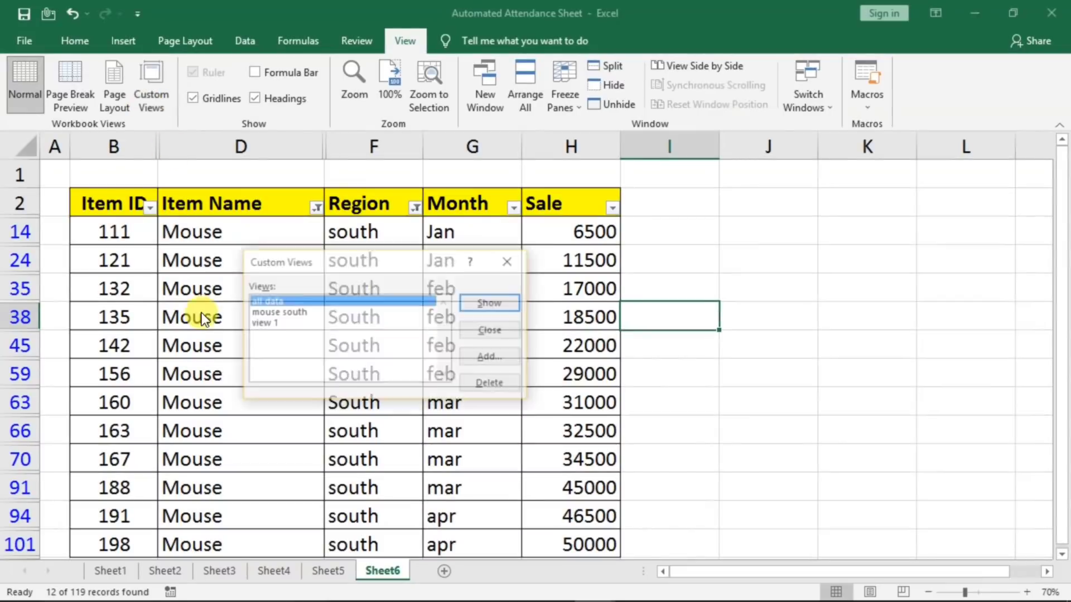
click(481, 305)
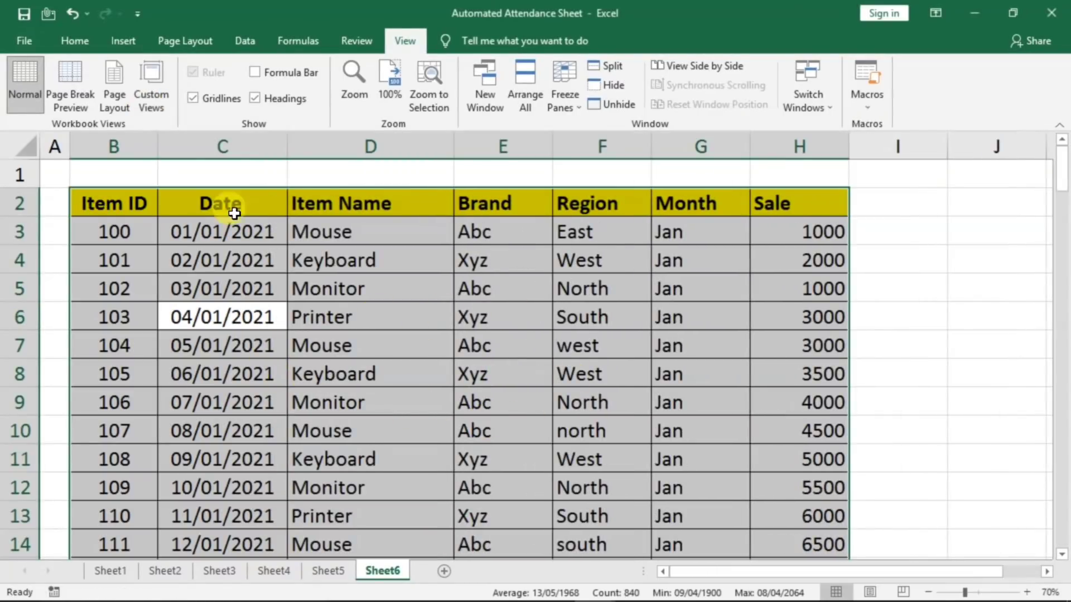
click(223, 312)
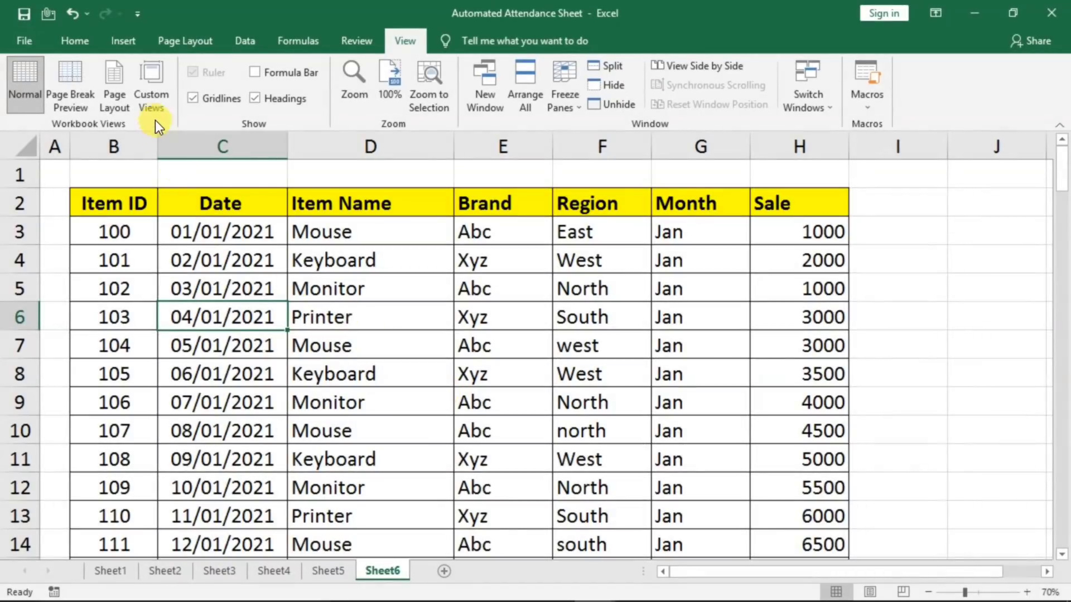
click(151, 93)
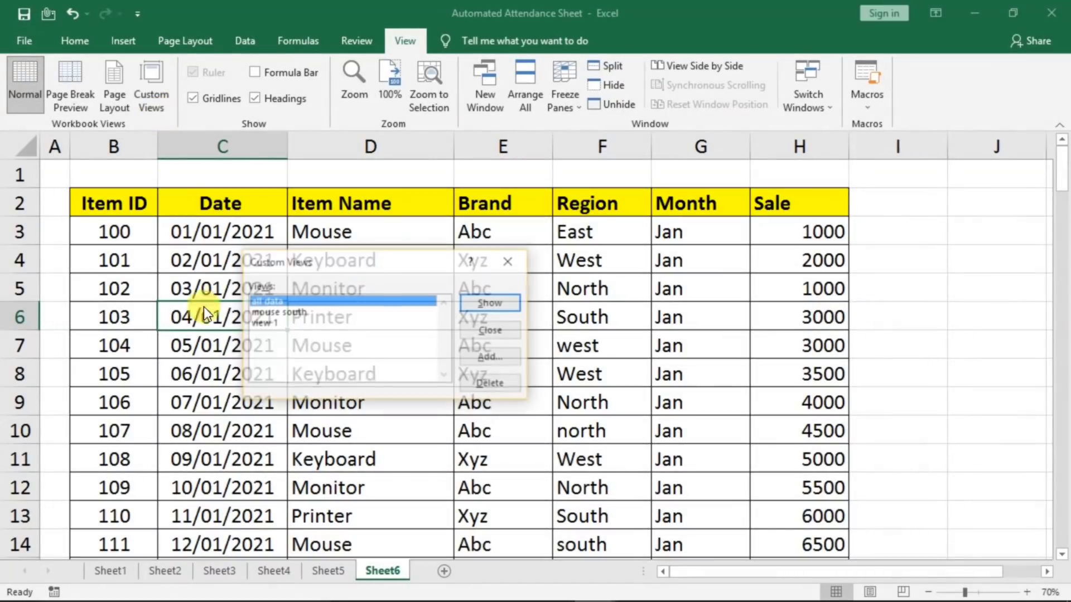
click(290, 313)
click(485, 304)
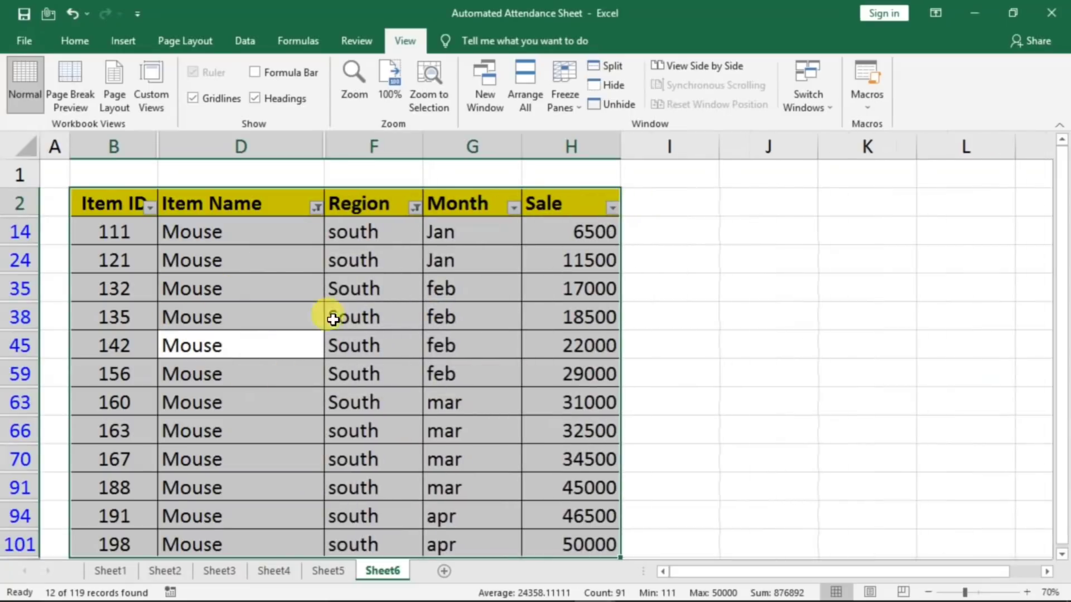
click(359, 426)
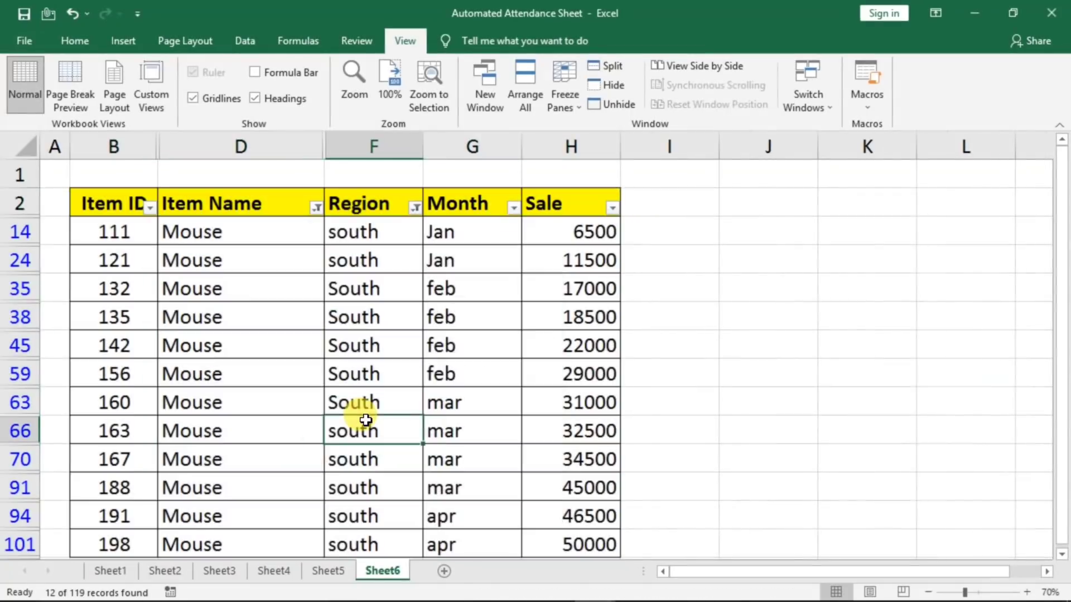
click(151, 102)
click(272, 325)
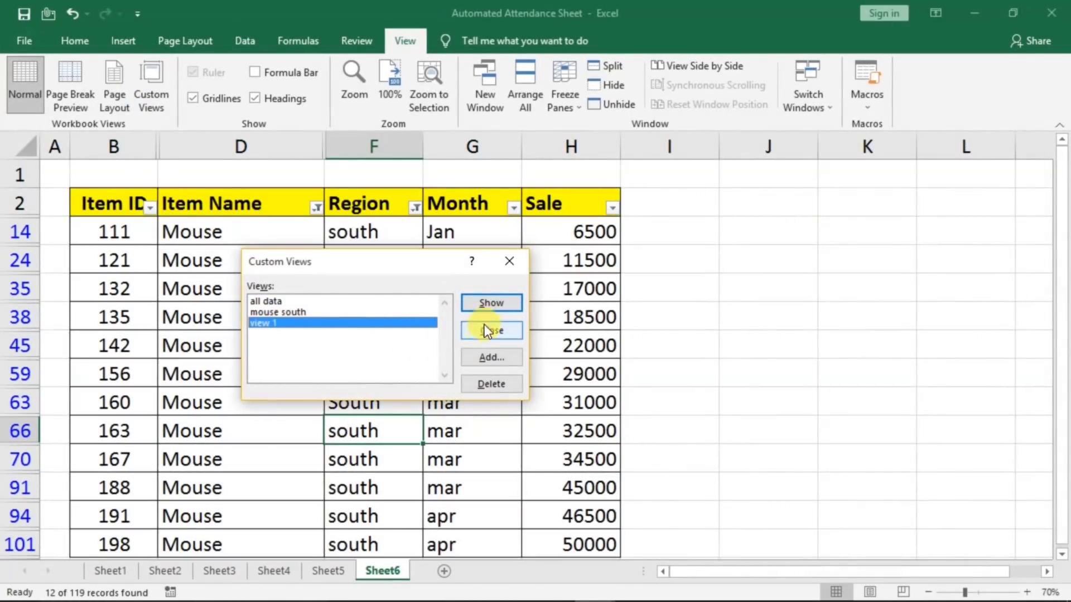
click(484, 303)
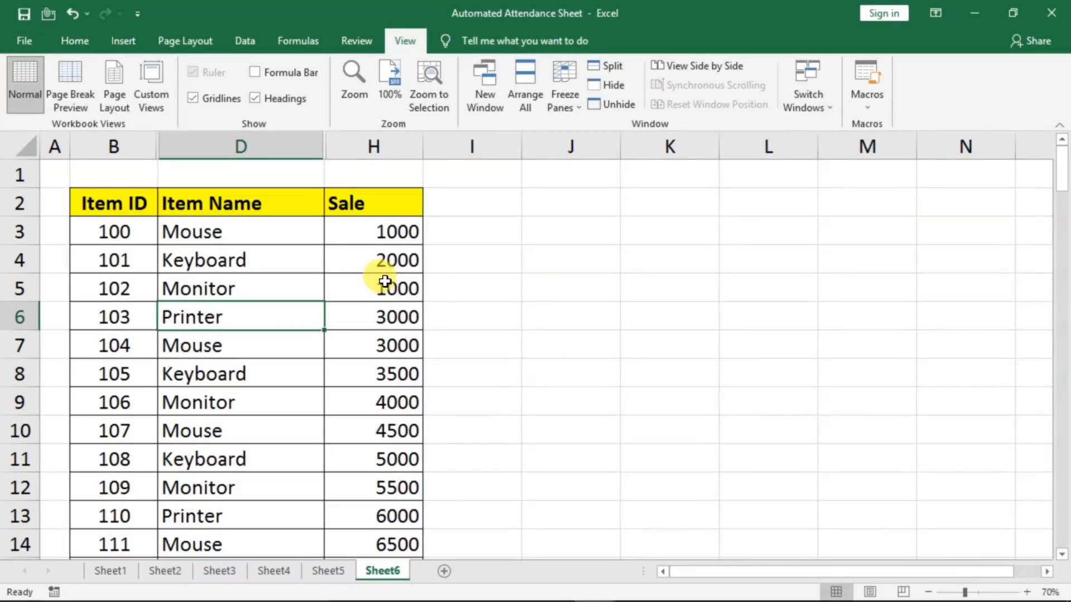
Delete the 'all data' custom view, keeping 'mouse south' and 'view 1'
click(160, 95)
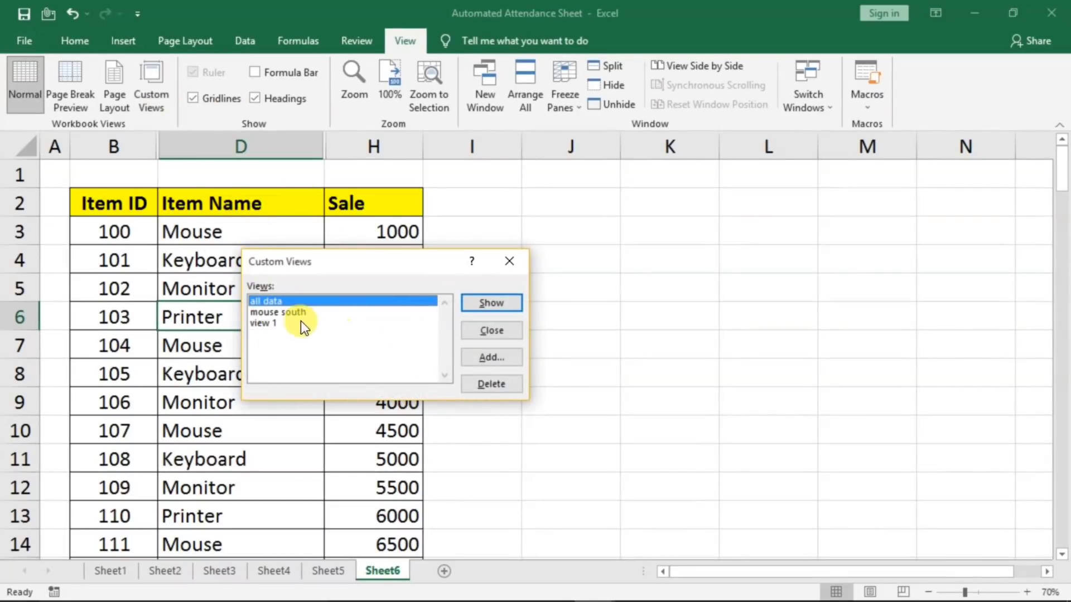
click(491, 384)
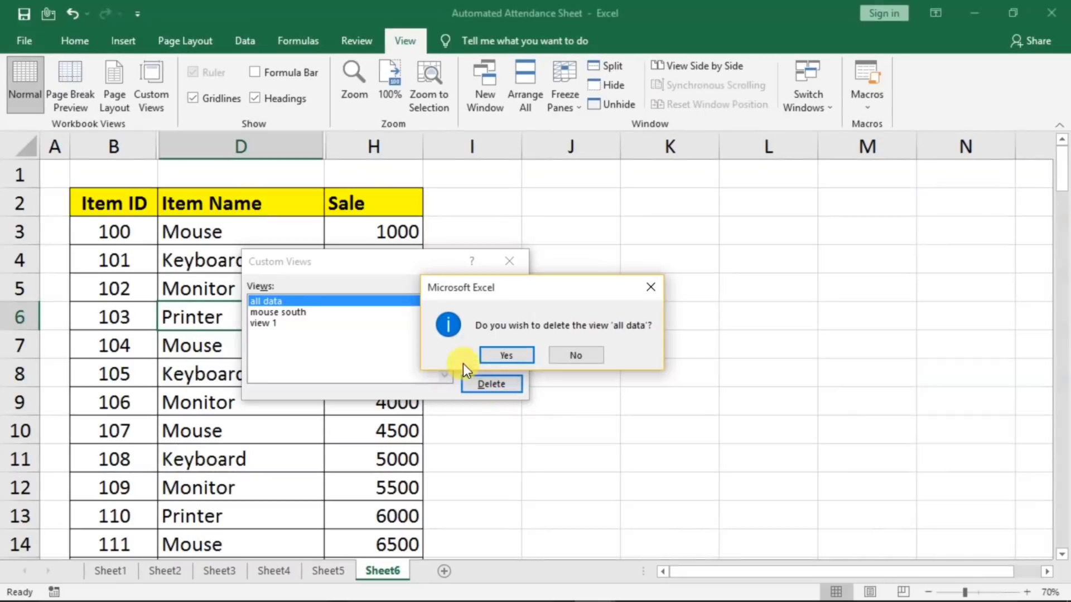
click(523, 356)
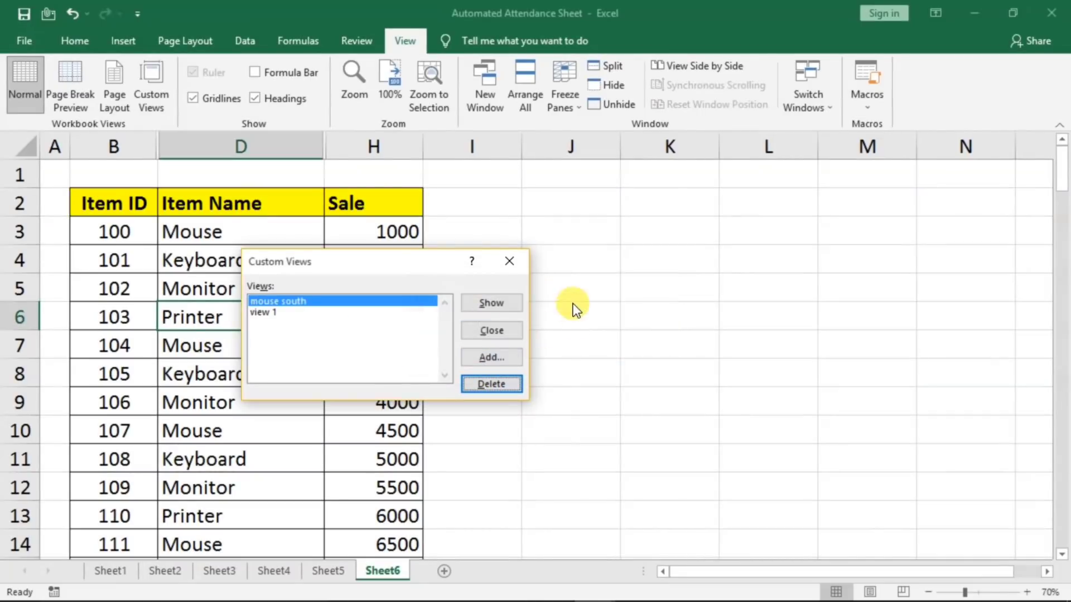
click(509, 261)
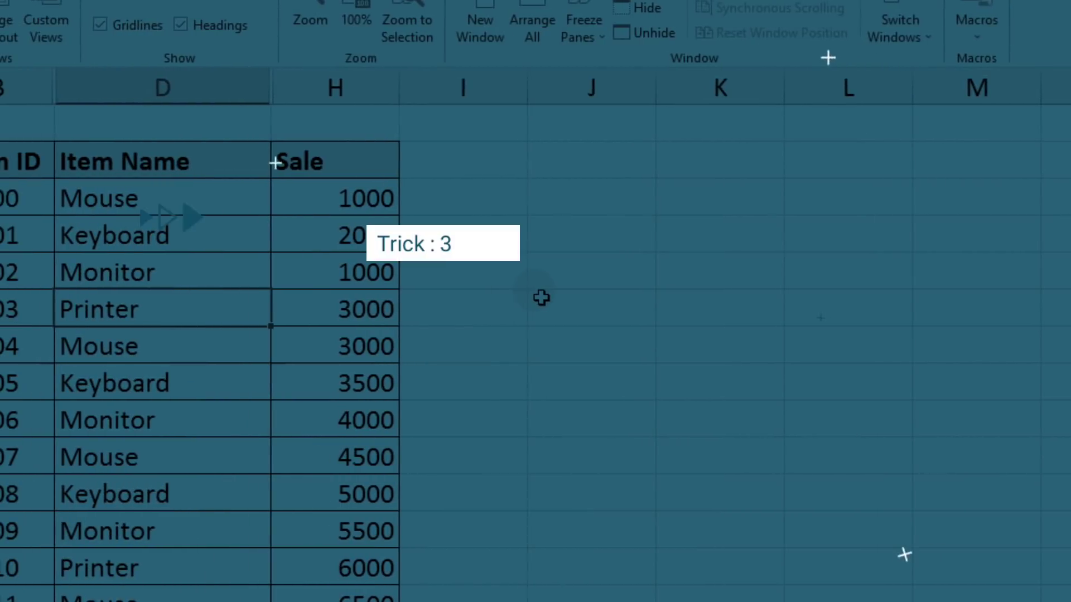
Start a new blank workbook and add six sheets so it holds Sheet1 to Sheet7
key(ctrl+n)
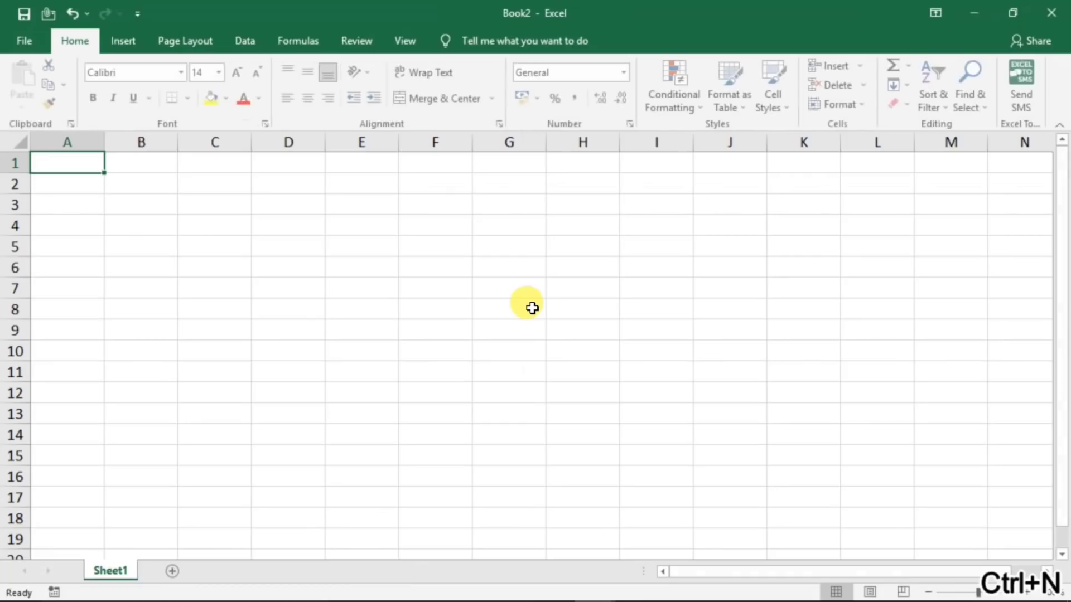
click(171, 571)
click(230, 571)
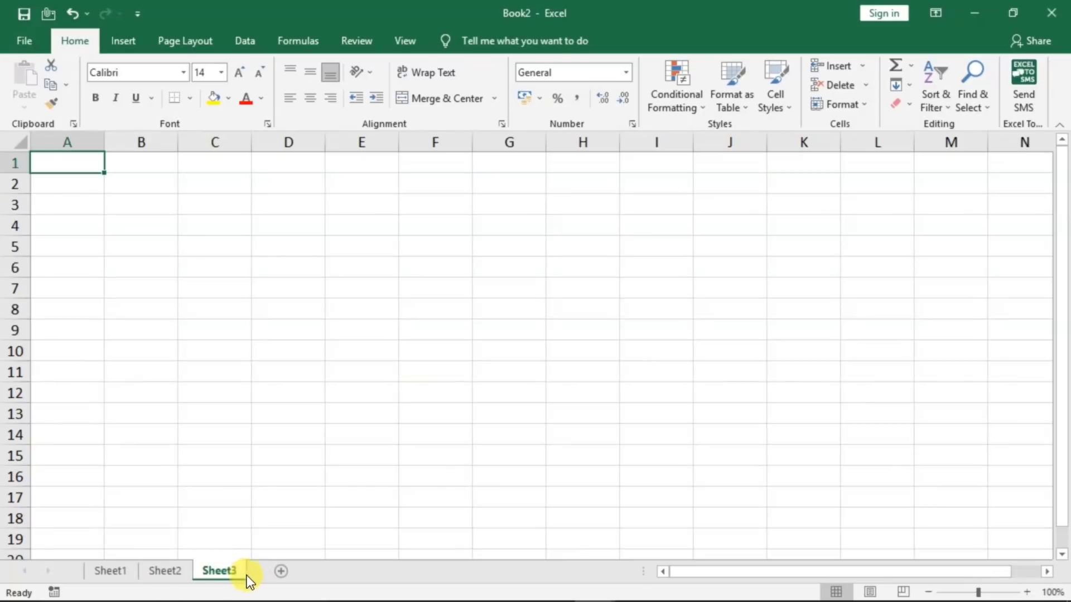
click(281, 572)
click(339, 572)
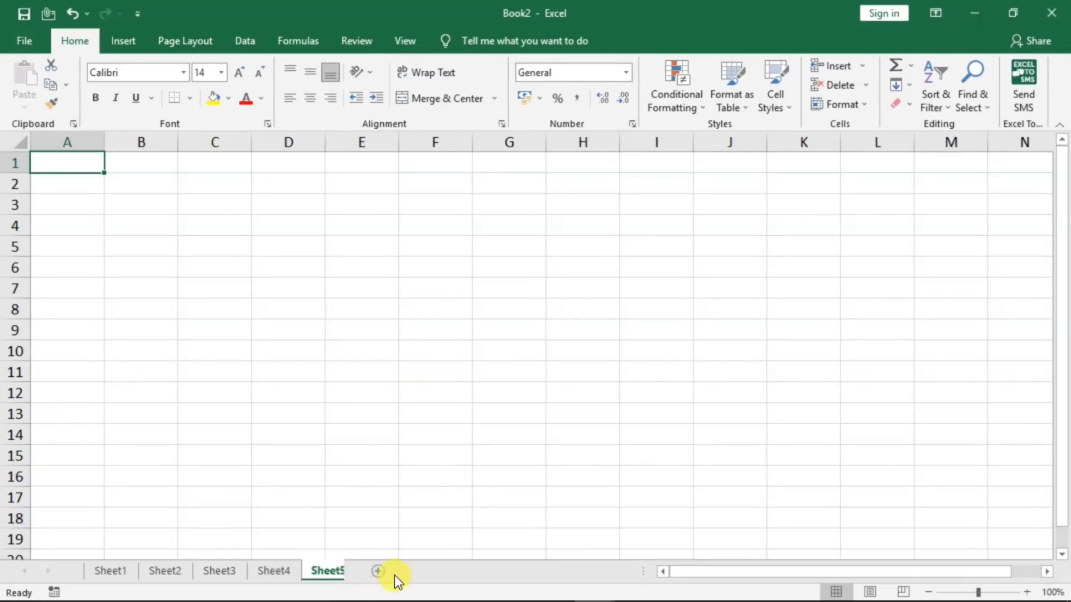
click(390, 572)
click(444, 571)
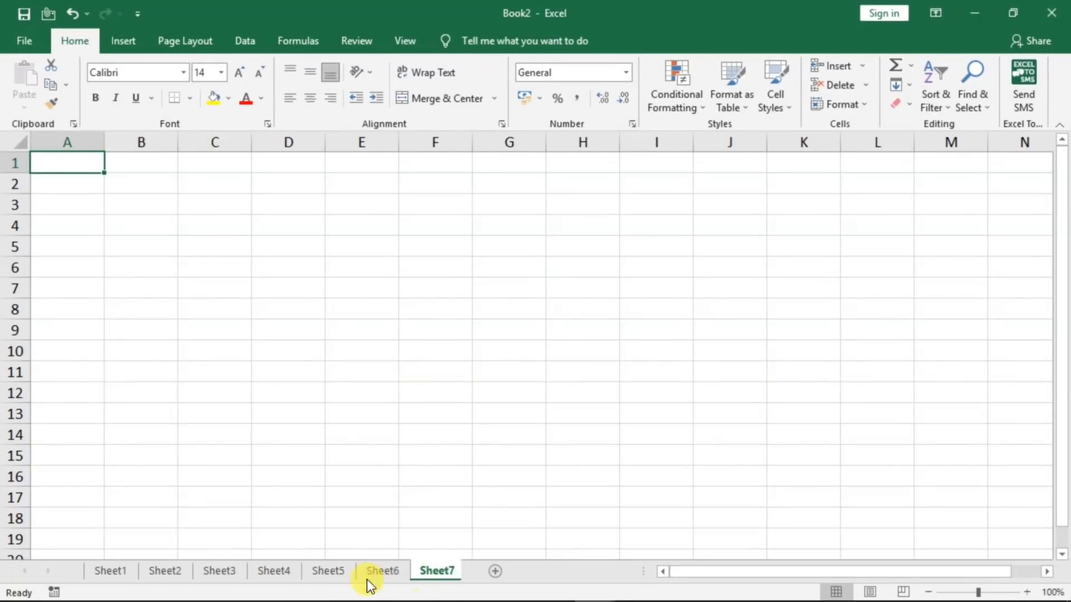
click(166, 567)
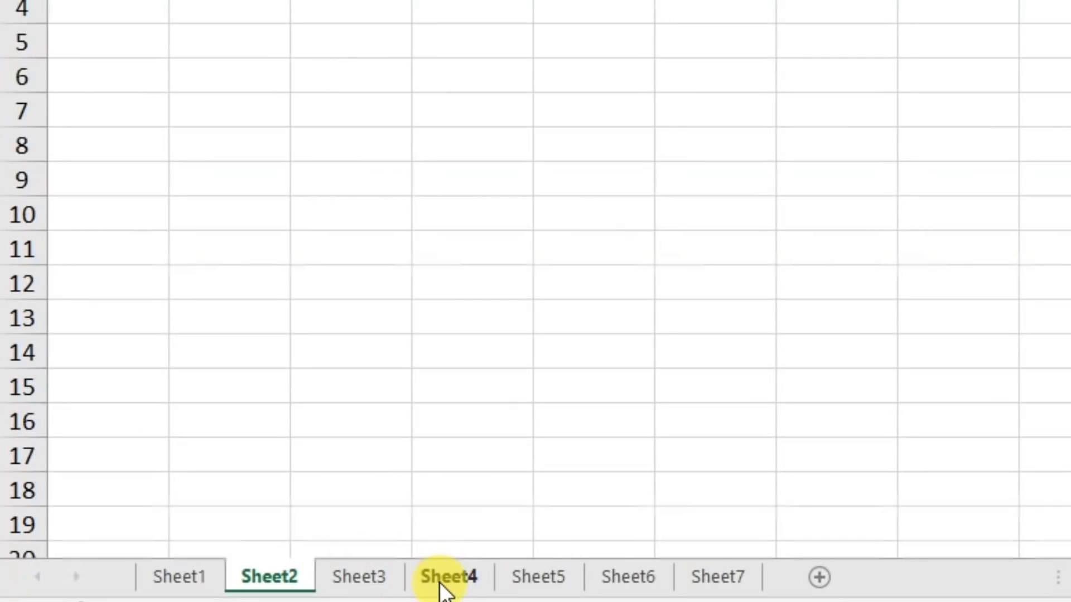
Group the Sheet2, Sheet3 and Sheet4 tabs and hide them together
shift+click(444, 577)
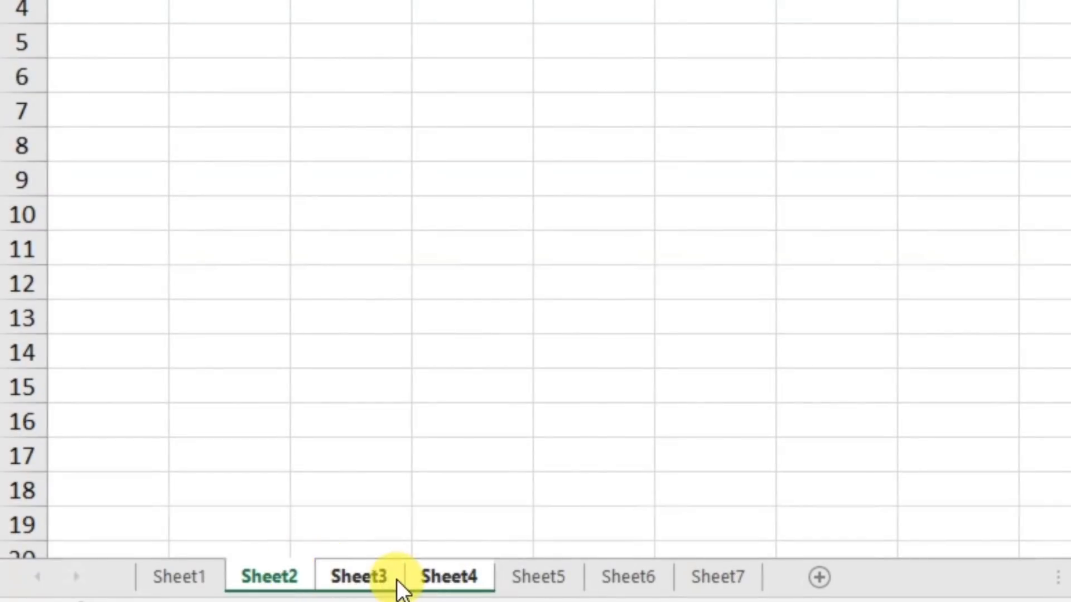
right_click(336, 584)
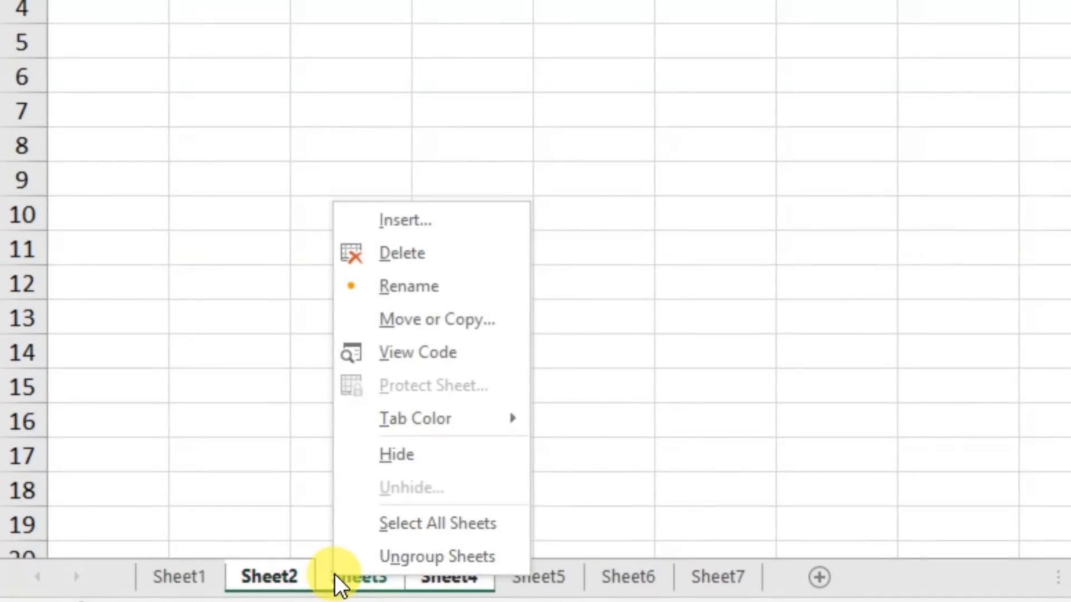
click(388, 455)
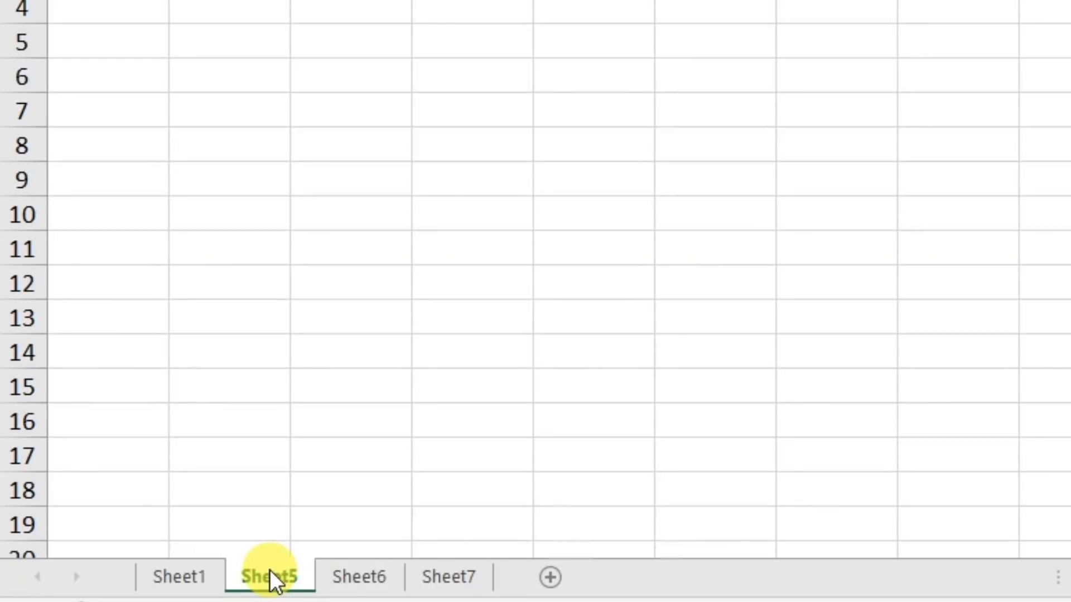
Unhide Sheet2 from a sheet tab's Unhide list
right_click(273, 579)
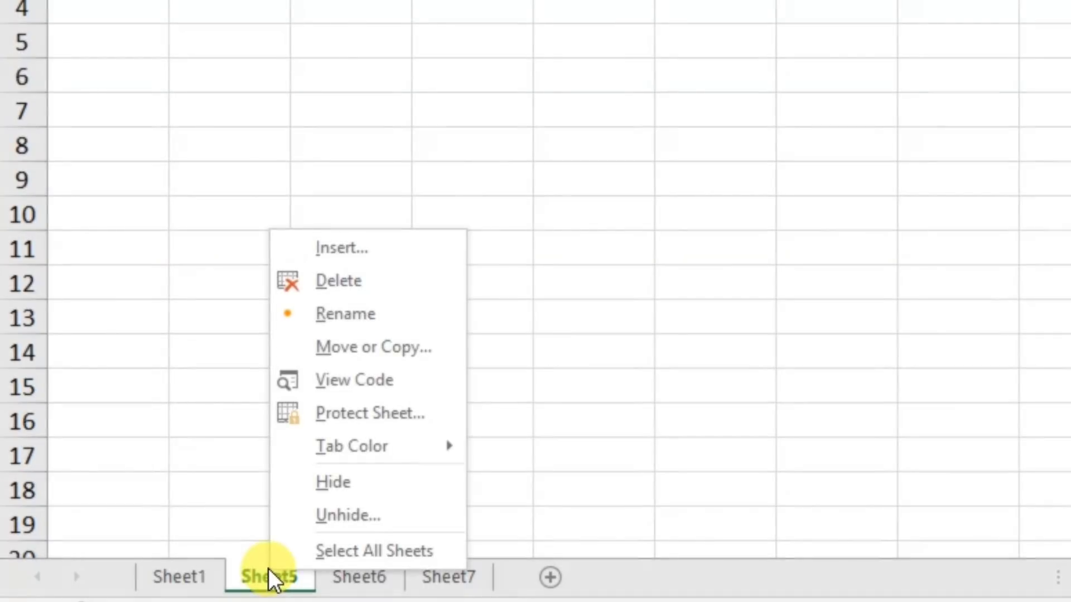
click(298, 514)
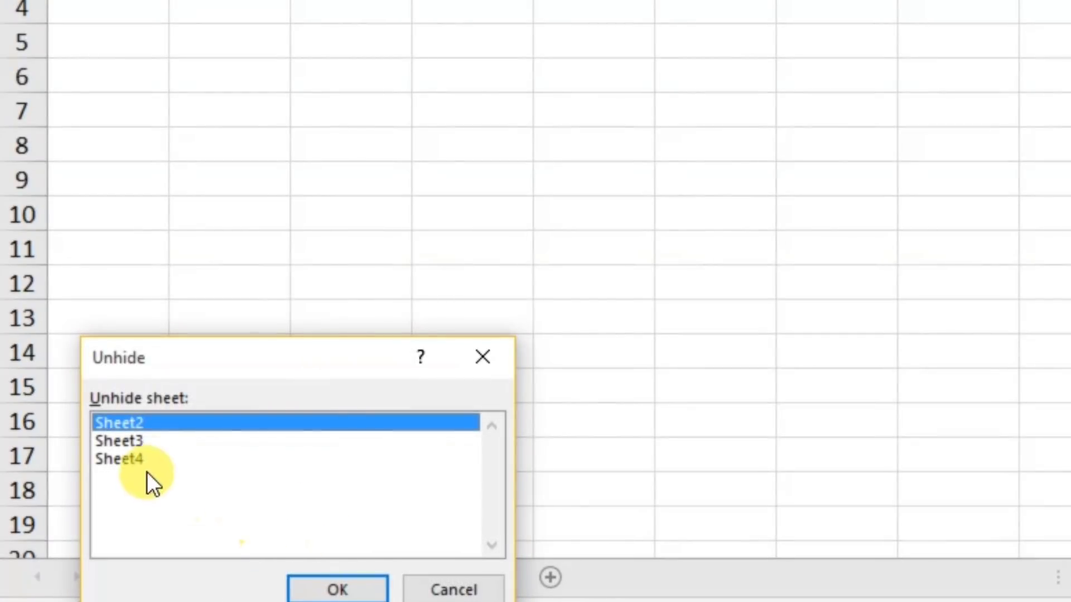
mouse_move(239, 363)
mouse_down()
mouse_move(299, 302)
mouse_move(405, 133)
mouse_up()
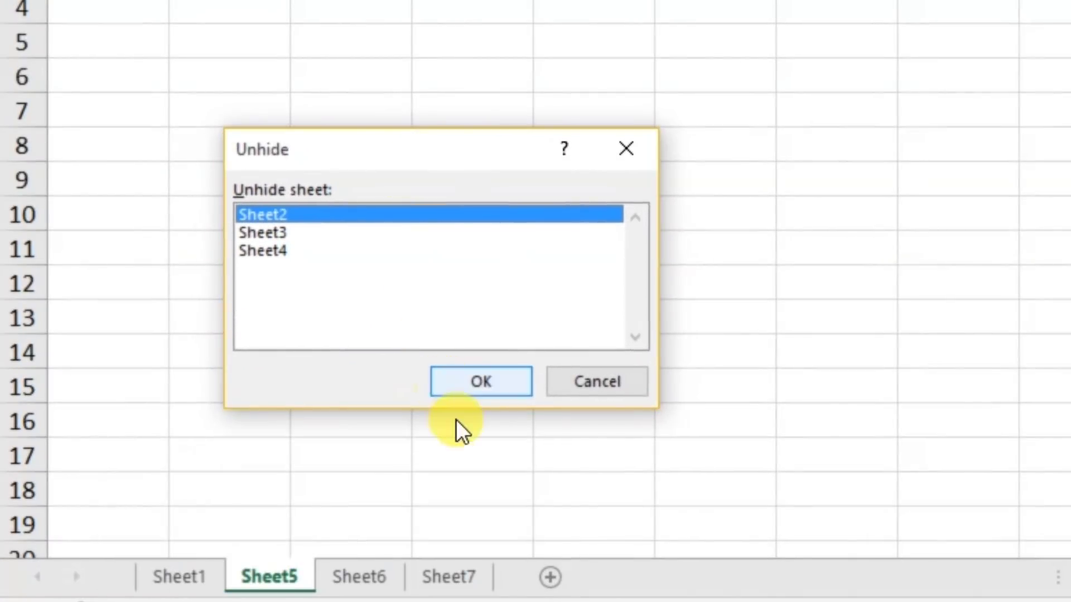
click(462, 383)
Unhide Sheet3 and then Sheet4 the same way
right_click(344, 585)
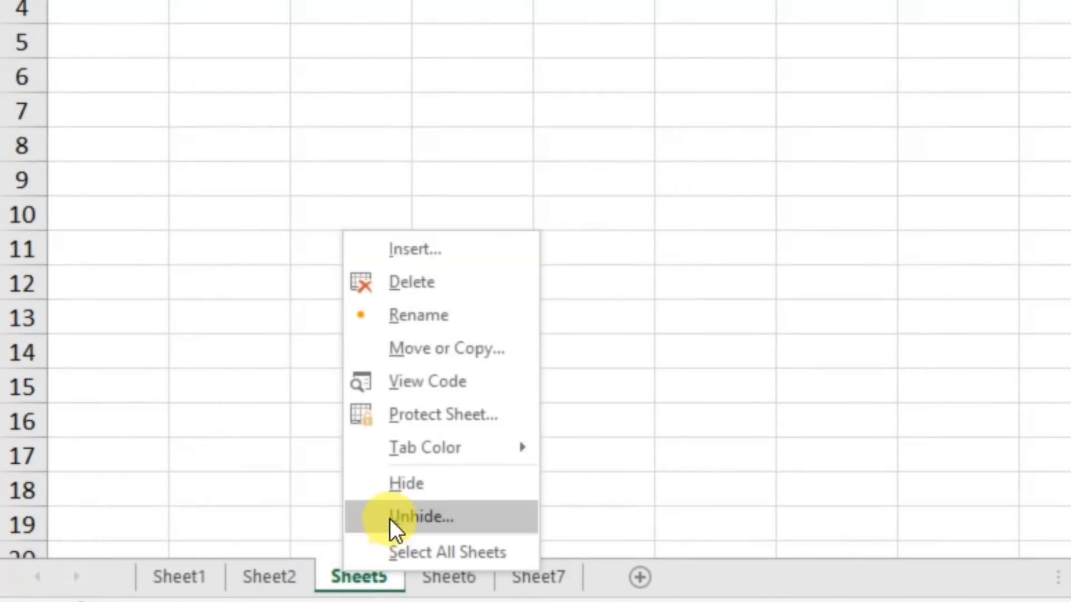
click(389, 517)
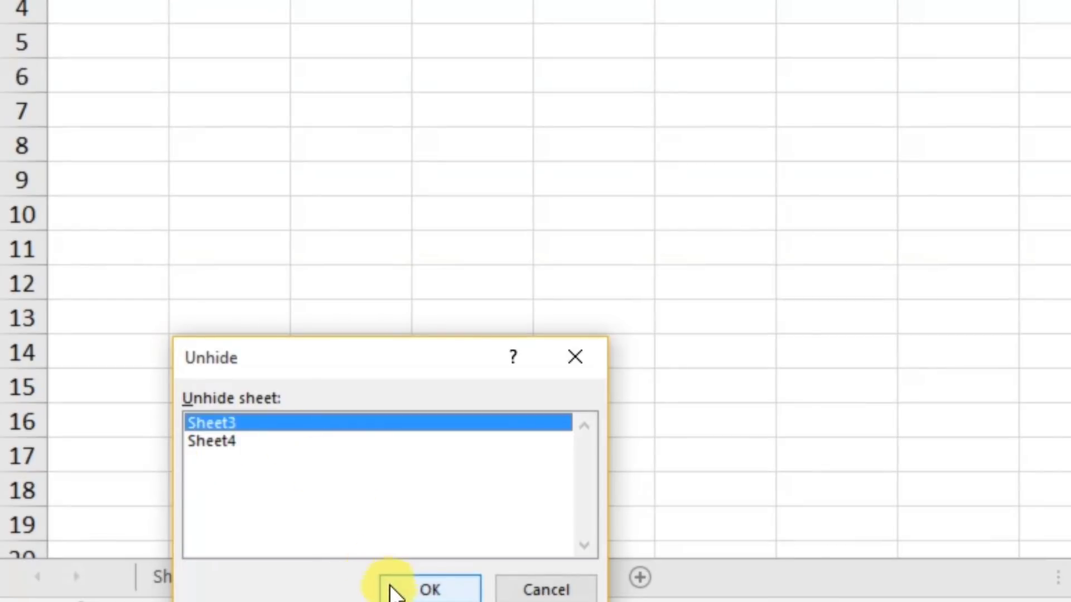
click(400, 589)
right_click(359, 591)
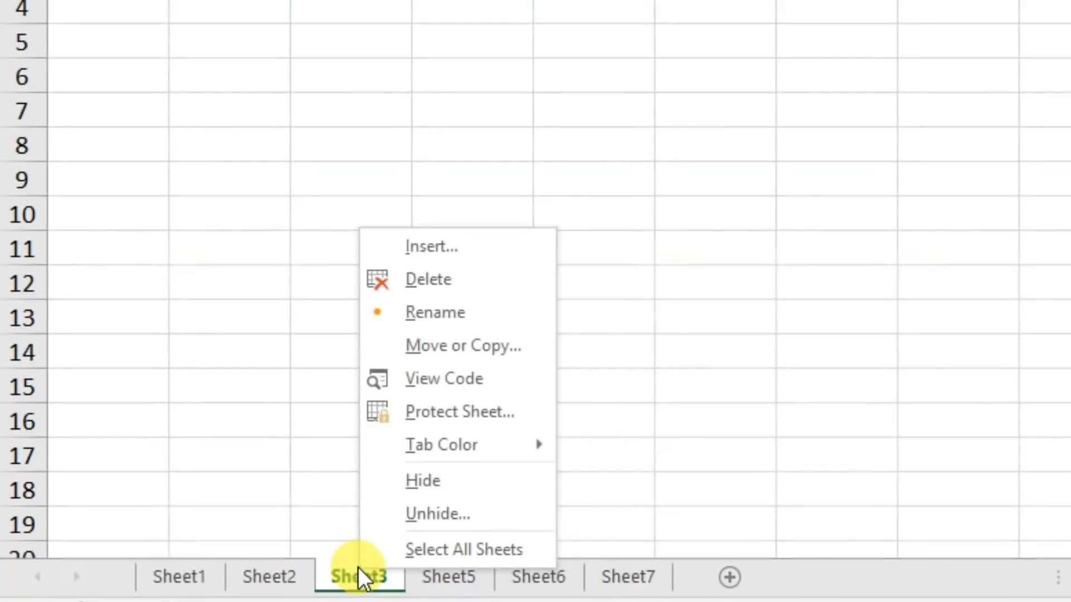
click(402, 514)
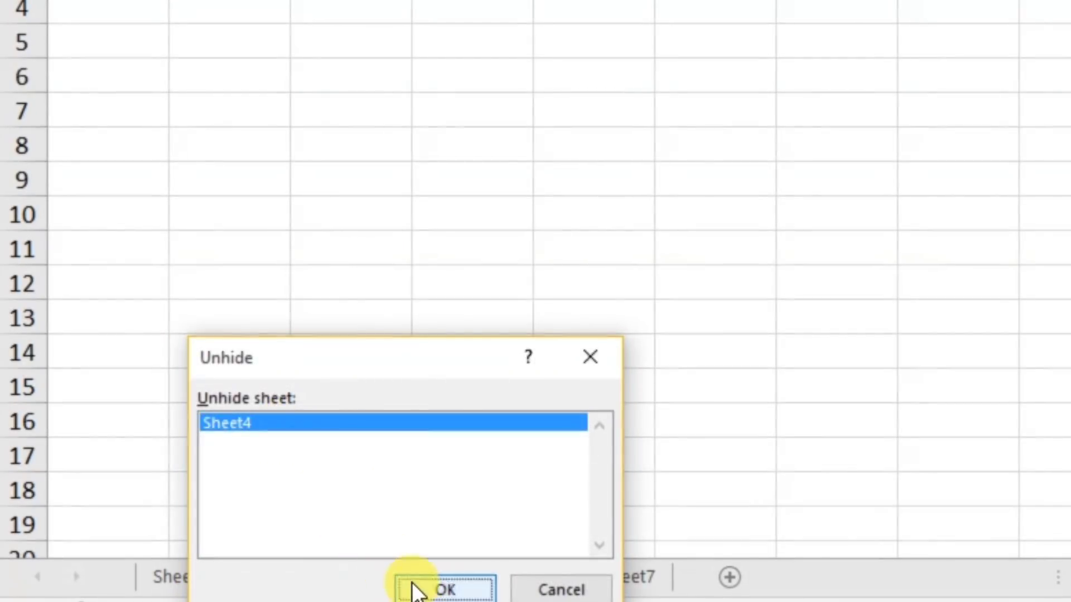
click(419, 589)
click(252, 580)
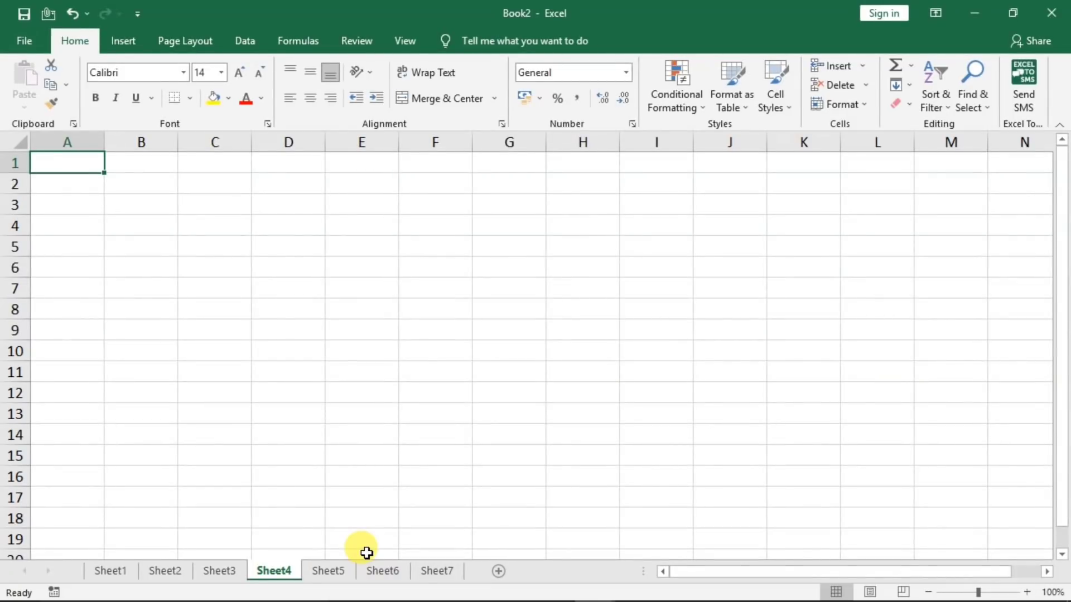
Switch between Sheet2 and Sheet7 to confirm all seven sheets are visible, ending on Sheet2
click(158, 569)
click(435, 570)
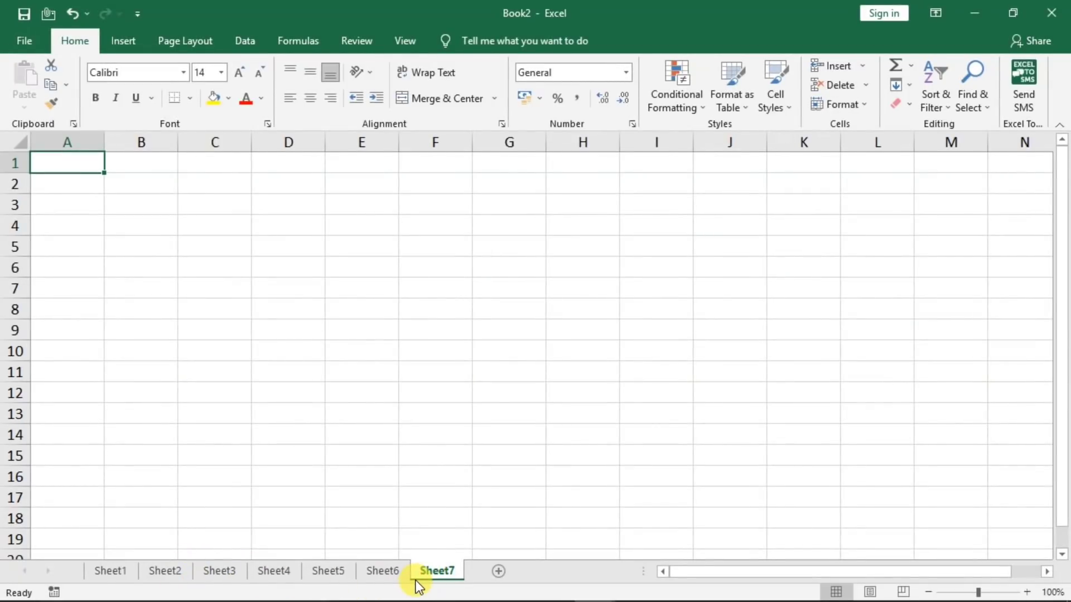
click(167, 569)
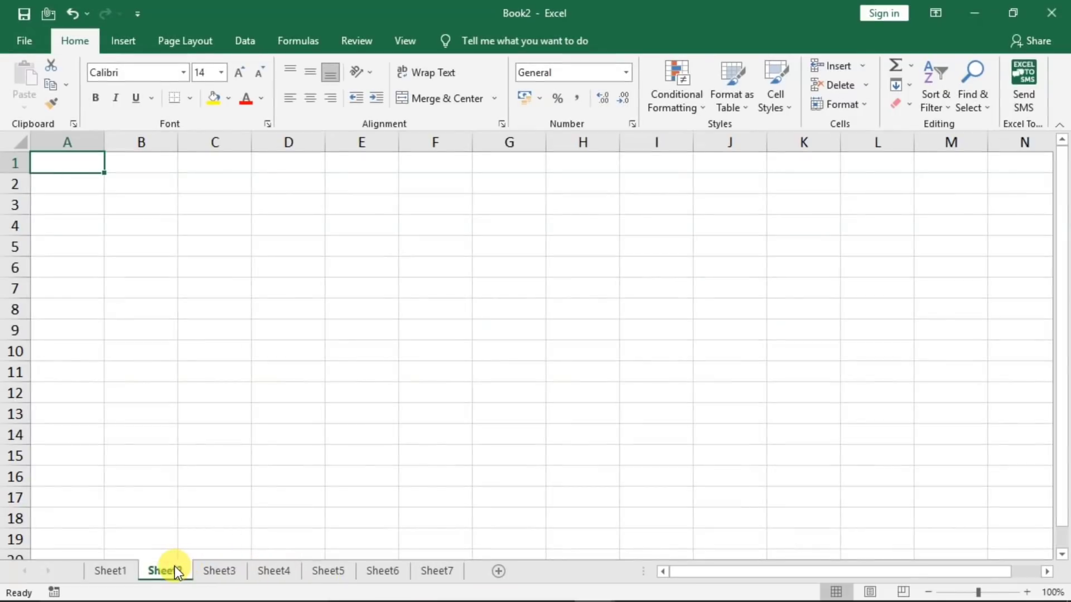
click(431, 566)
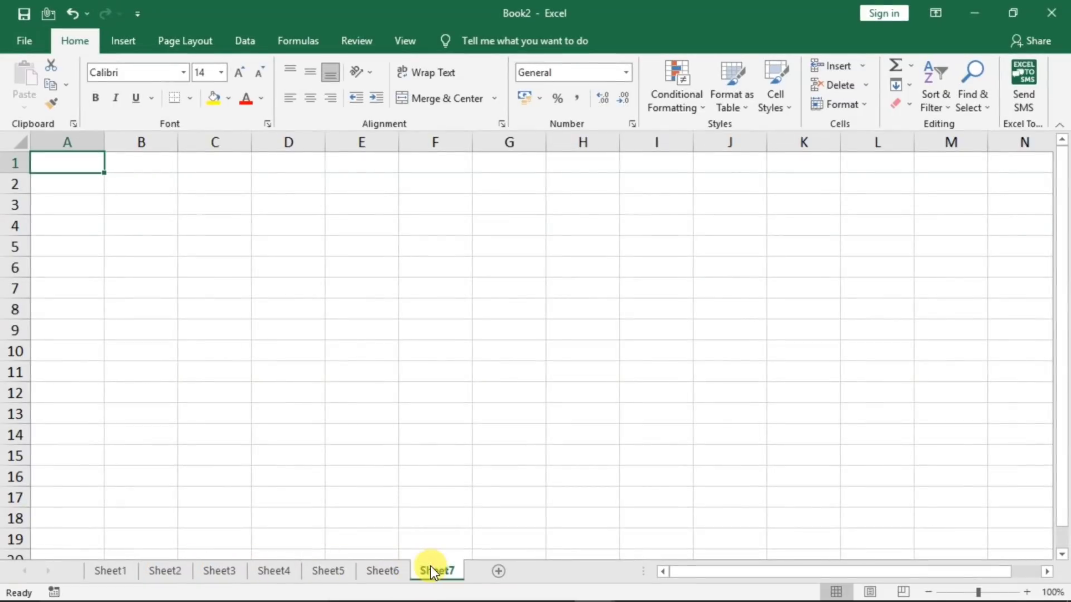
click(312, 568)
click(263, 567)
click(214, 567)
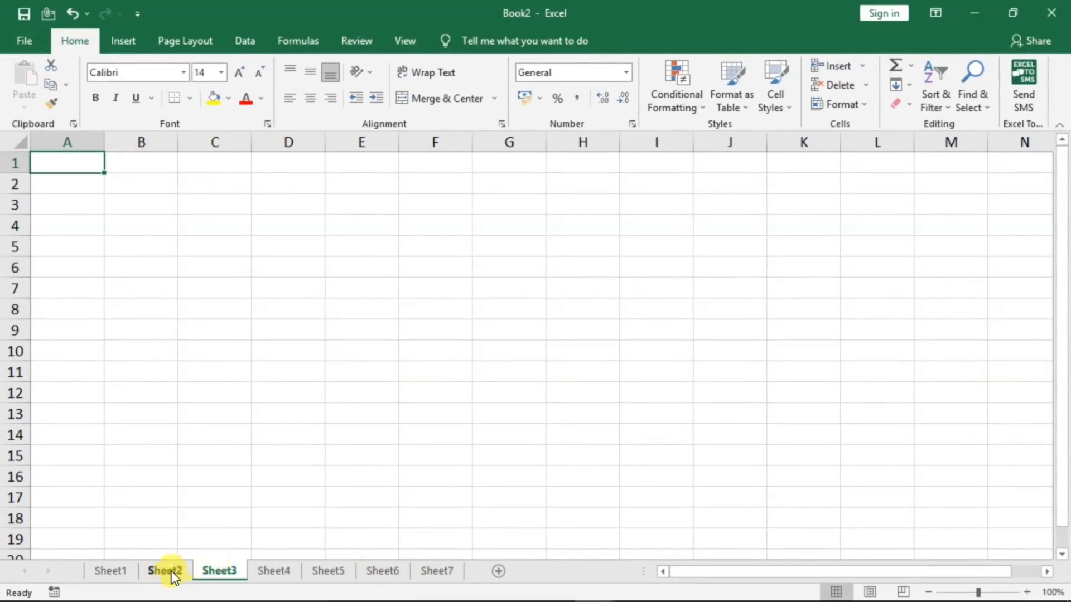
click(170, 570)
click(229, 568)
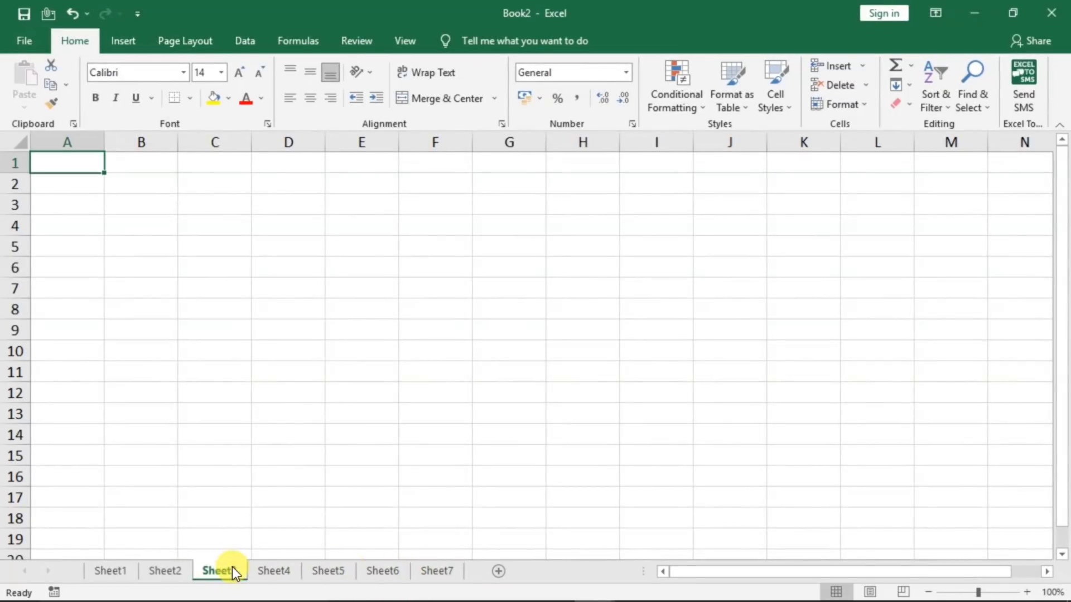
click(169, 574)
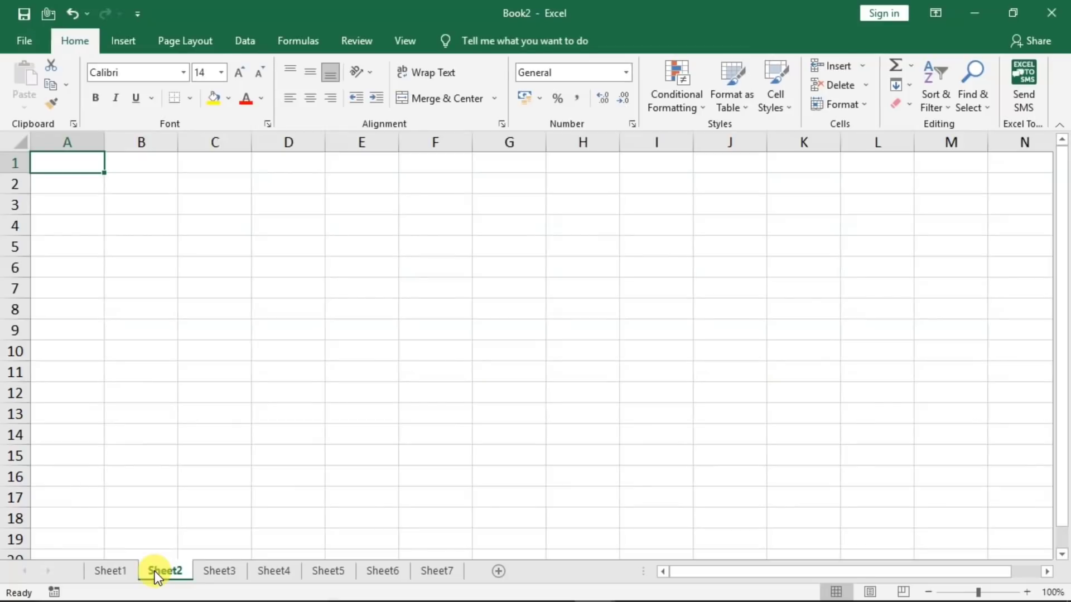
Select cells E7, F10 and C8 on Sheet2, ending on A1
click(385, 287)
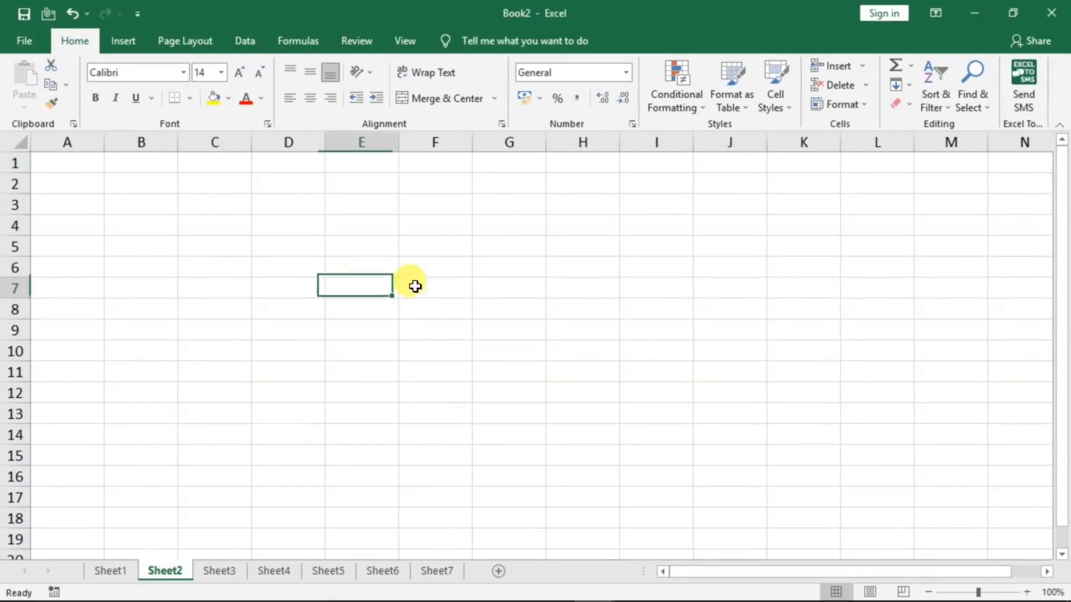
click(448, 343)
click(214, 309)
click(69, 165)
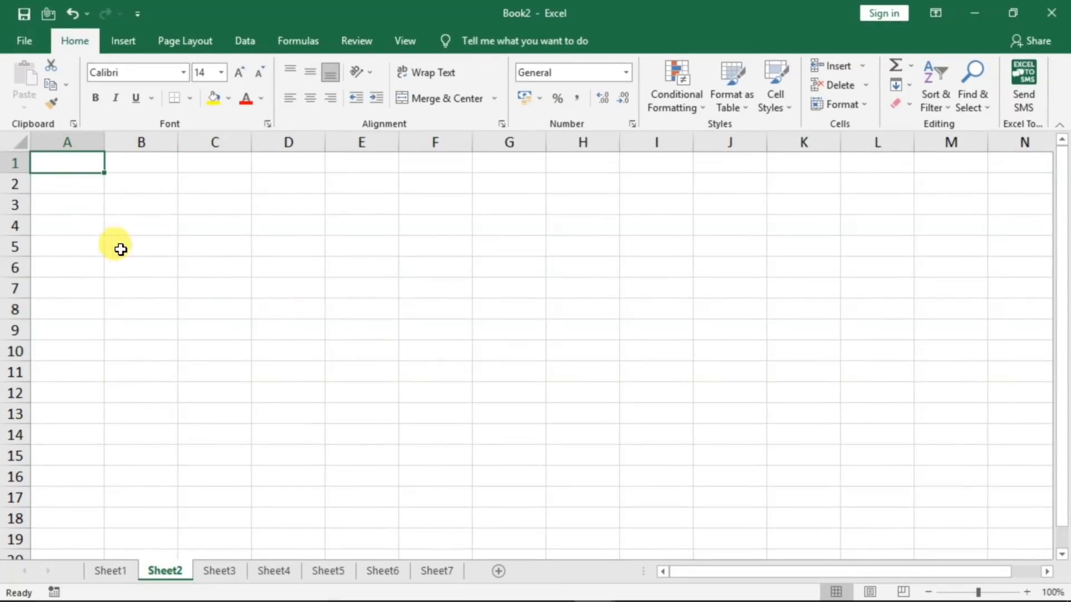
Add a custom view named 'show all sheets' via View > Custom Views
click(404, 41)
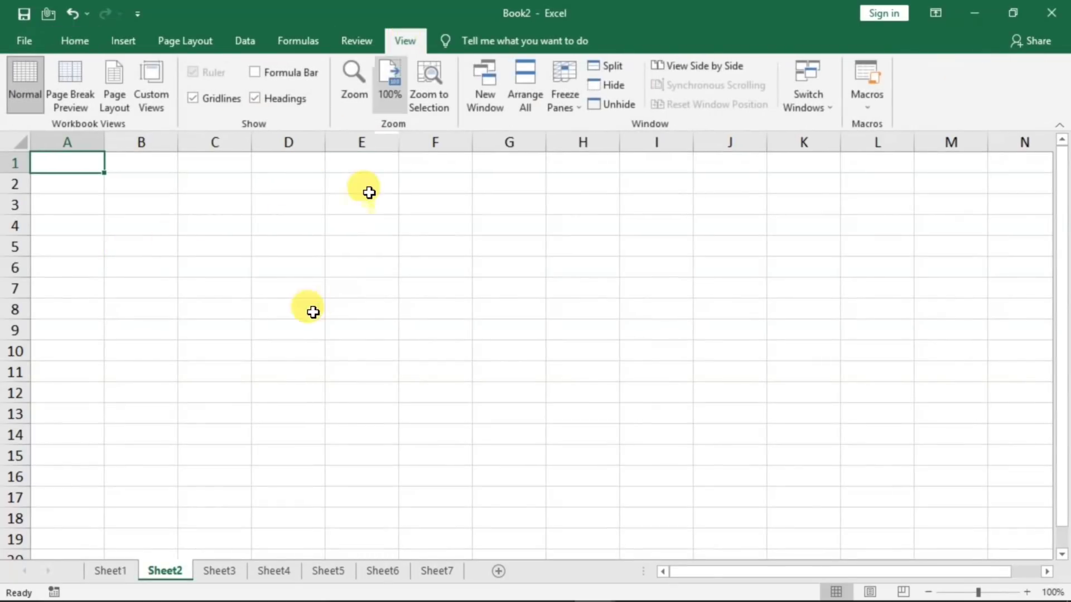
click(155, 85)
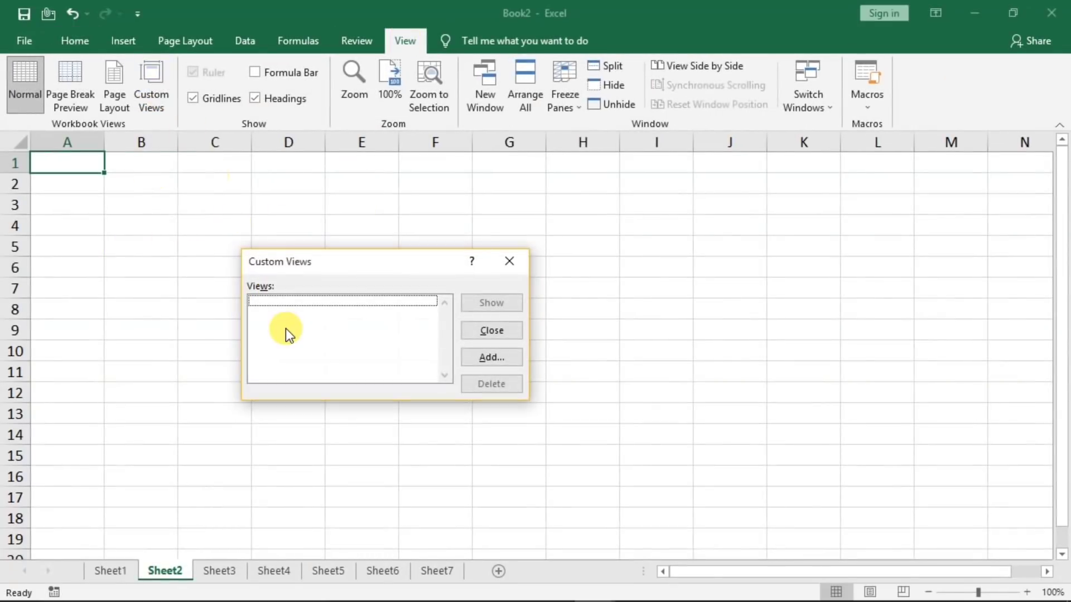
click(490, 358)
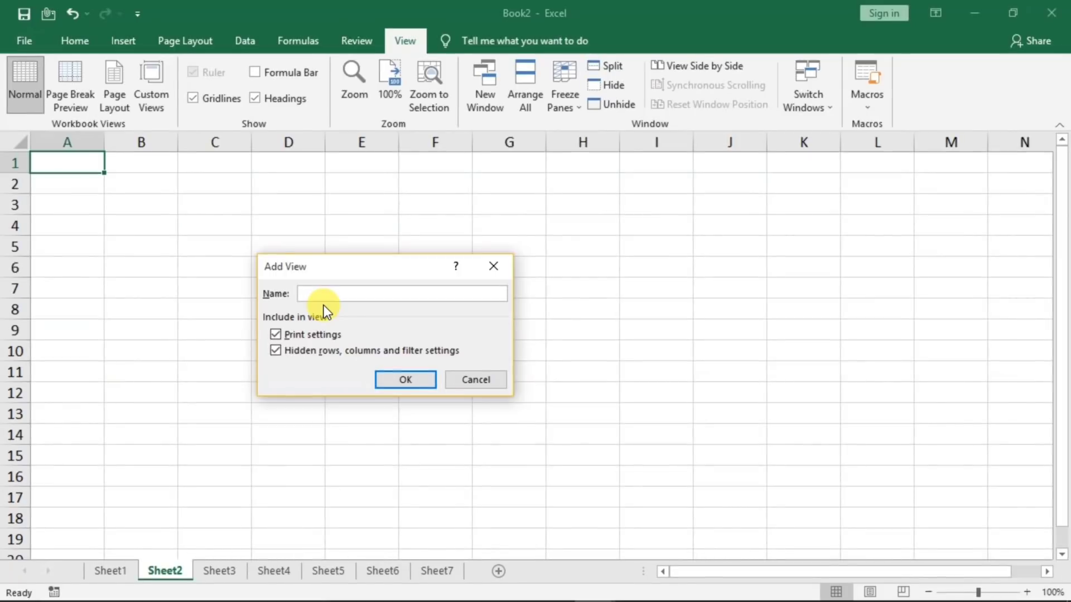
text(sh)
text(o)
text(a)
text(ll sheet)
text(s)
click(380, 379)
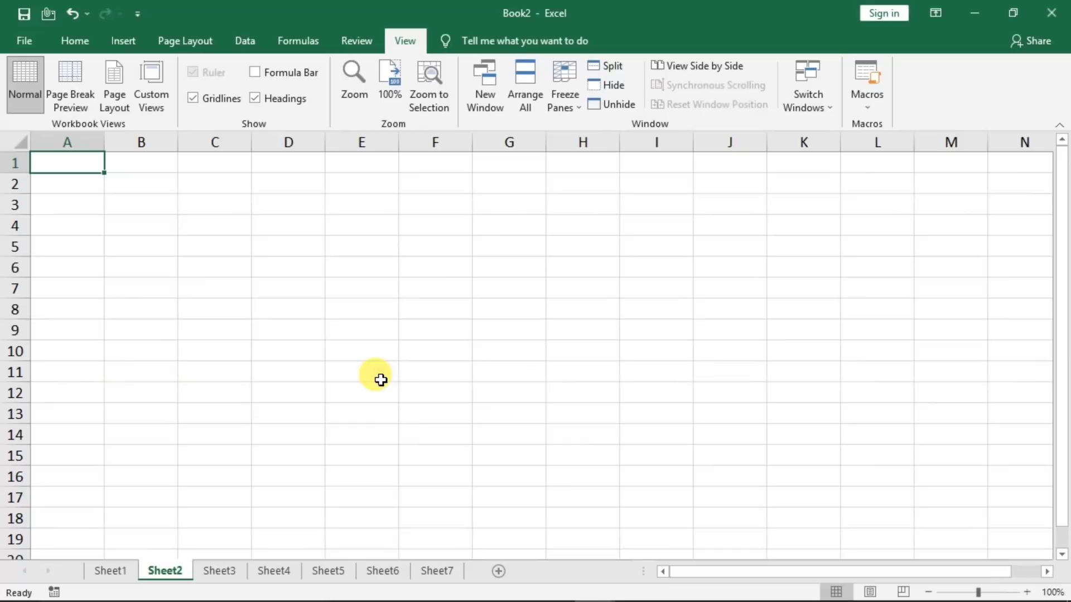
click(312, 433)
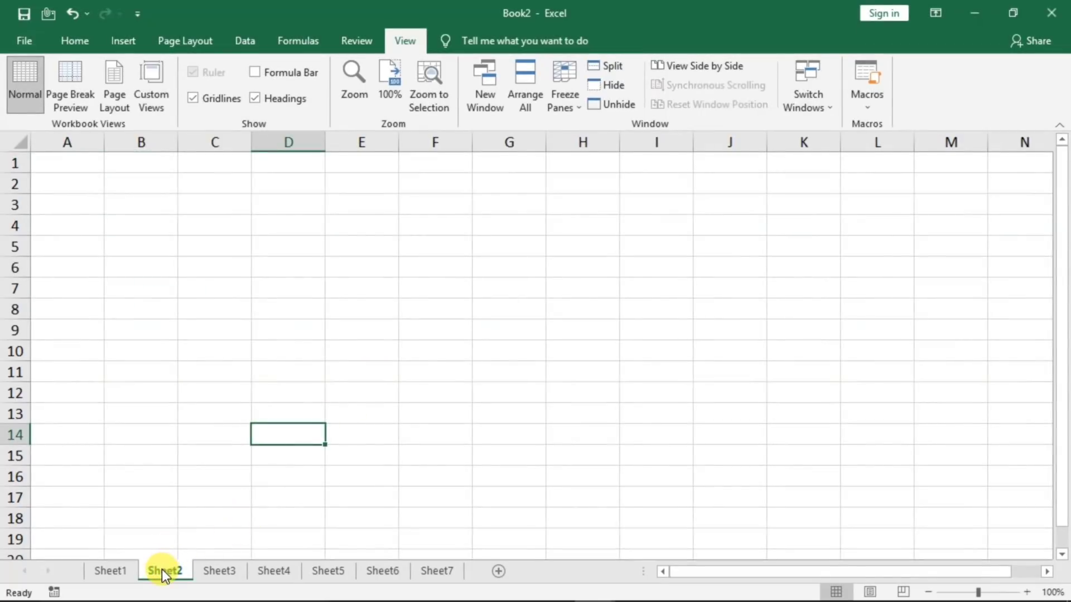
Group Sheet2 through Sheet7 and hide them, leaving only Sheet1
shift+click(435, 570)
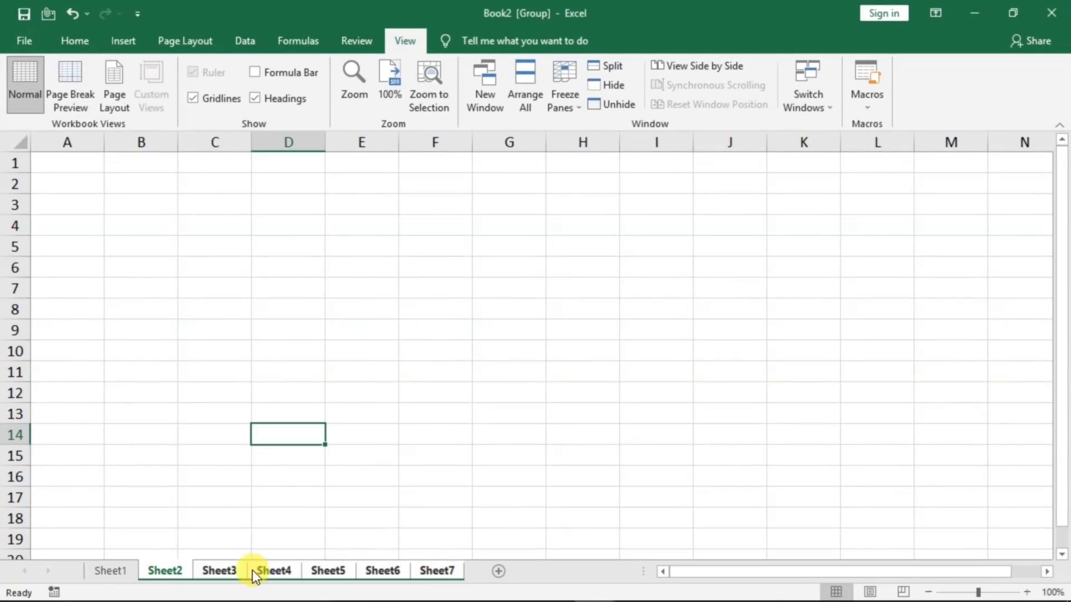
right_click(317, 570)
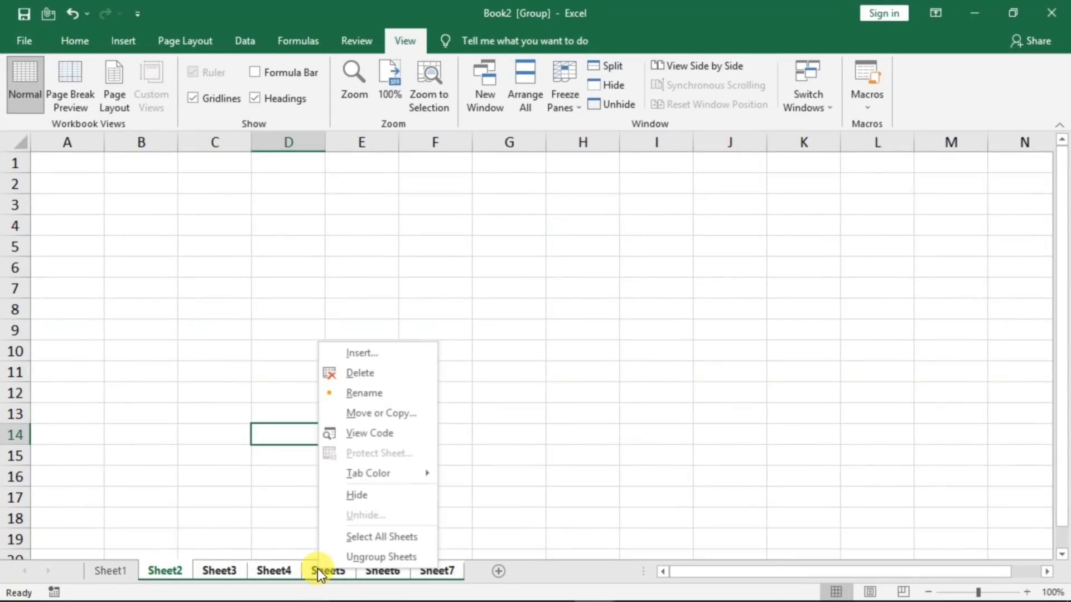
click(356, 495)
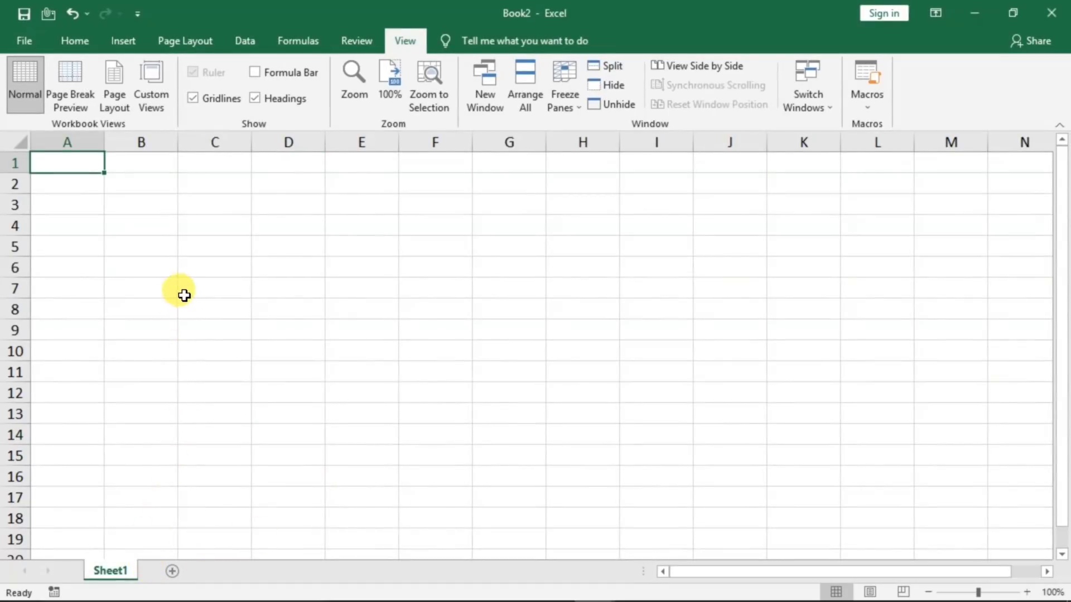
Apply the saved 'show all sheets' custom view to bring back Sheet2 through Sheet7
click(219, 320)
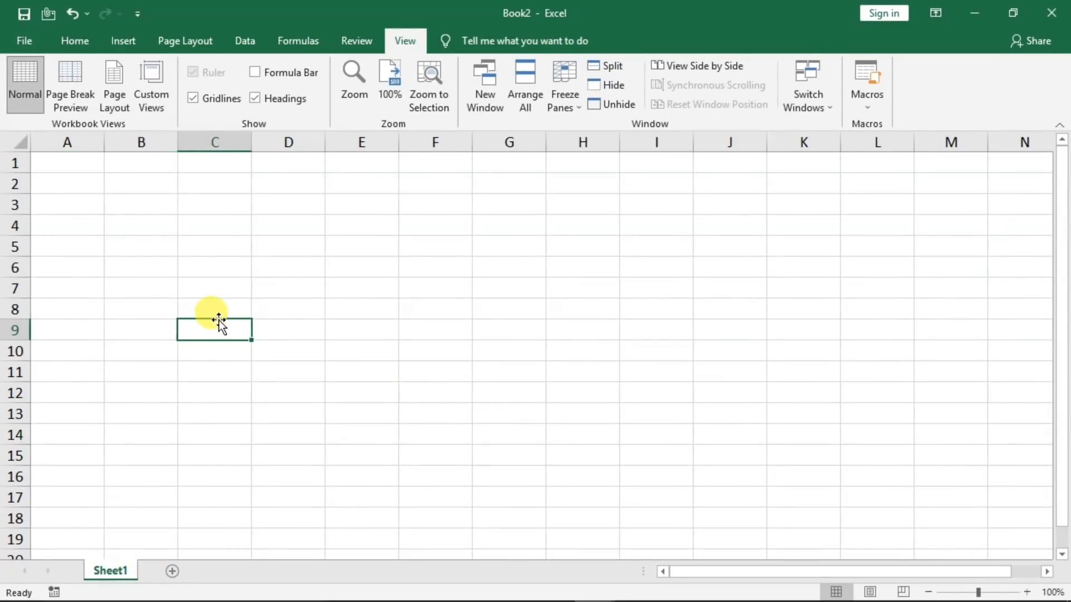
drag(218, 320, 363, 322)
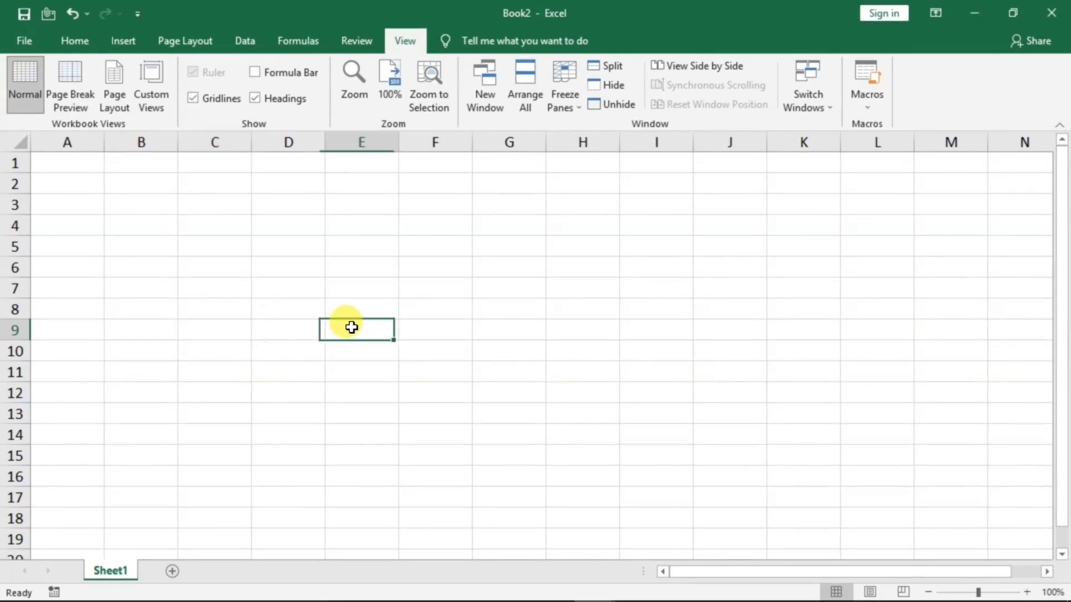
click(156, 89)
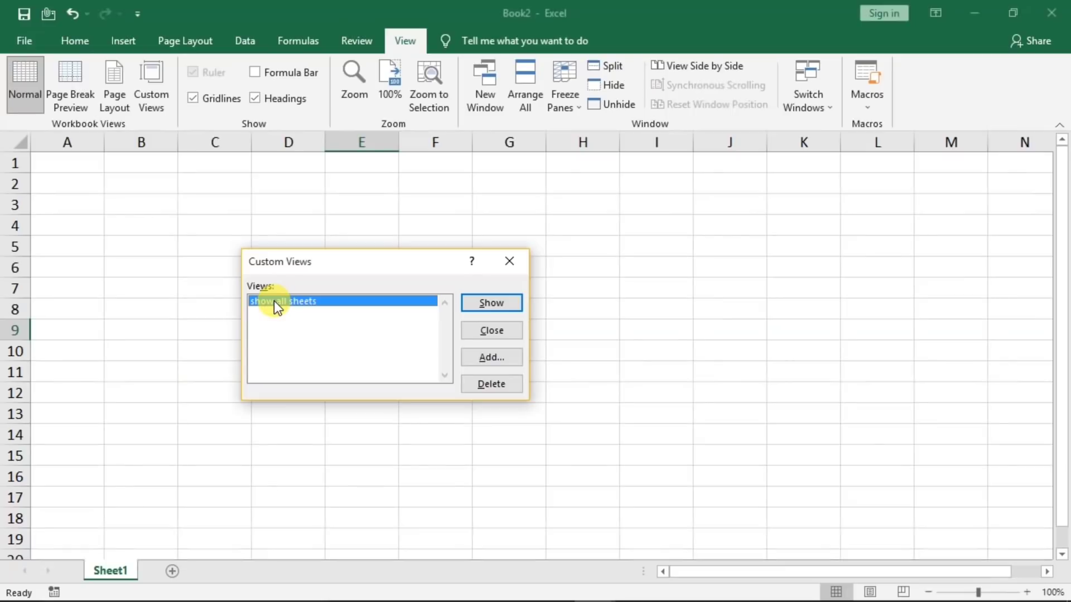
click(483, 309)
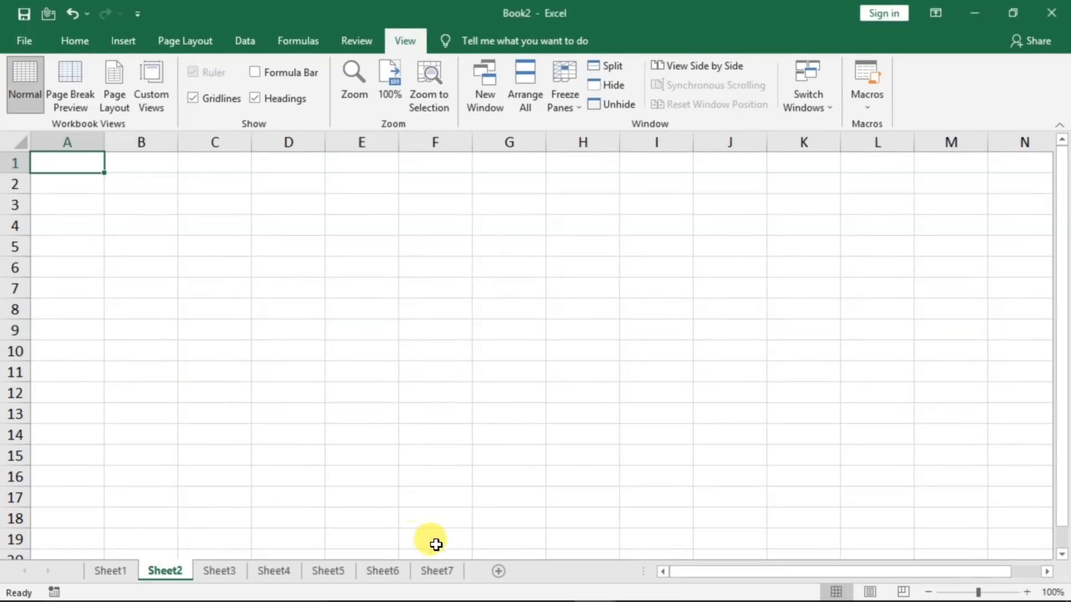